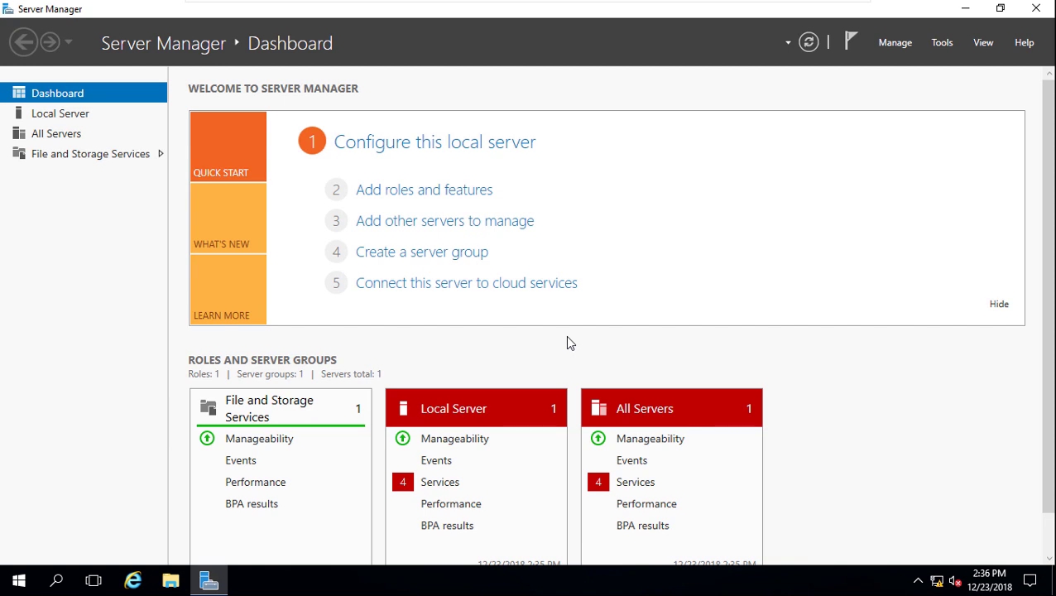
Step: Start a role-based installation on this server with Web Server (IIS) and its required features selected
left_click(443, 201)
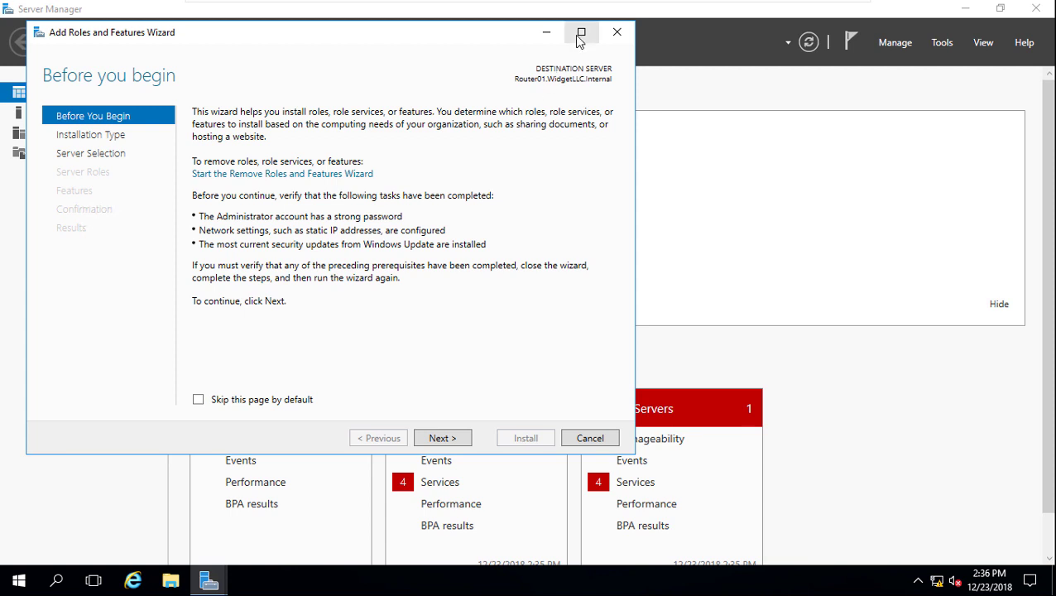
left_click(581, 33)
left_click(862, 548)
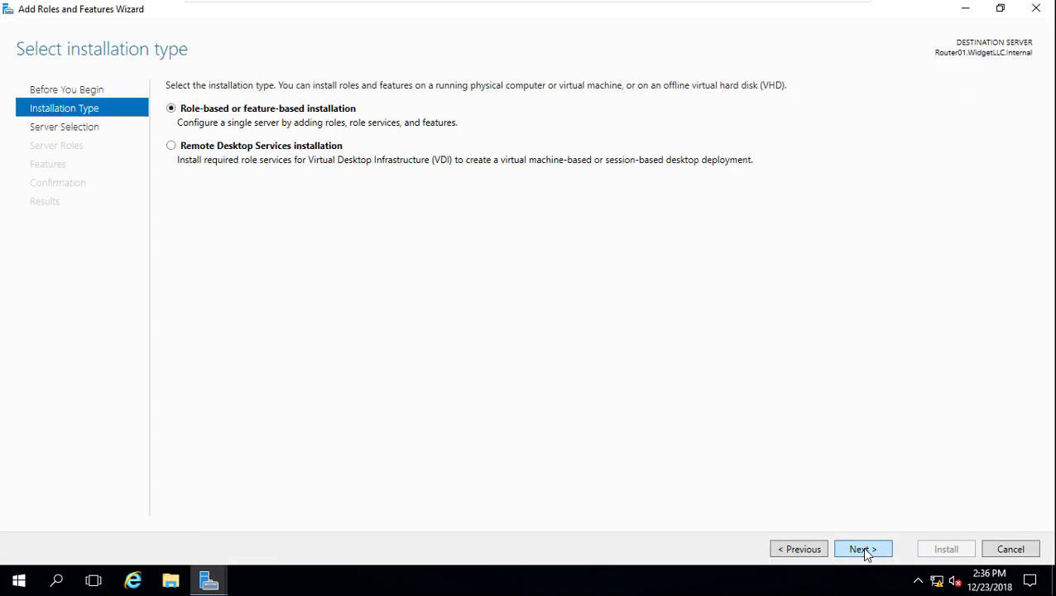
left_click(862, 548)
left_click(861, 548)
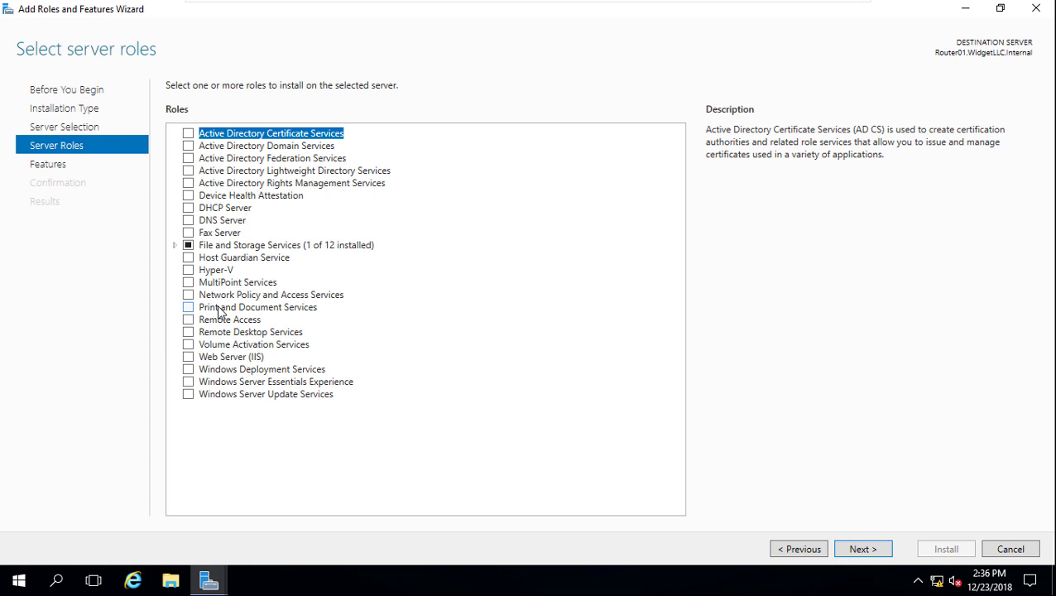
left_click(187, 358)
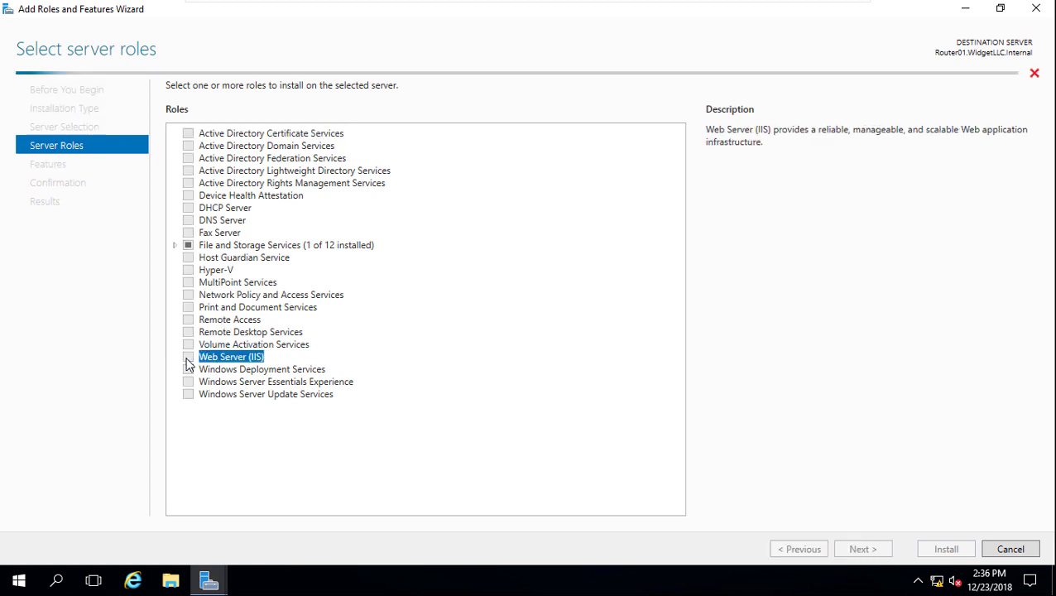
left_click(561, 414)
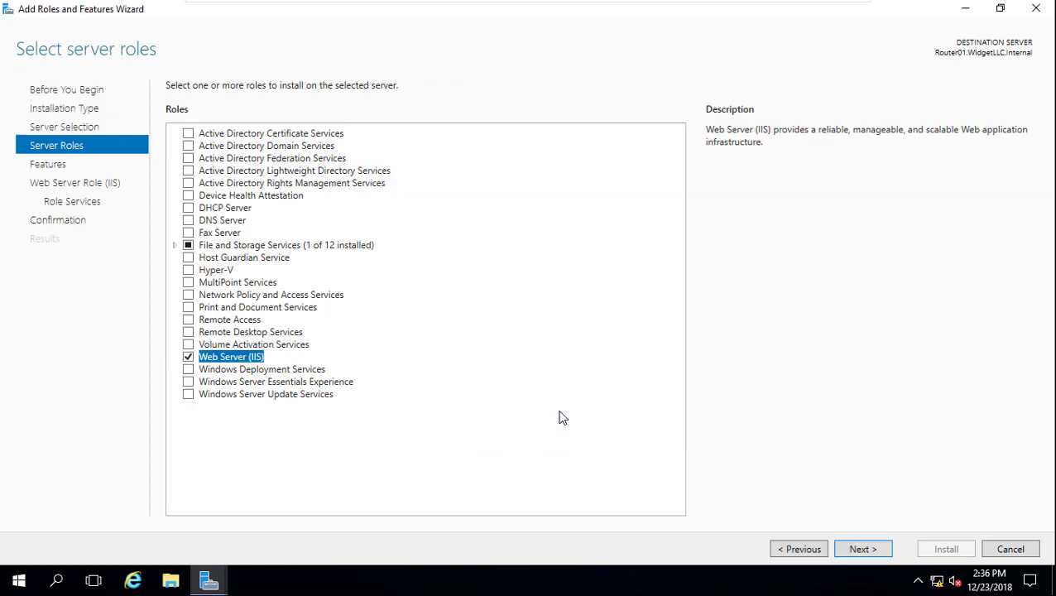
left_click(861, 548)
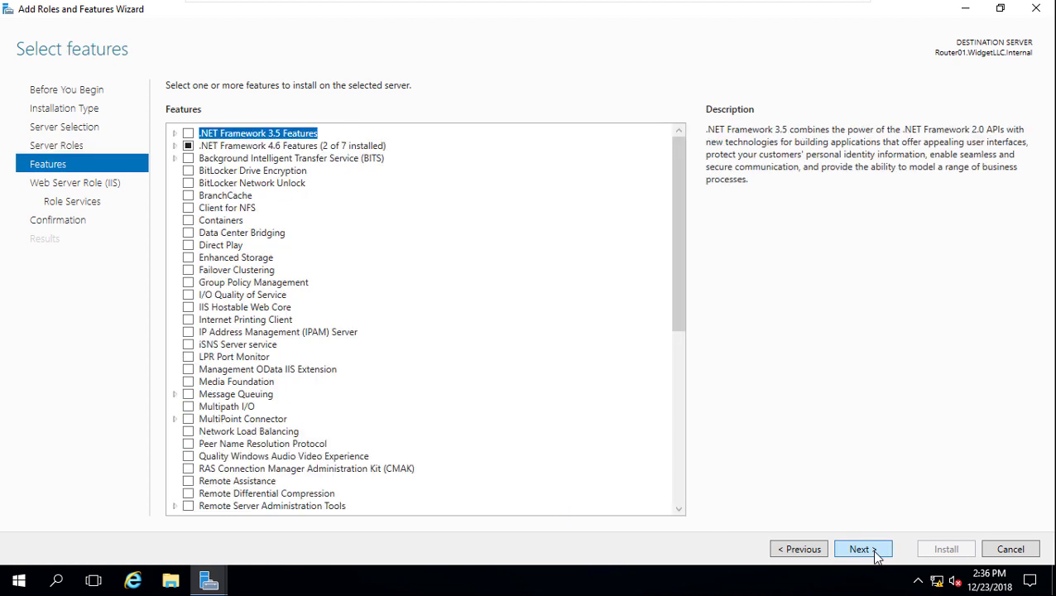
left_click(861, 549)
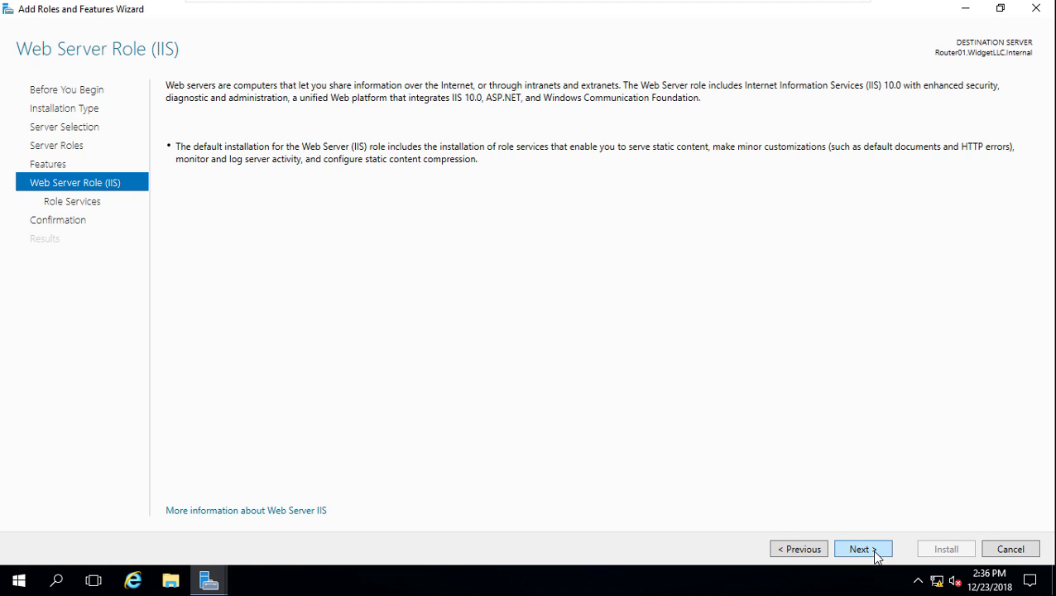
Step: Keep the default IIS role services and install the Web Server role
left_click(861, 548)
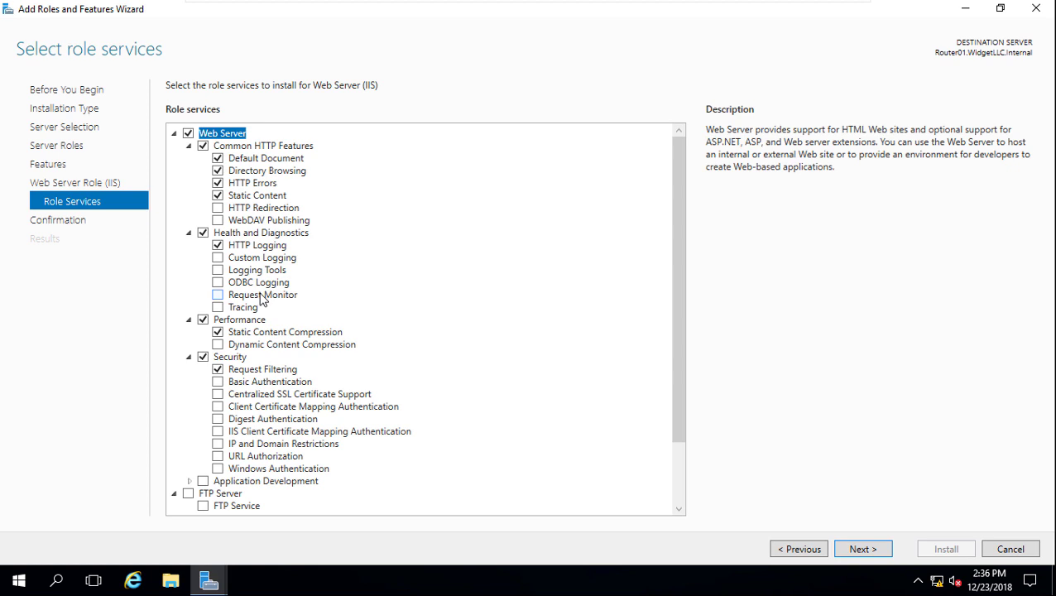
scroll(262, 299, "down", 2)
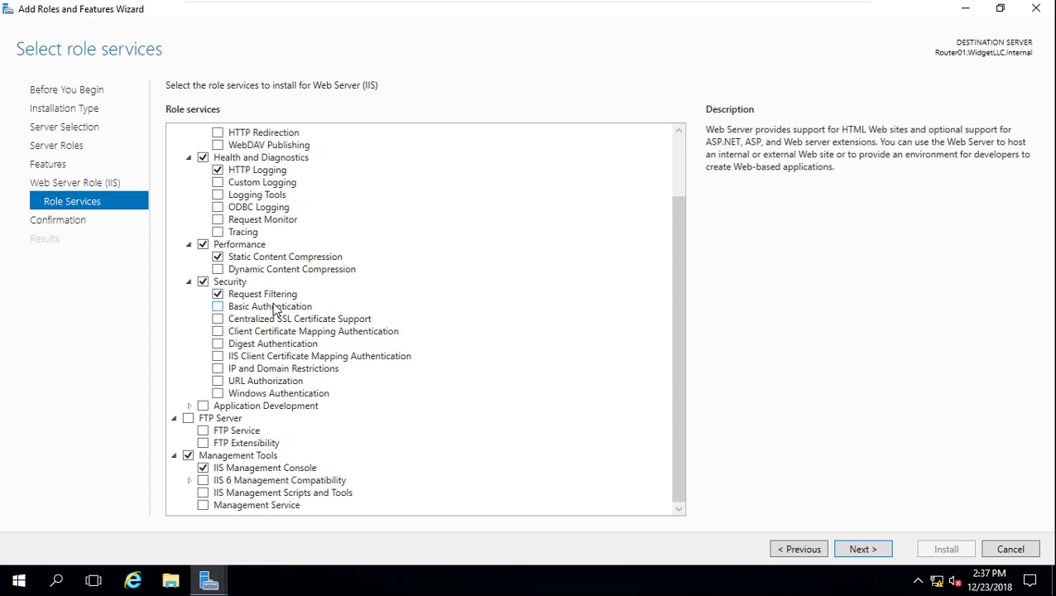
scroll(369, 338, "up", 2)
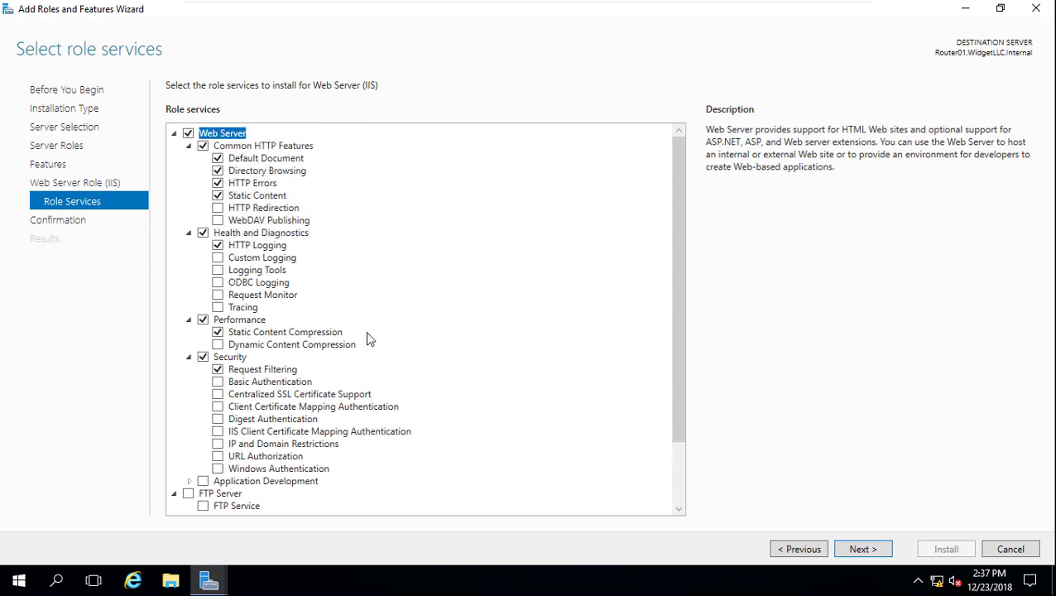
left_click(857, 553)
left_click(920, 552)
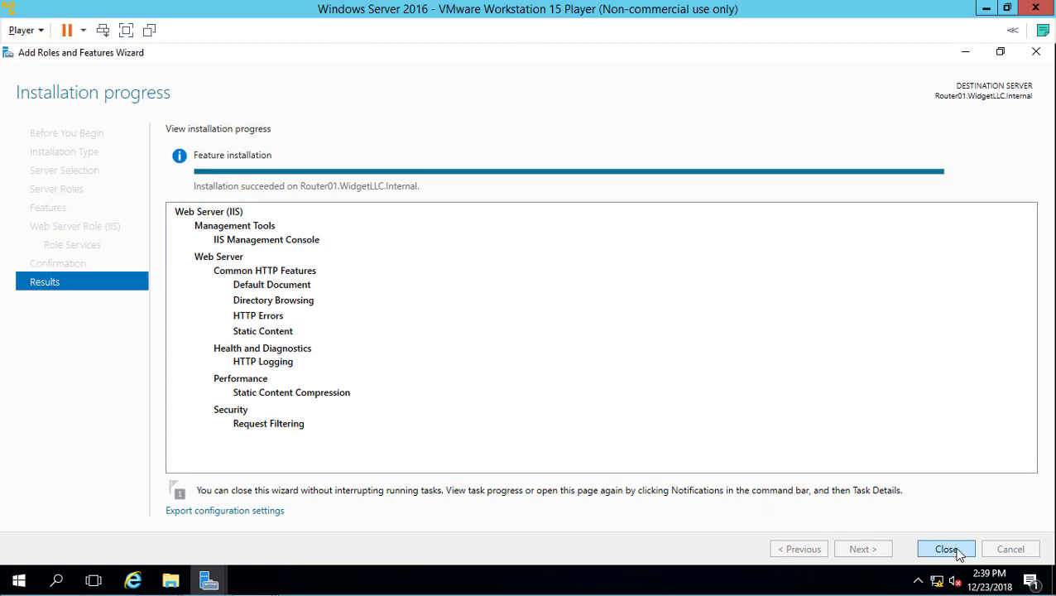
Step: Close the finished wizard and launch IIS Manager maximized from Tools
left_click(946, 549)
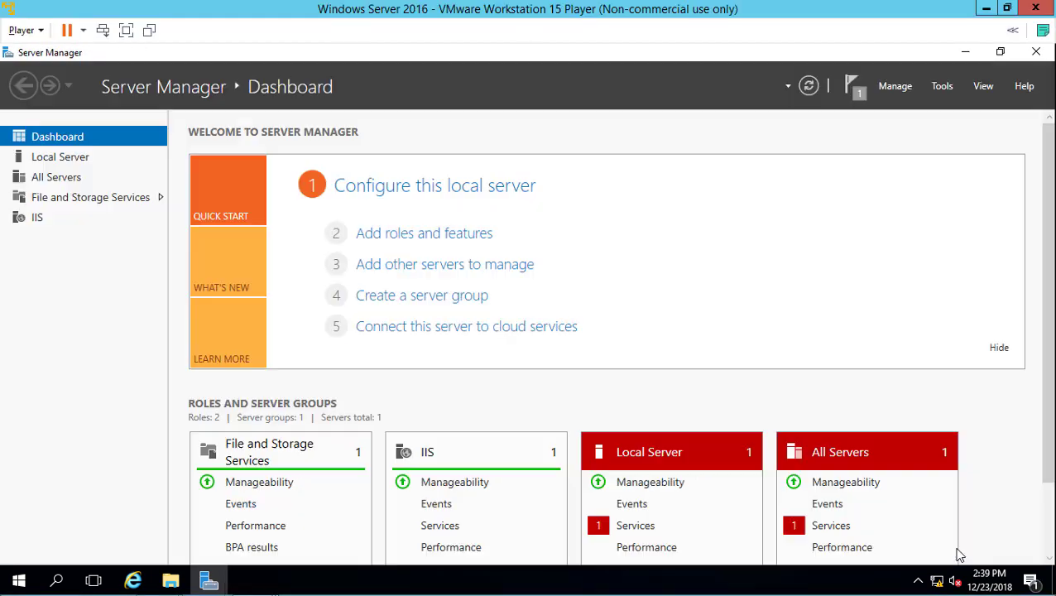
left_click(942, 87)
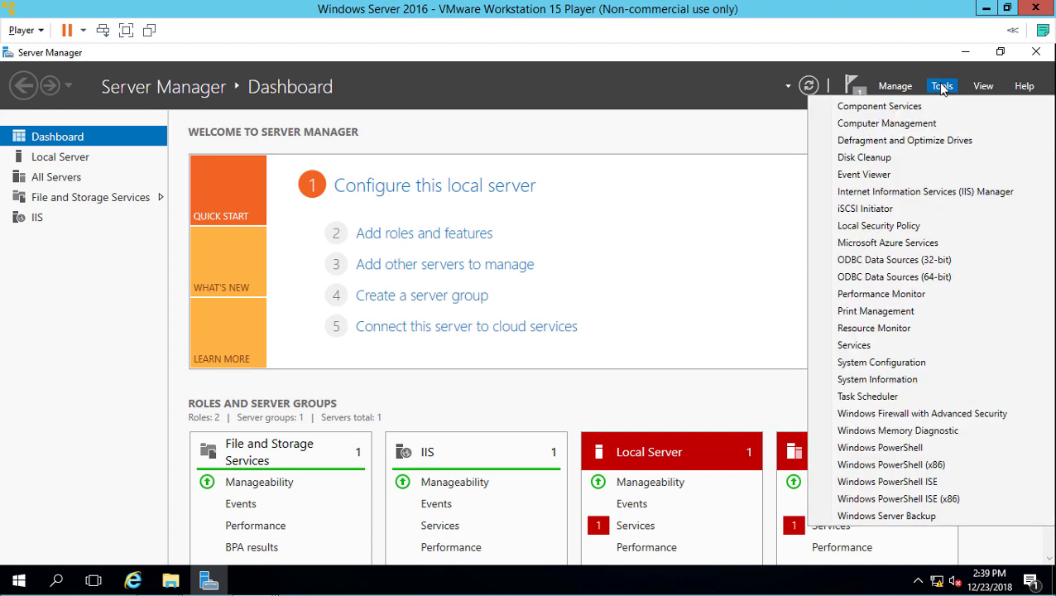
left_click(922, 192)
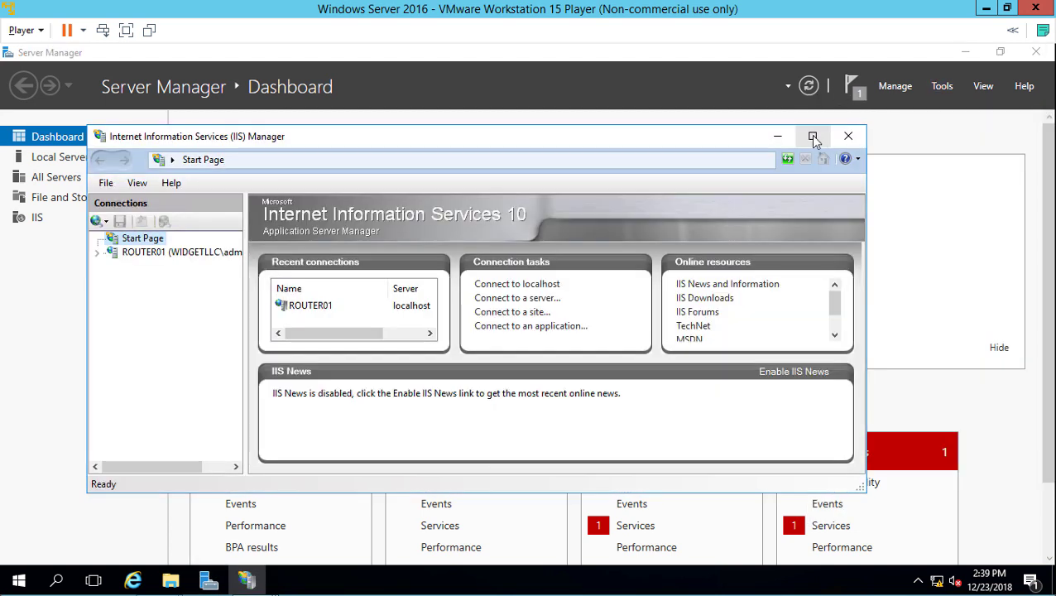
left_click(813, 137)
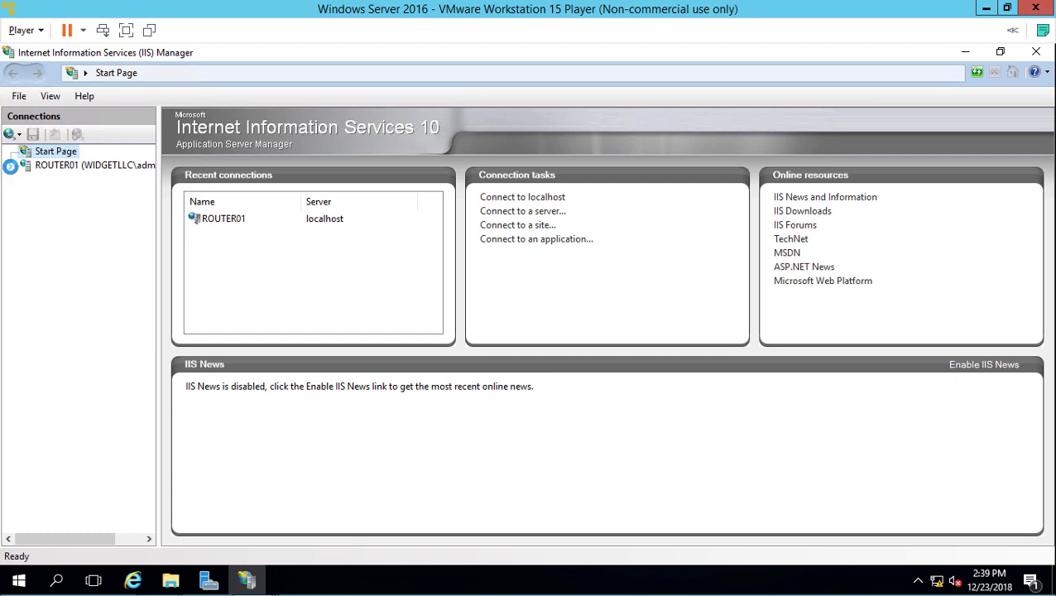
Step: Open the Default Web Site and confirm its physical path %SystemDrive%\inetpub\wwwroot in Basic Settings
left_click(21, 166)
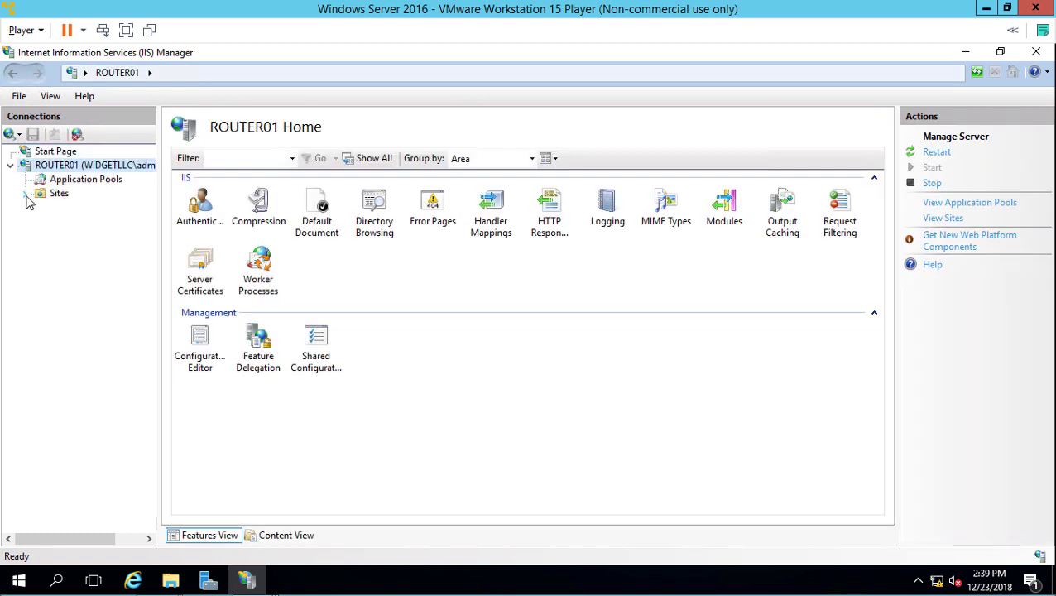
left_click(25, 193)
left_click(39, 208)
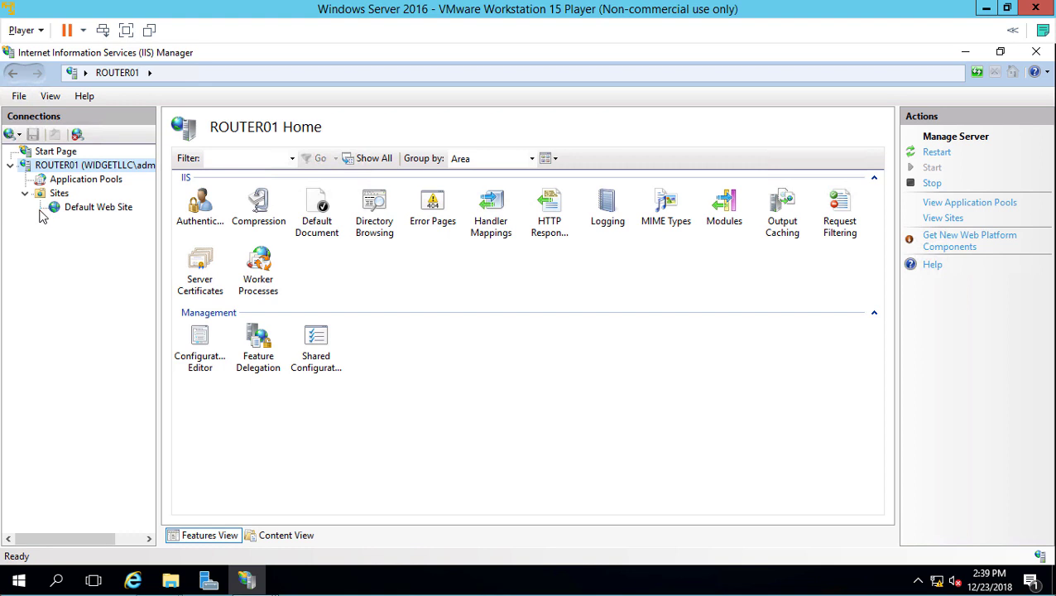
left_click(98, 208)
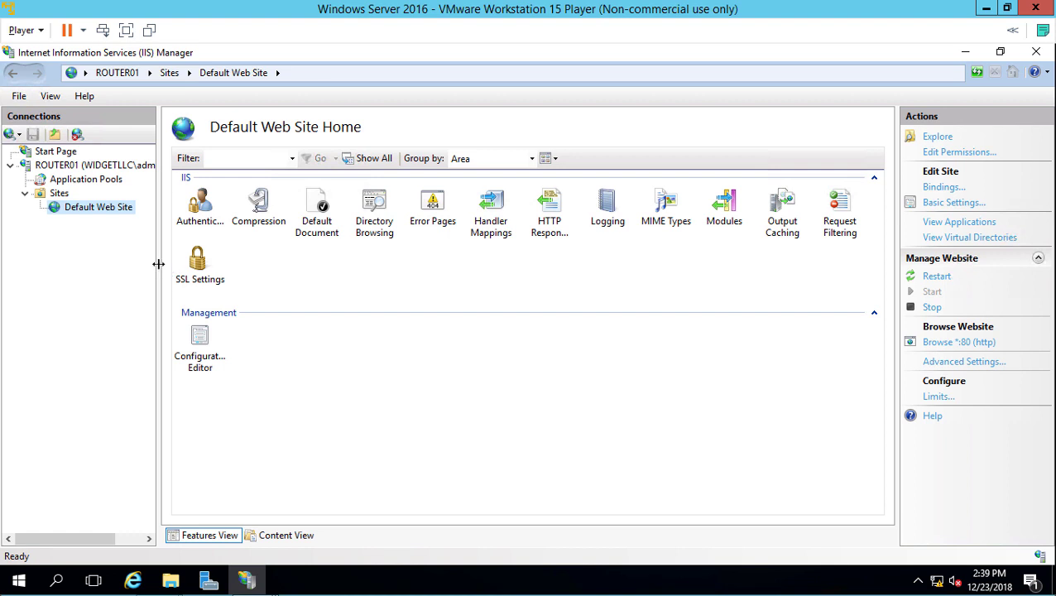
left_click_drag(159, 264, 265, 264)
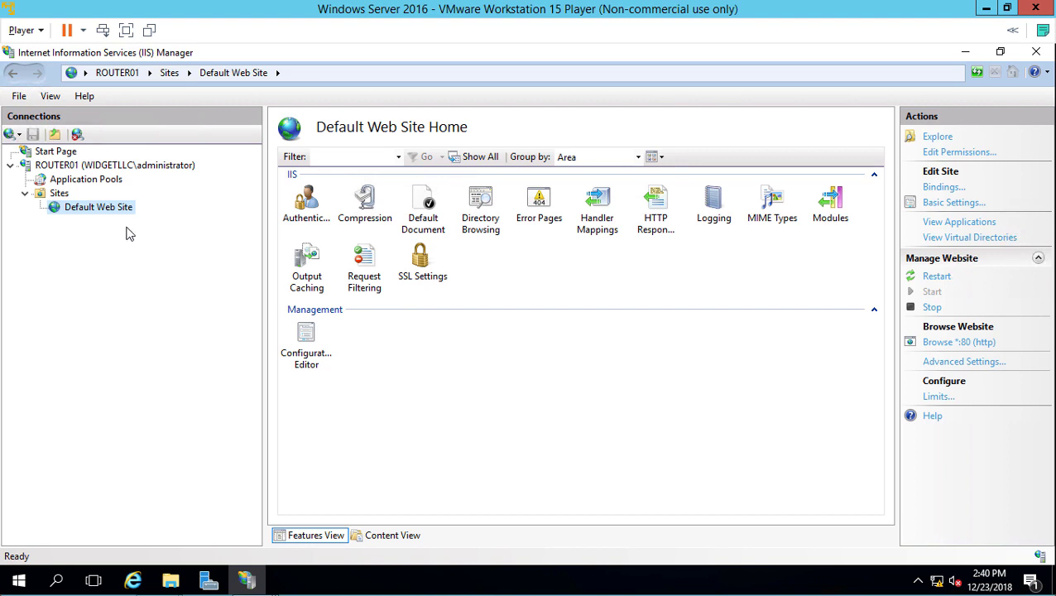
key("Tab")
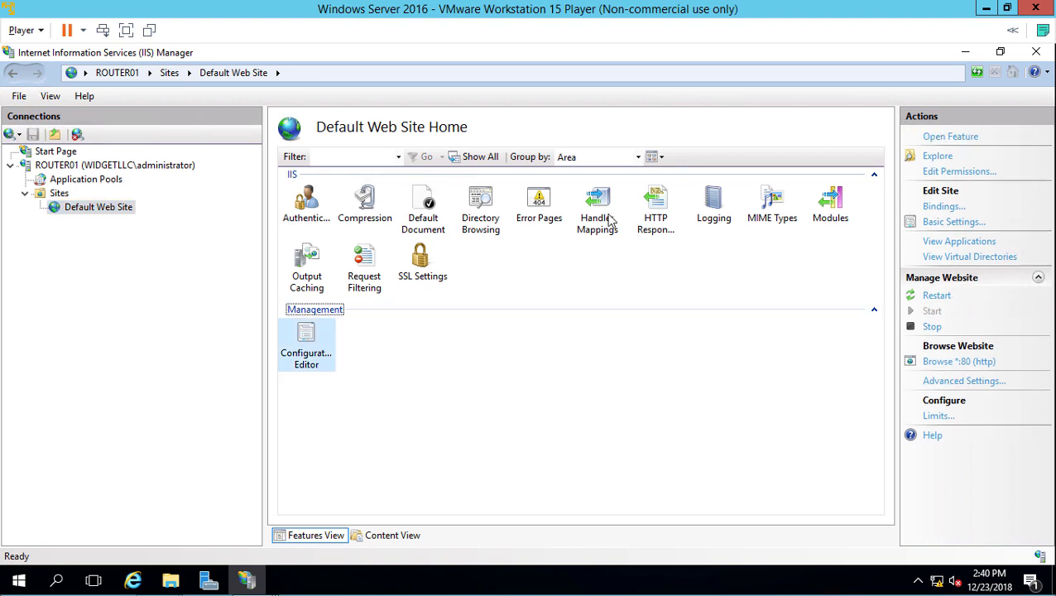
left_click(934, 224)
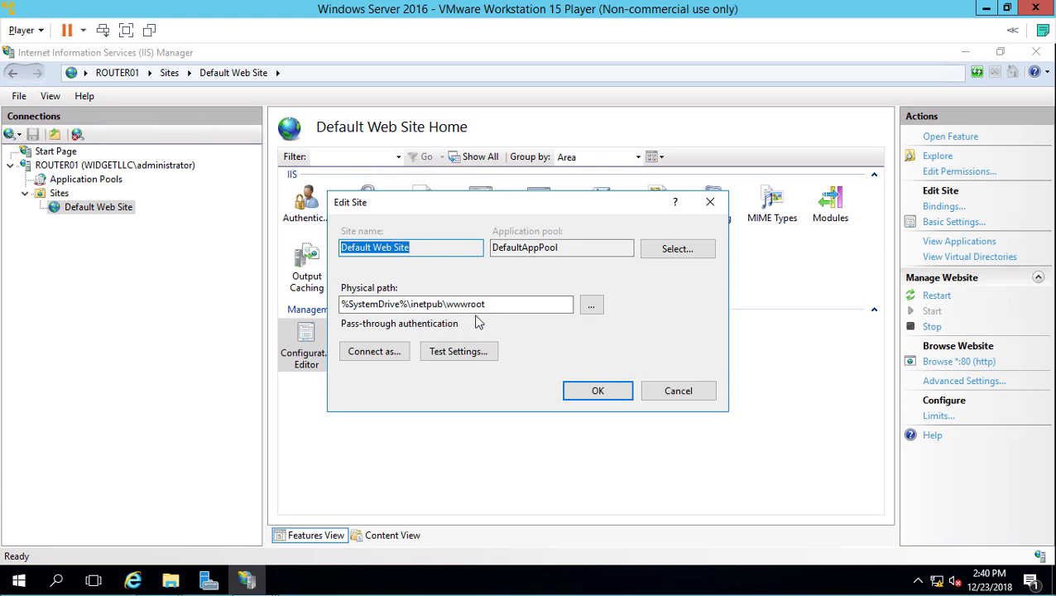
left_click(663, 391)
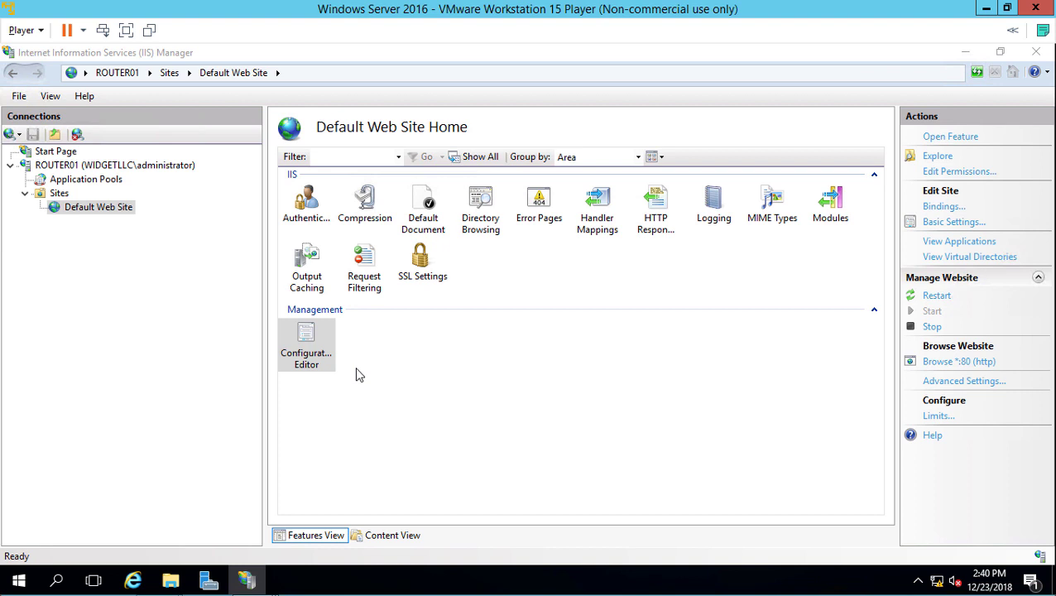
Step: Browse in File Explorer to the C:\inetpub\wwwroot folder
key("super+e")
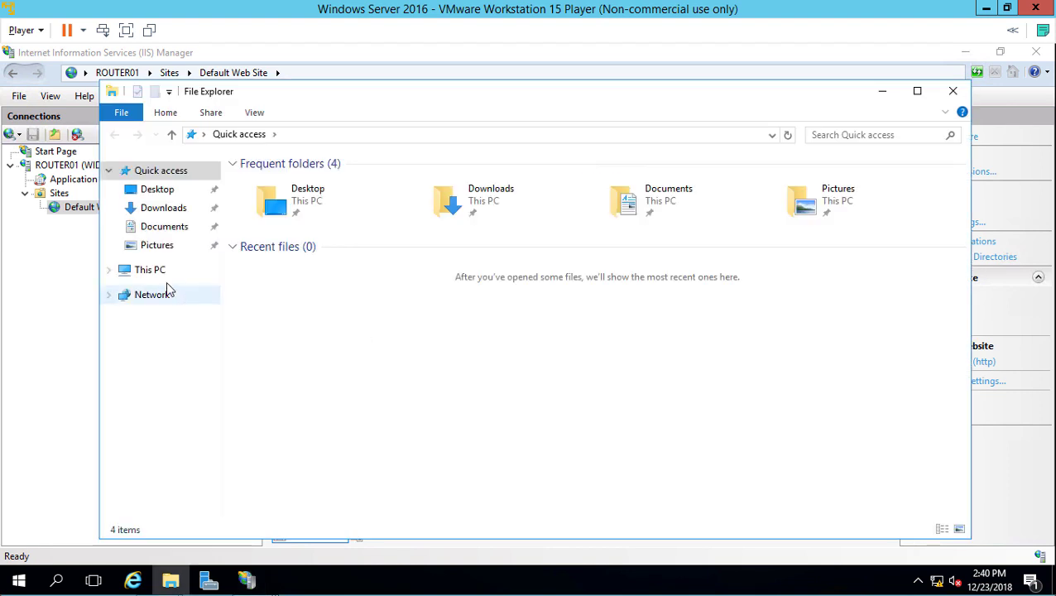
left_click(150, 273)
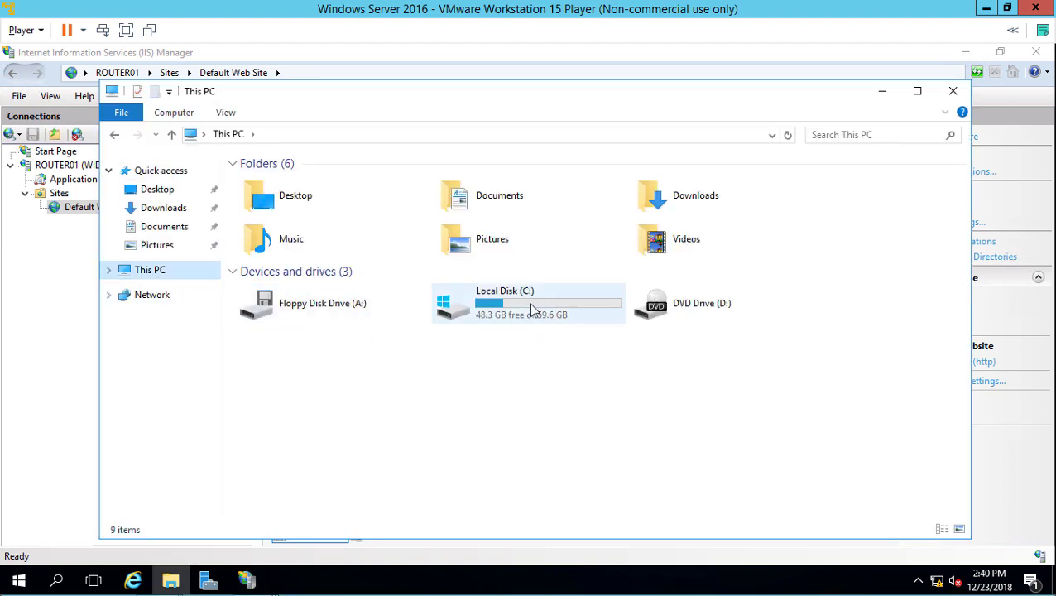
double_click(533, 312)
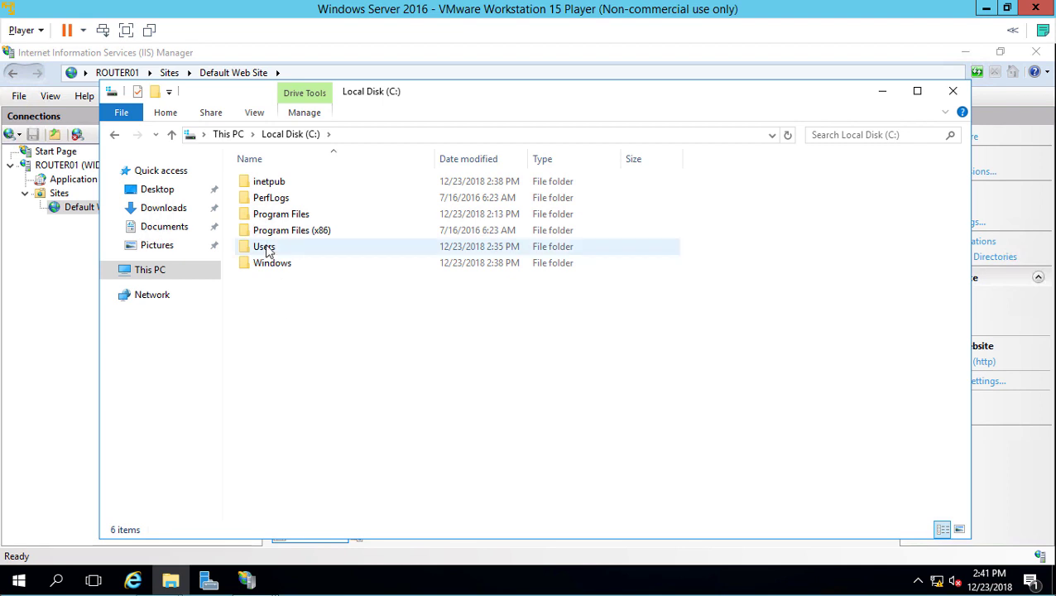
double_click(267, 183)
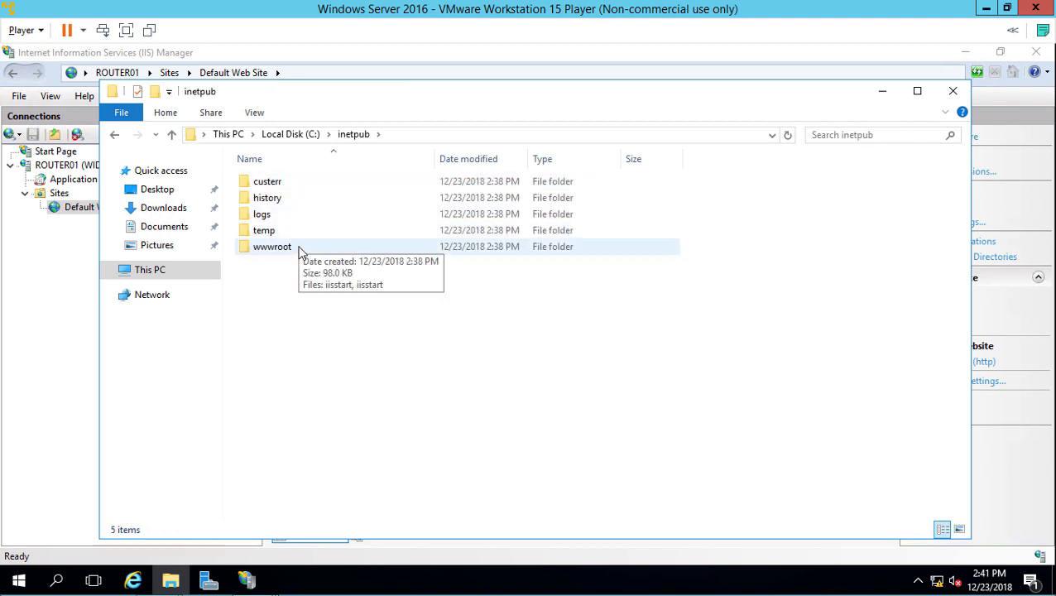
double_click(299, 247)
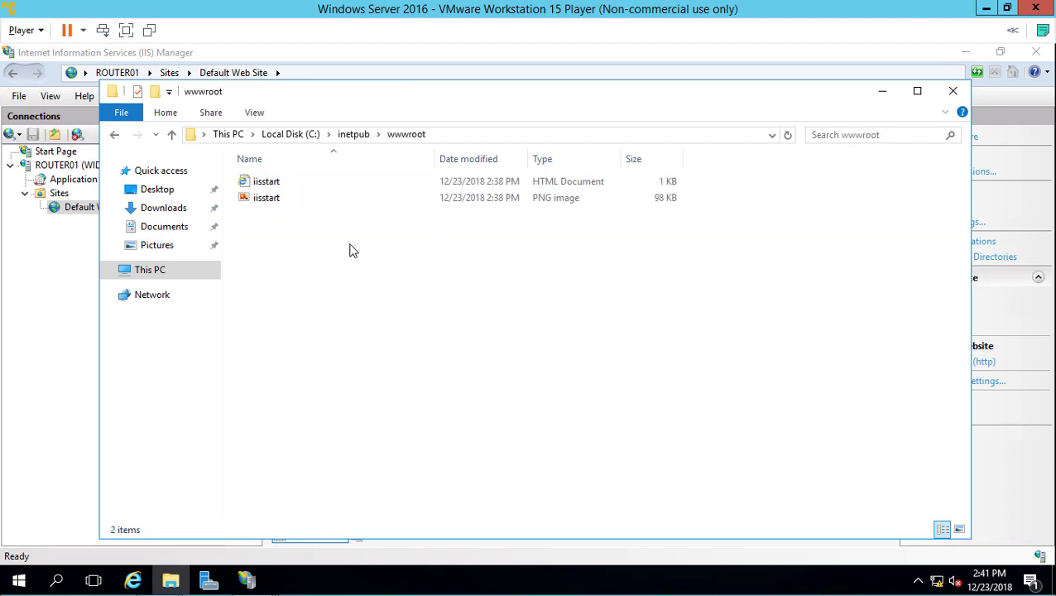
Step: Create a new text document in wwwroot named Companyweb.txt
right_click(349, 245)
mouse_move(457, 418)
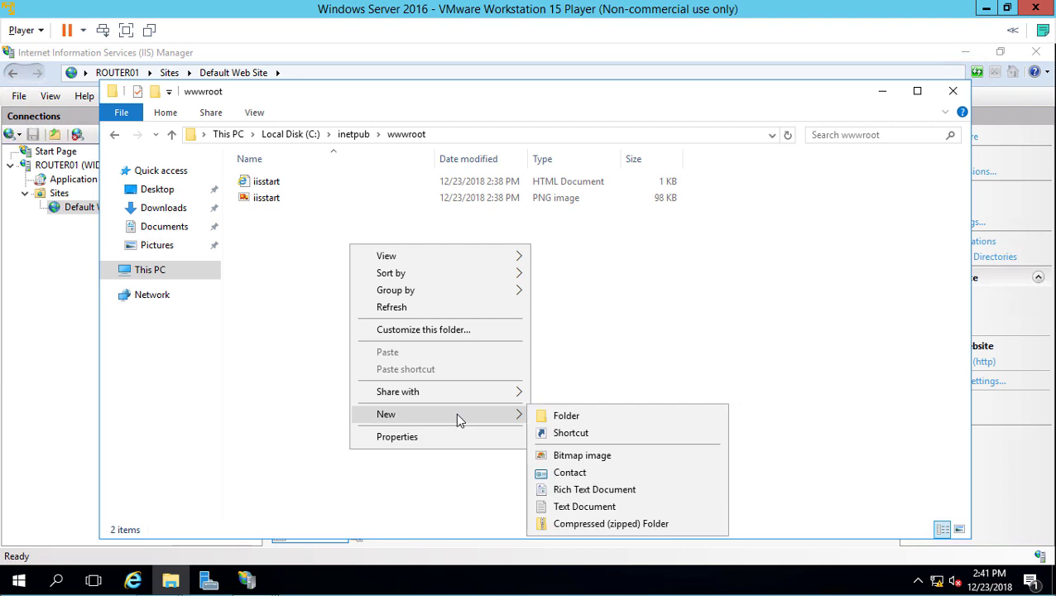
left_click(590, 512)
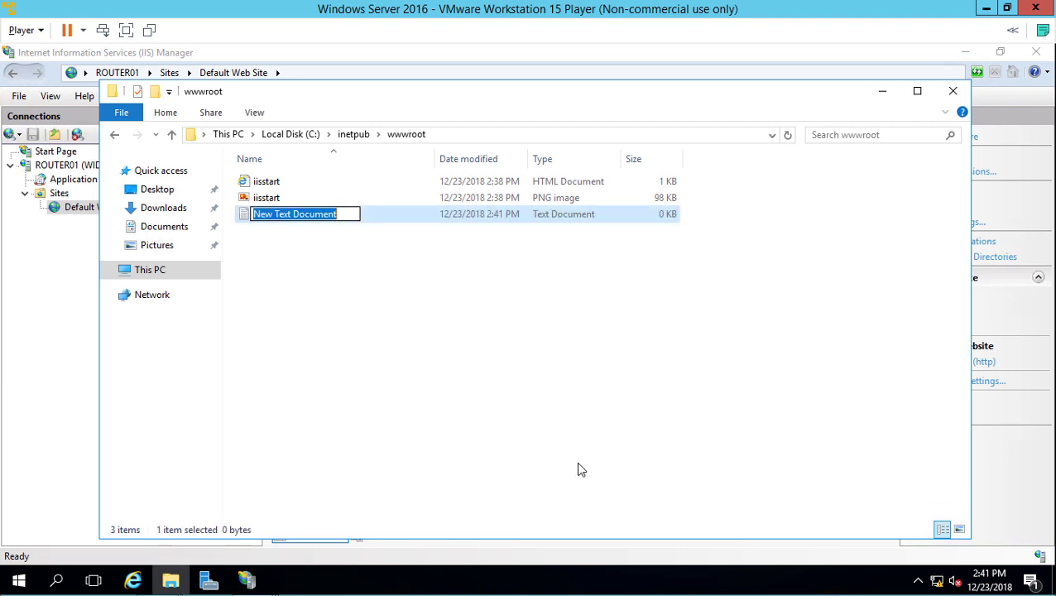
type("Company")
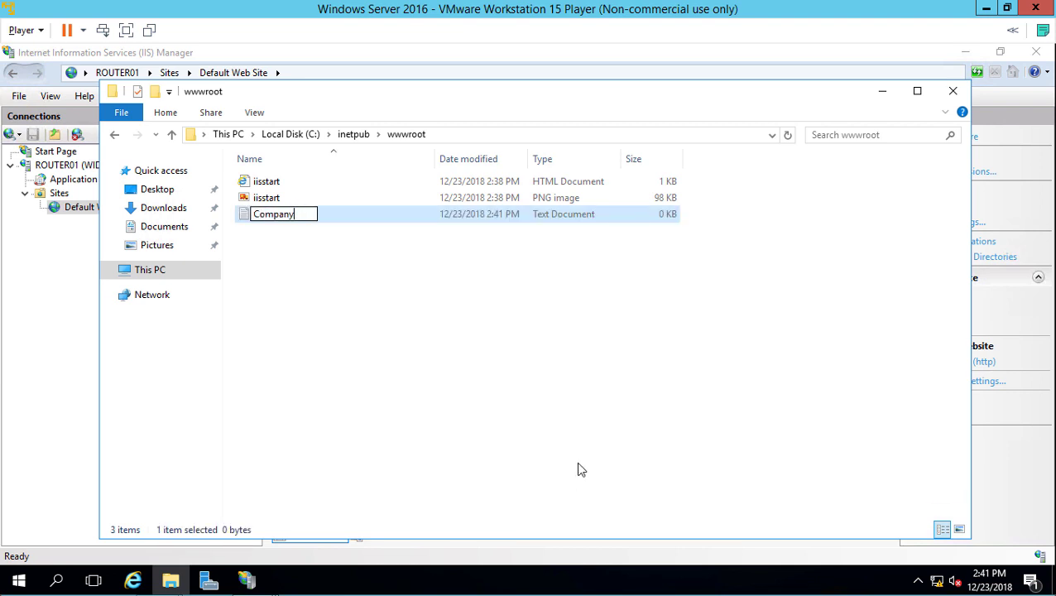
type("web.txt")
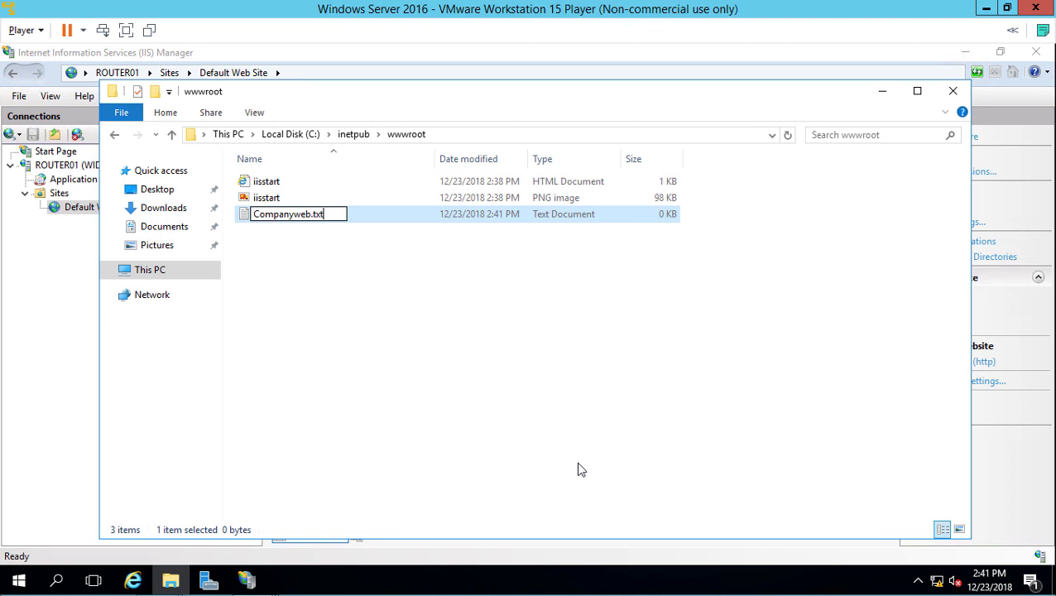
key("Return")
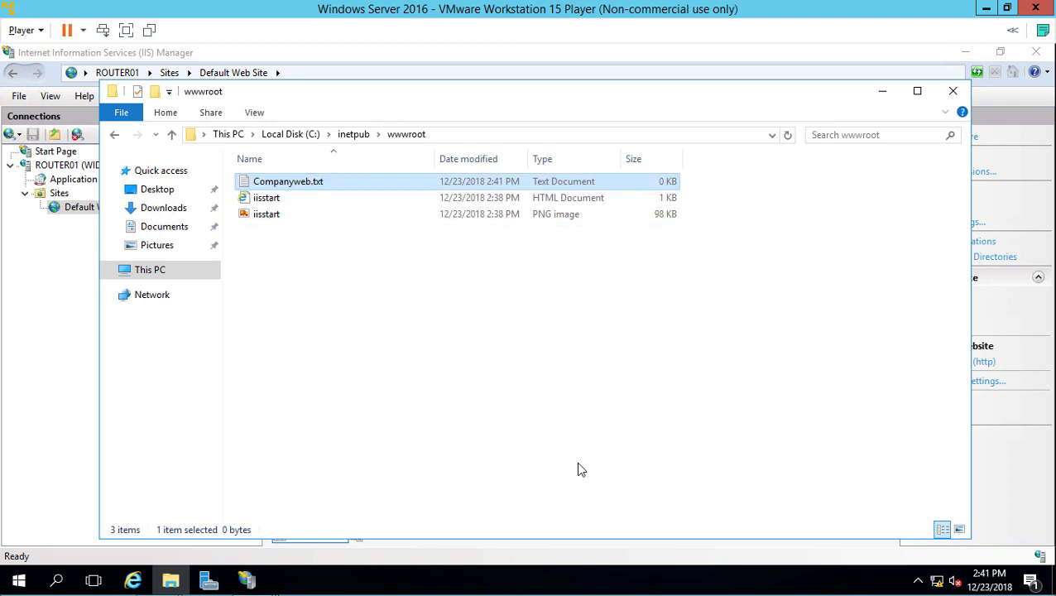
Step: Write 'Welcome to our site' into Companyweb.txt and save it on closing Notepad
key("Return")
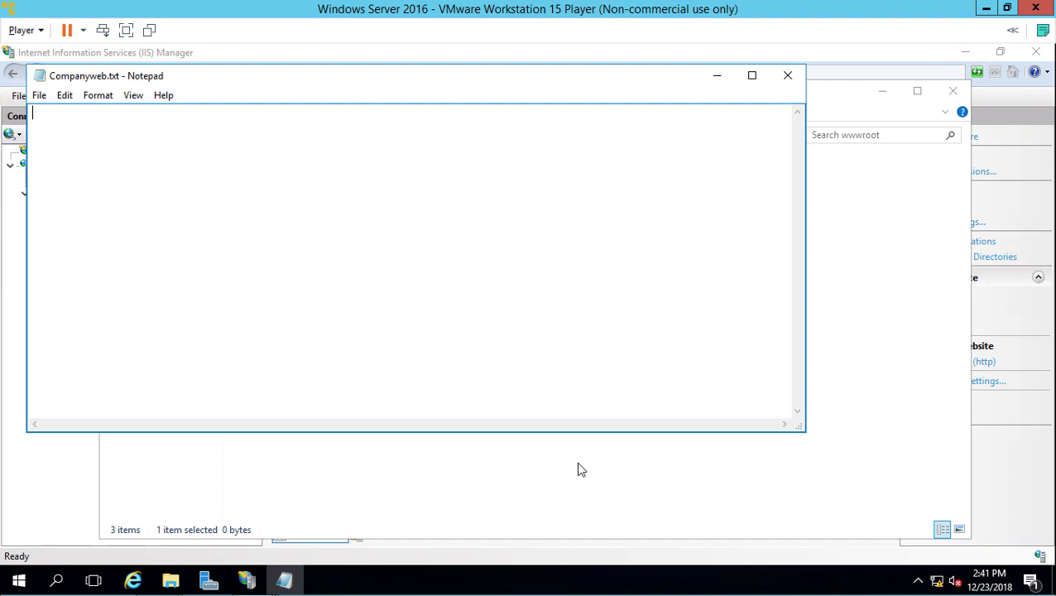
type("Welcome to our site")
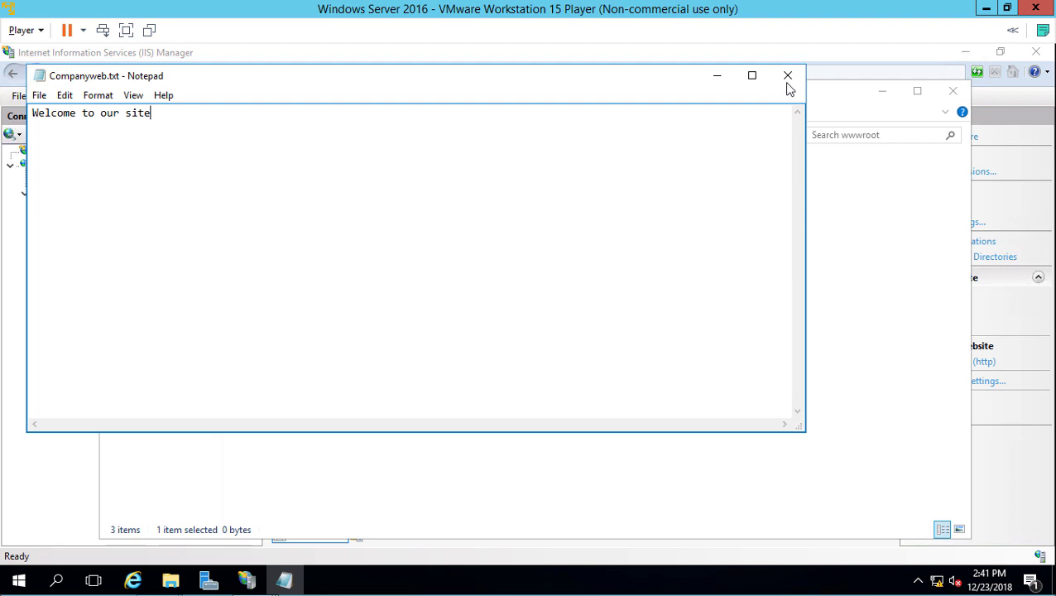
left_click(490, 326)
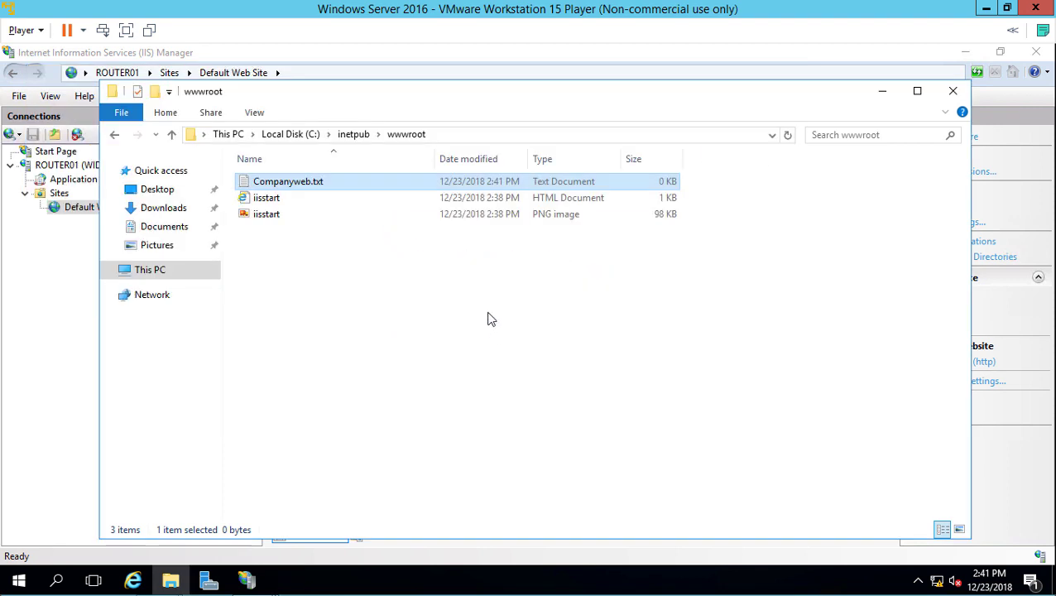
Step: Add companyweb.txt as the top default document for the Default Web Site
left_click(881, 91)
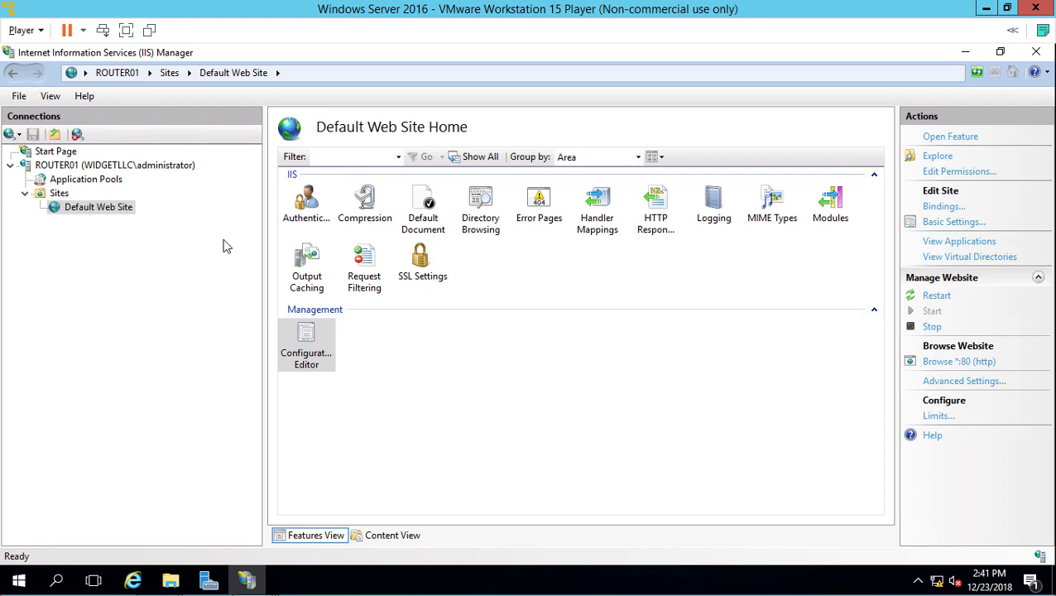
left_click(429, 204)
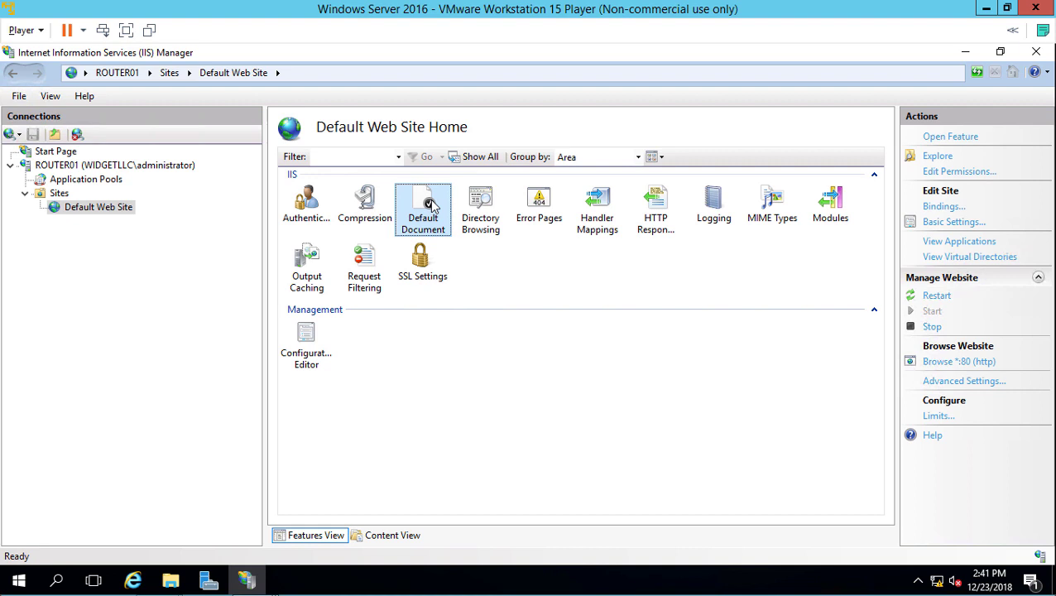
double_click(431, 205)
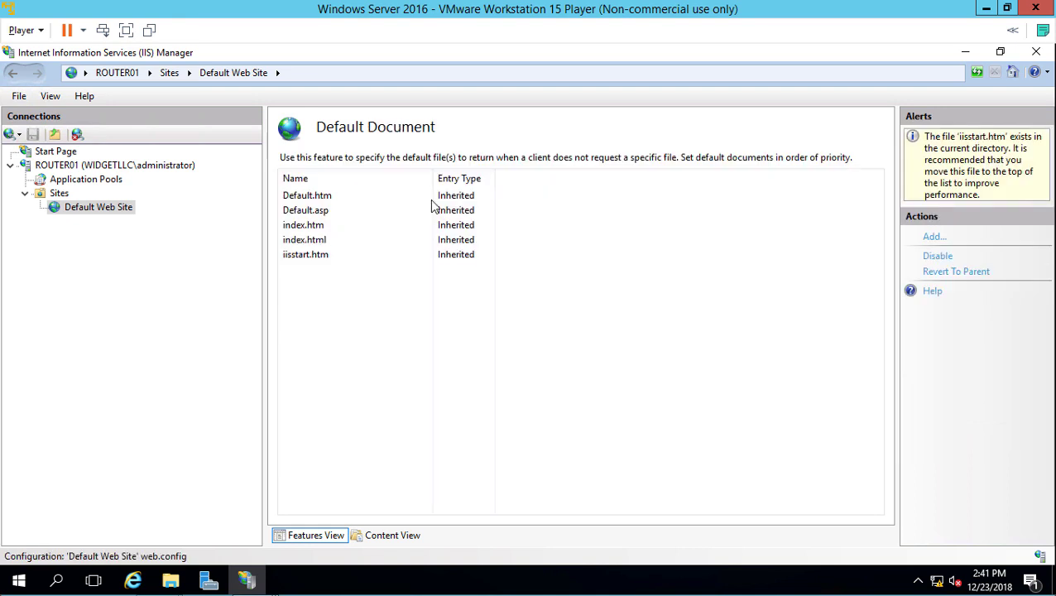
left_click(925, 237)
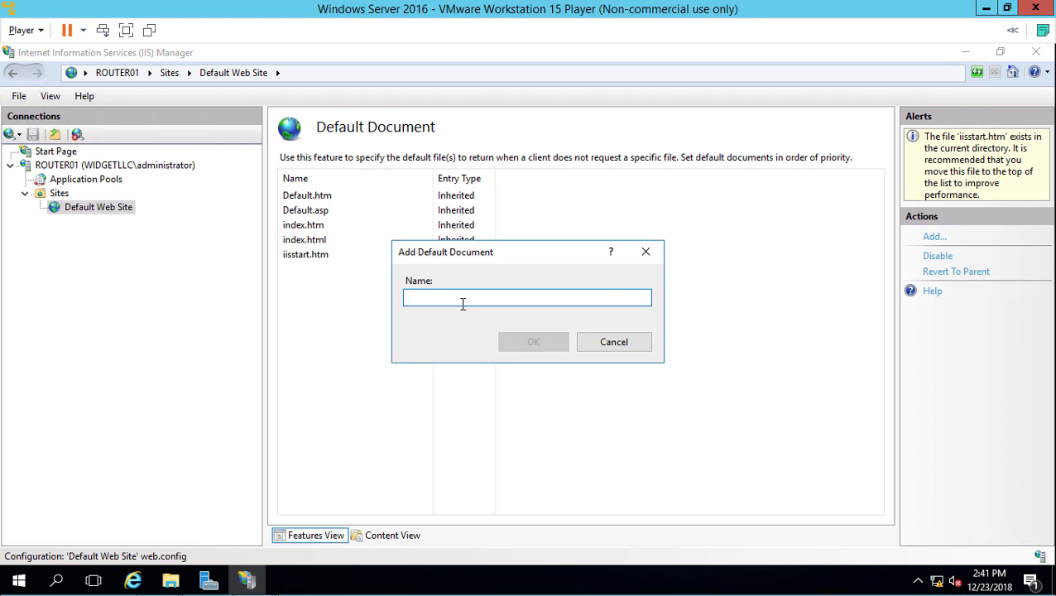
type("com")
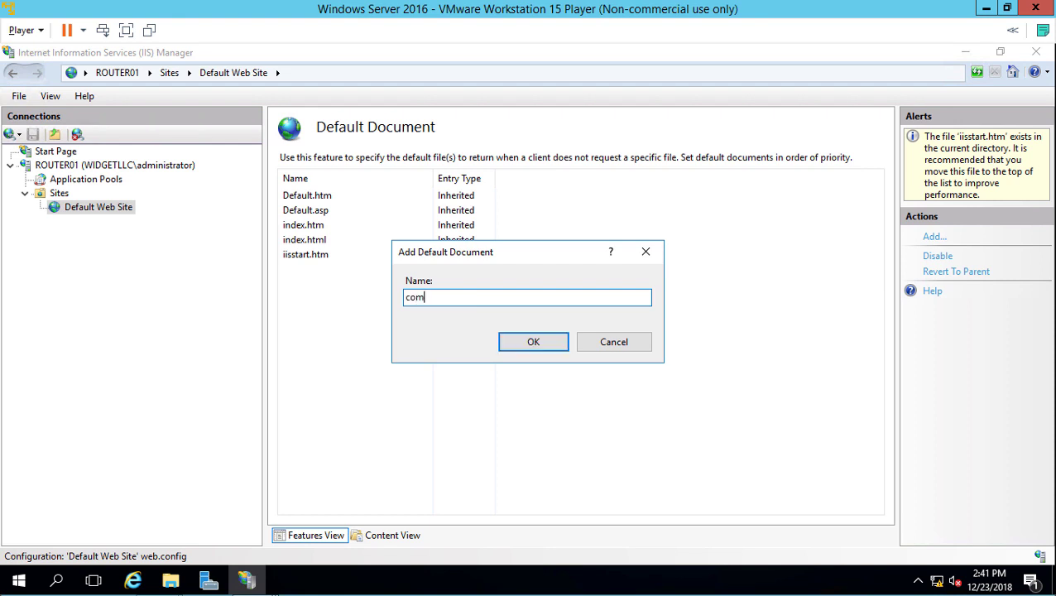
type("panyweb.txt")
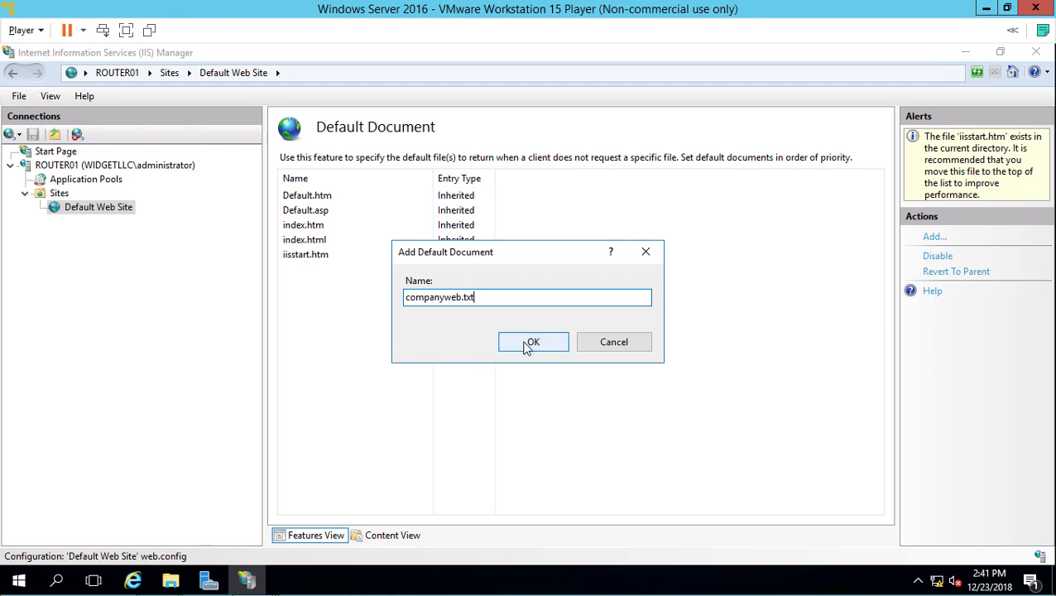
left_click(531, 342)
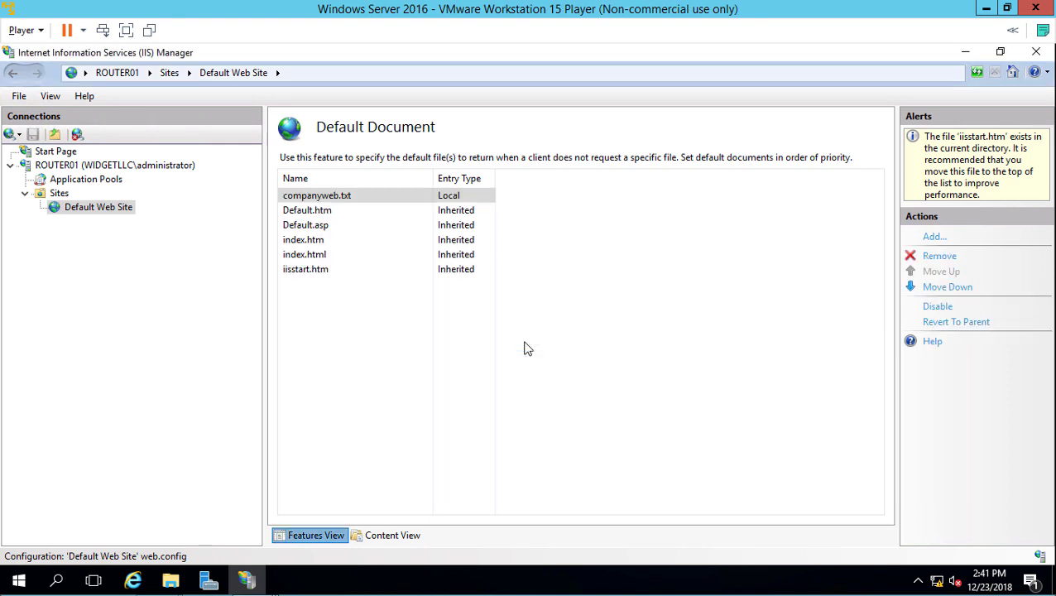
left_click(418, 472)
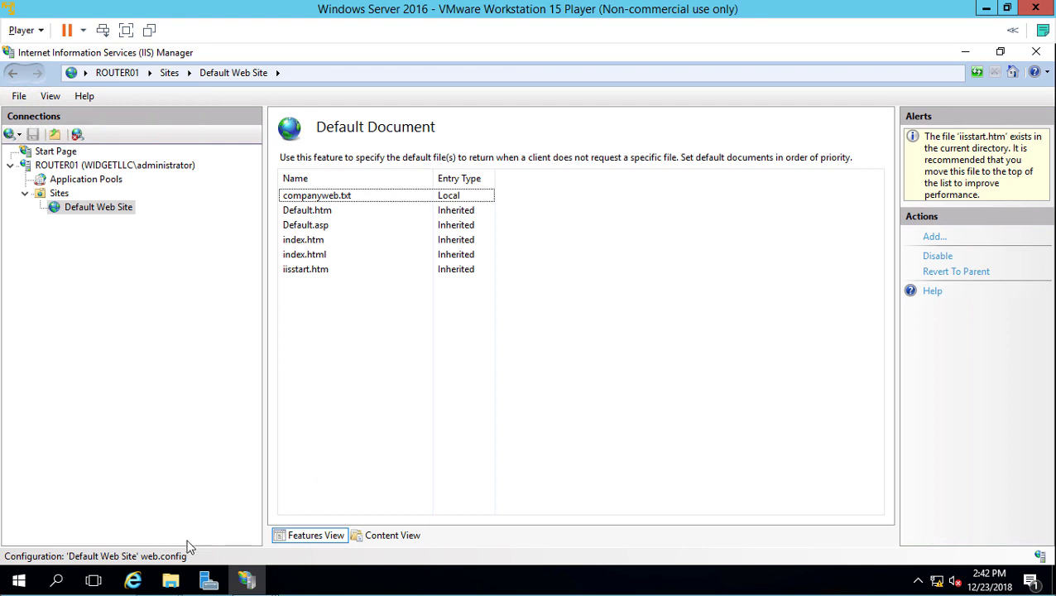
Step: Turn on File name extensions in the wwwroot folder's View options
left_click(162, 579)
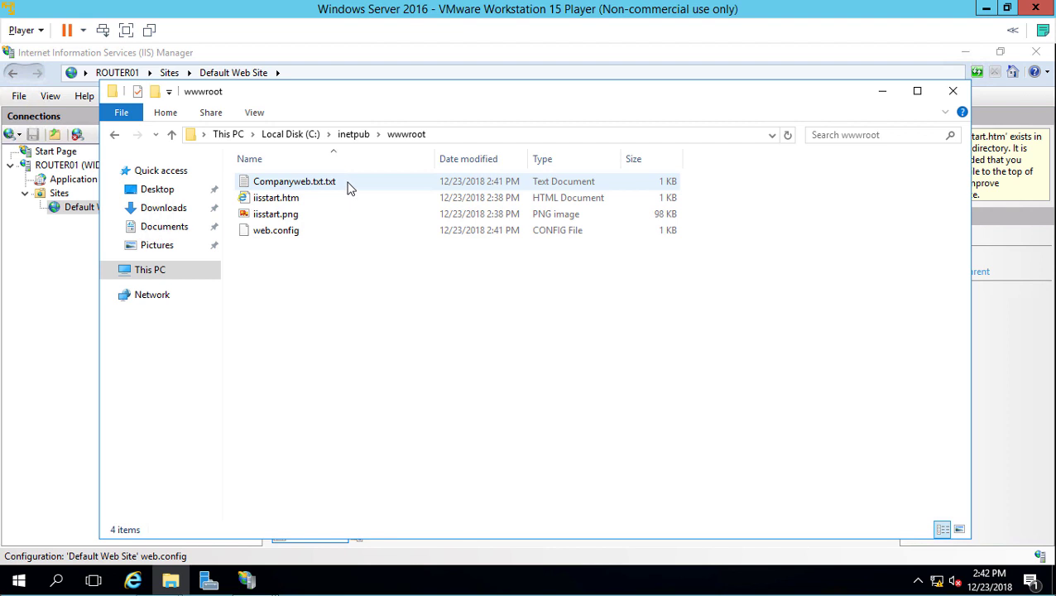
left_click(258, 113)
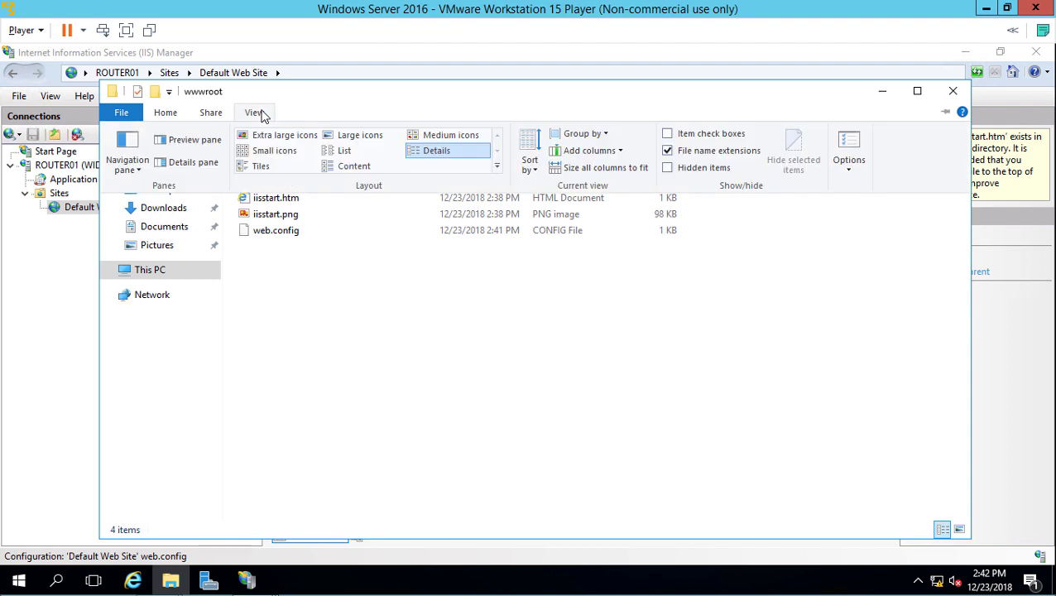
left_click(669, 152)
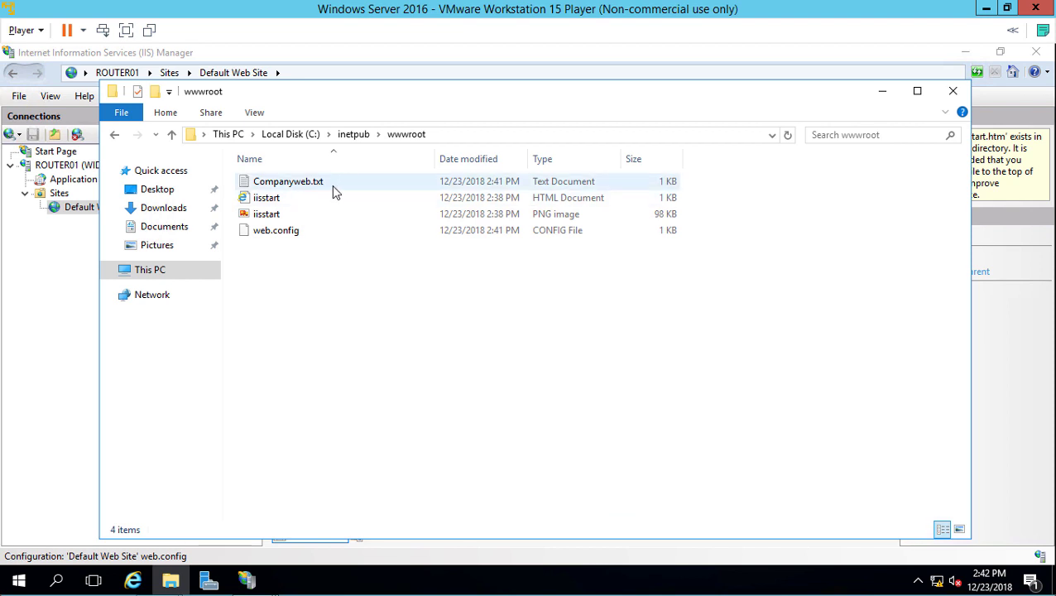
left_click(218, 113)
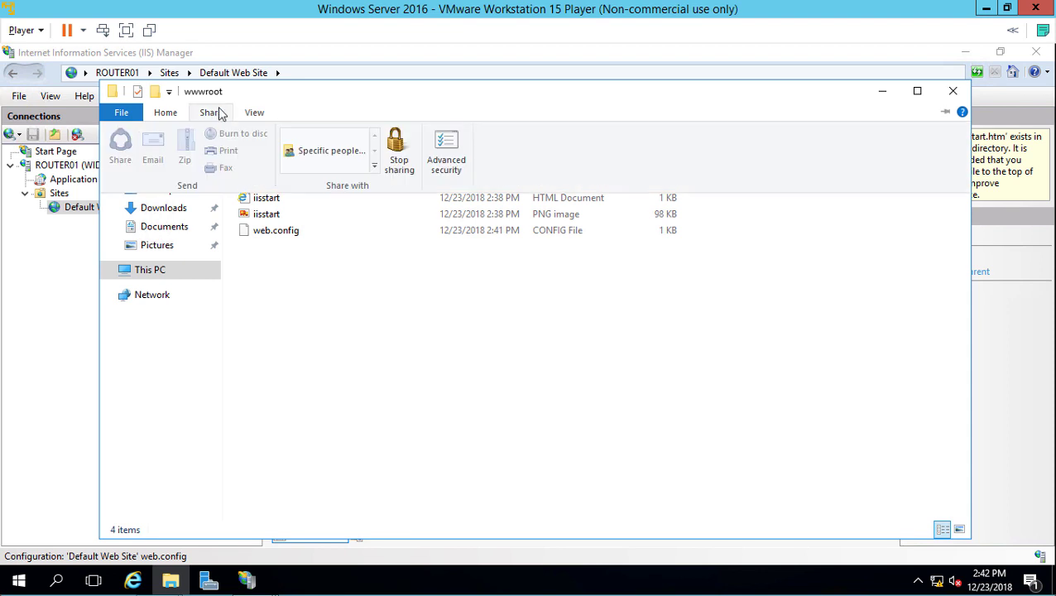
left_click(256, 113)
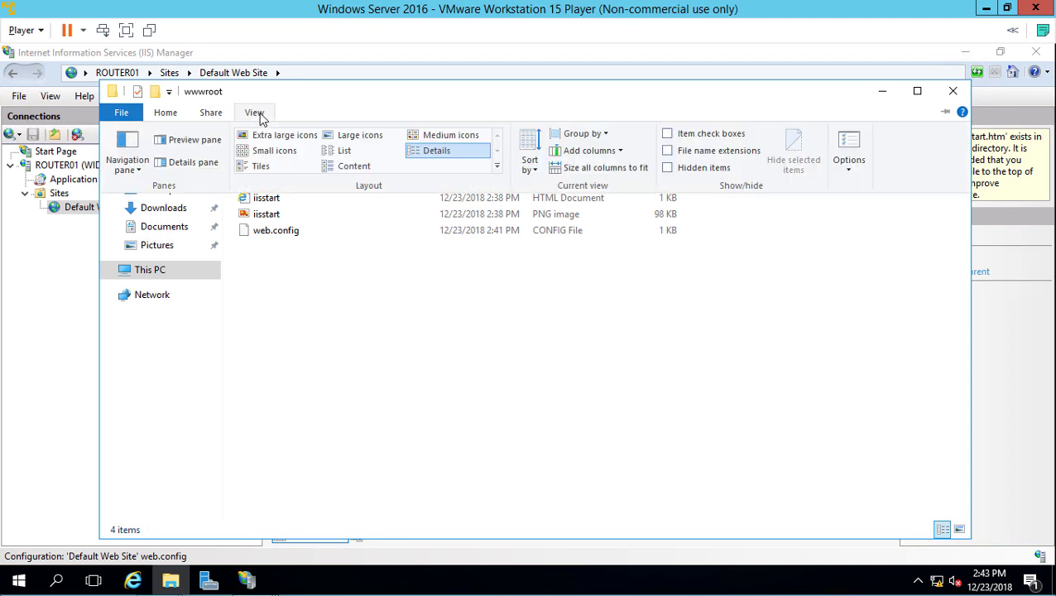
left_click(668, 152)
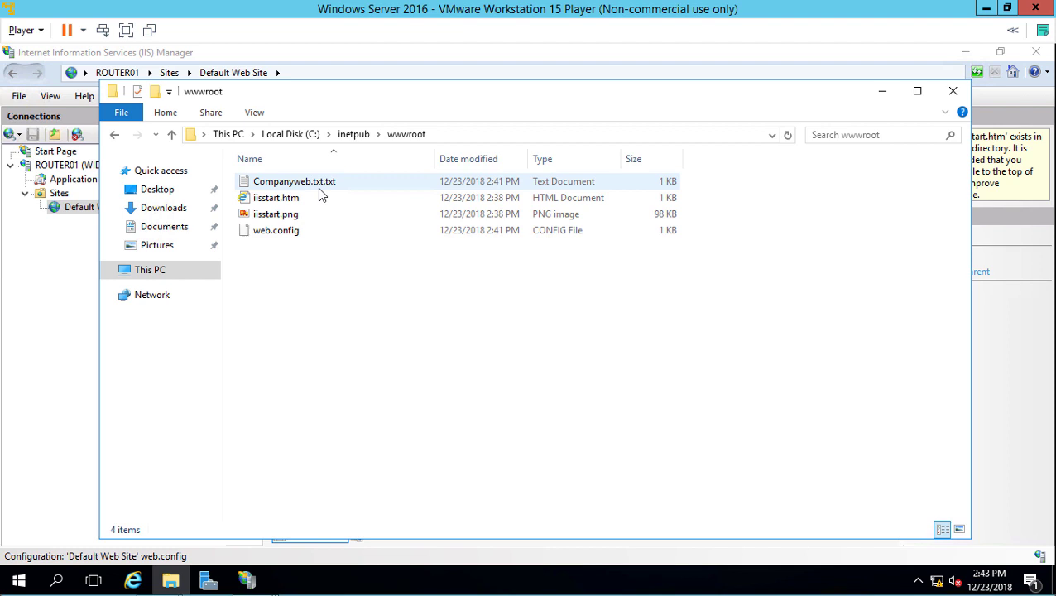
Step: Rename Companyweb.txt.txt to Companyweb.txt
left_click(322, 185)
left_click(326, 186)
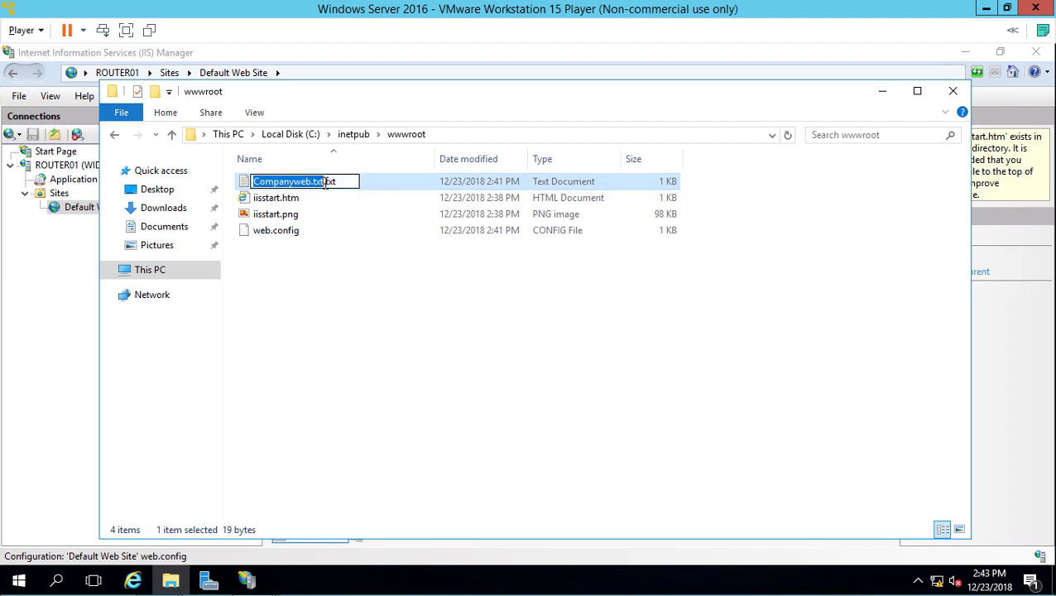
left_click(340, 182)
key("BackSpace")
key("BackSpace")
key("BackSpace")
key("BackSpace")
key("BackSpace")
key("BackSpace")
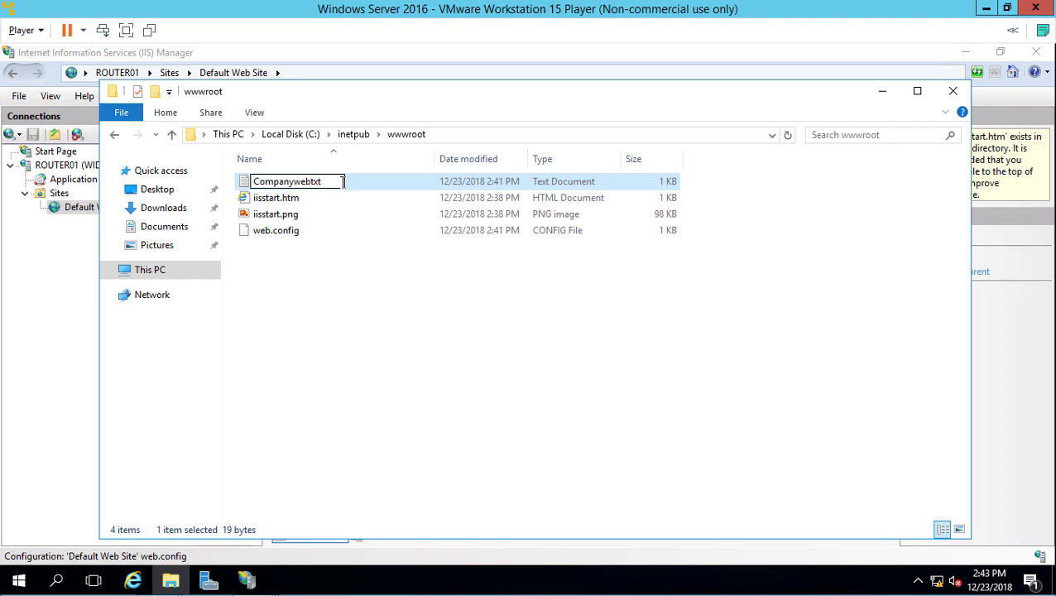
type(".")
key("Return")
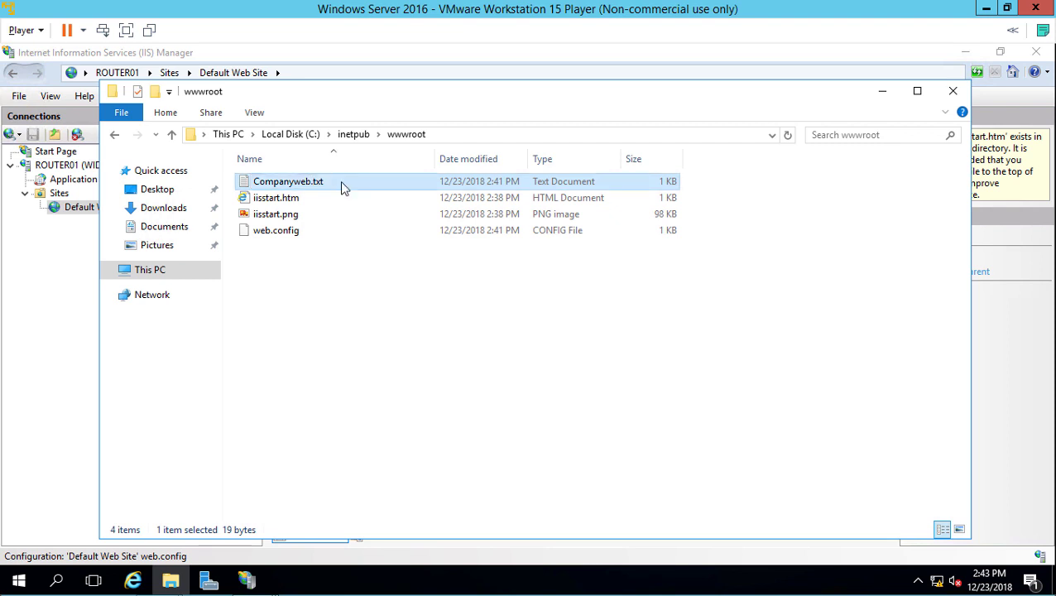
Step: Open Companyweb.txt to verify its text, then close it and the wwwroot window
double_click(345, 187)
left_click(793, 83)
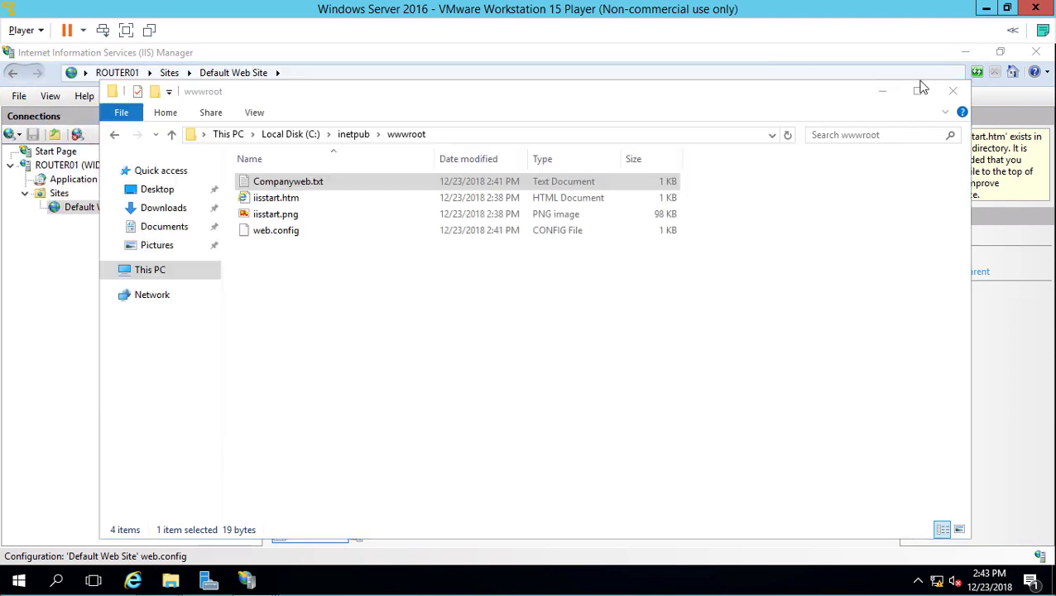
left_click(953, 91)
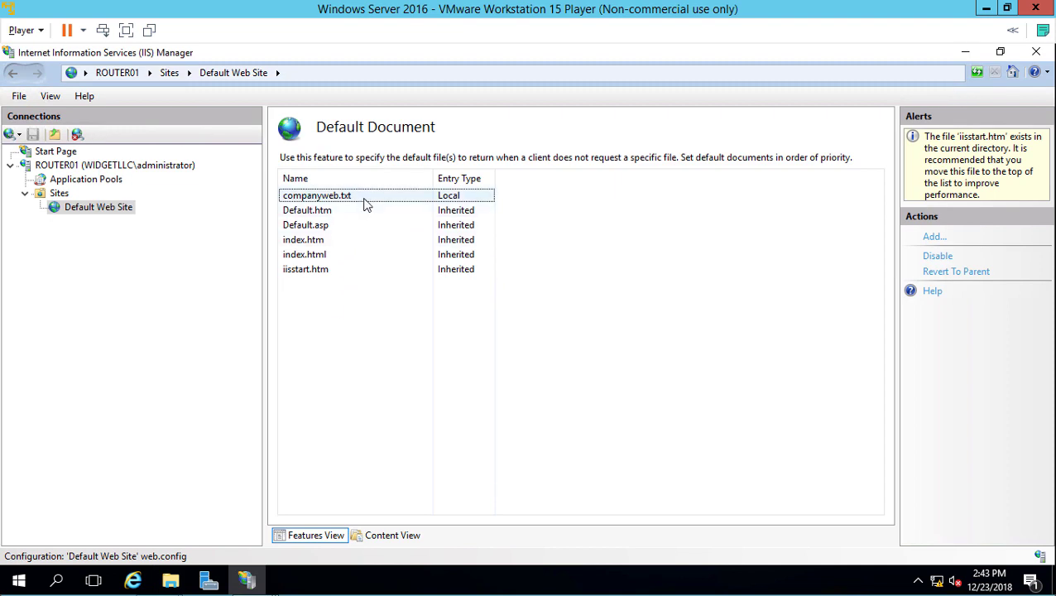
Step: Select Default Web Site in the Connections tree to show its Home page
left_click(110, 211)
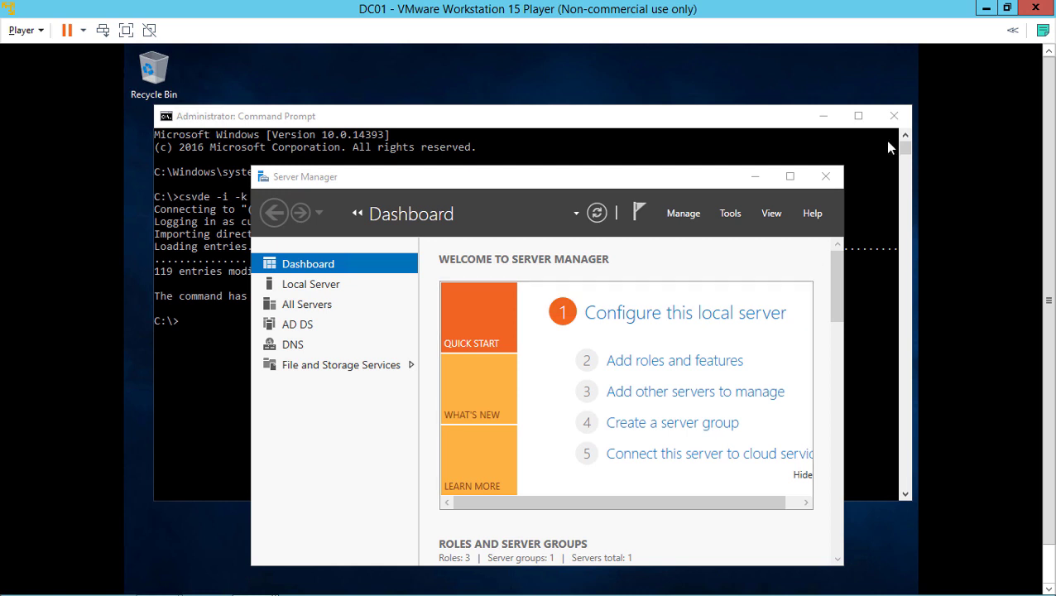
Step: On DC01, close the Command Prompt and launch DNS Manager from Server Manager's Tools
left_click(895, 113)
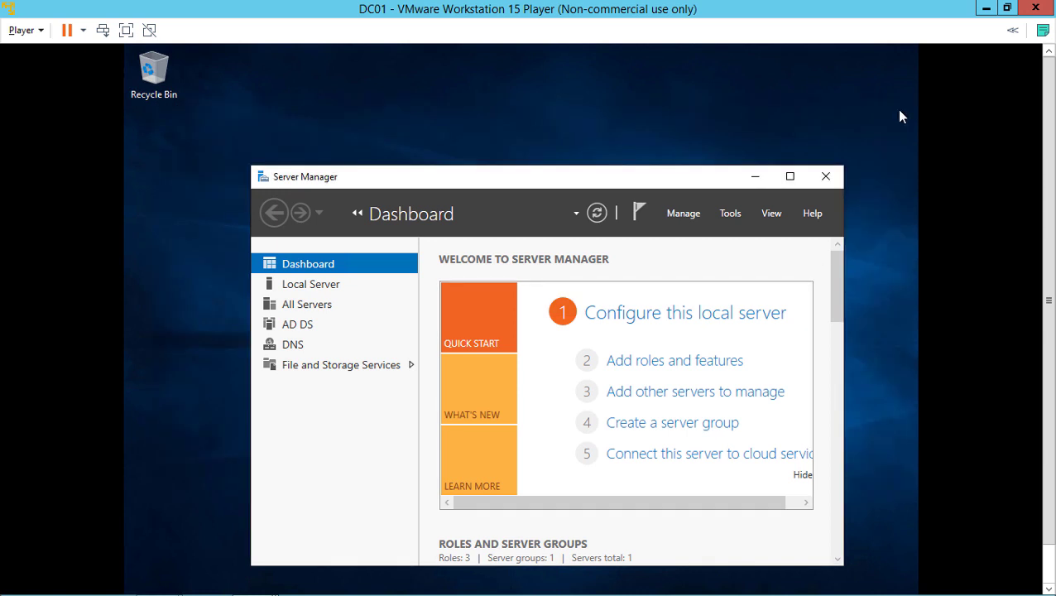
left_click(791, 177)
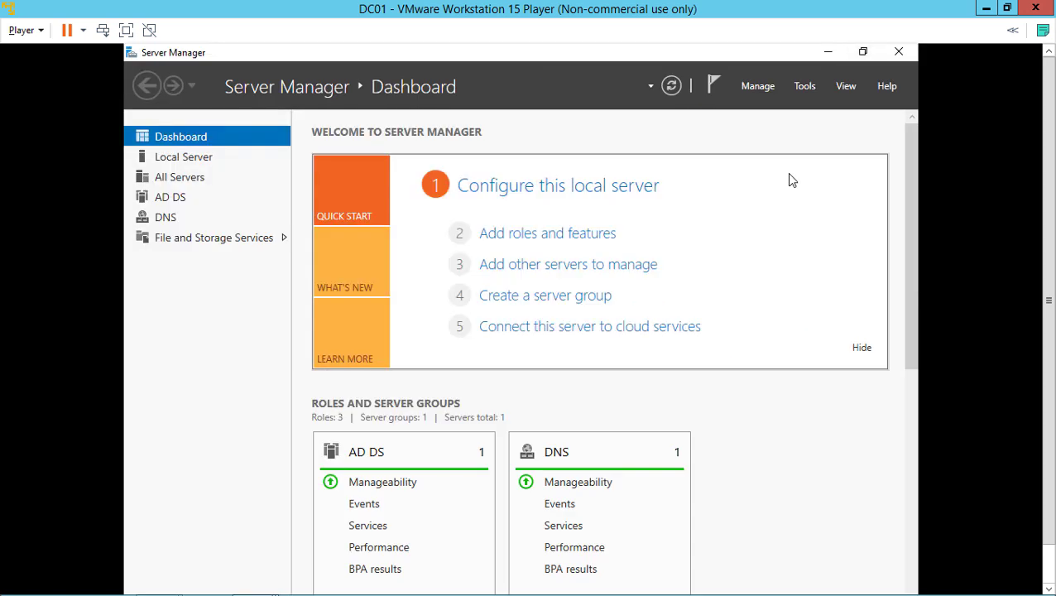
left_click(800, 88)
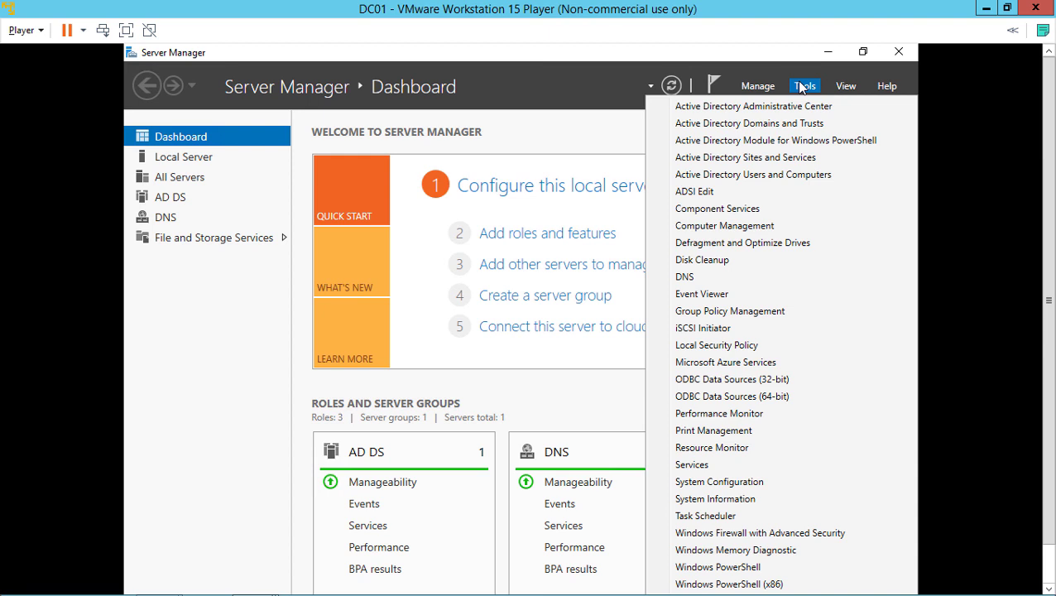
left_click(724, 279)
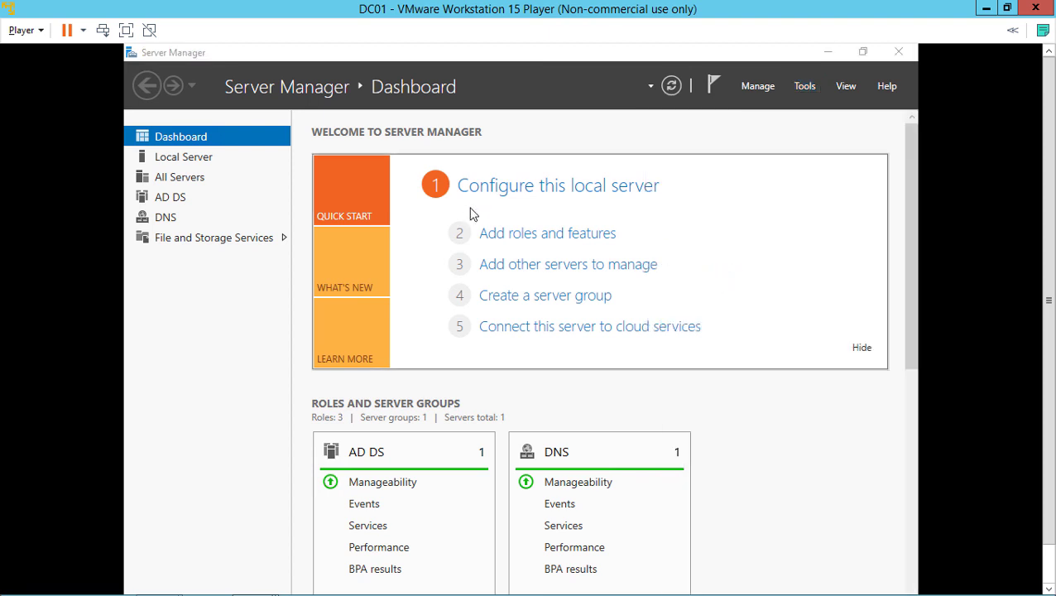
Step: Maximize DNS Manager and expand DC01 to its Forward Lookup Zones
left_click(695, 91)
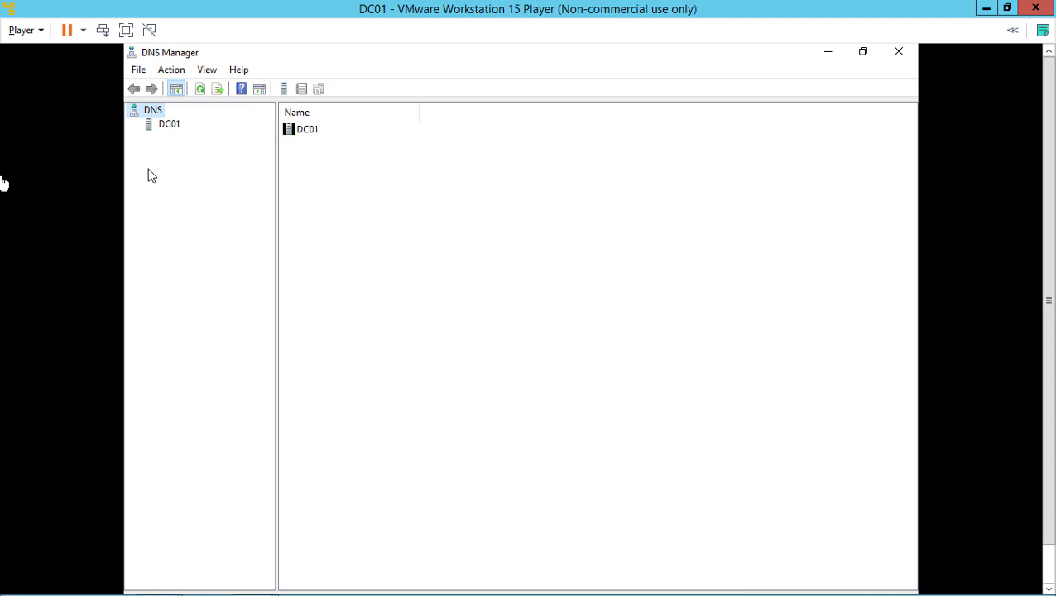
left_click(163, 129)
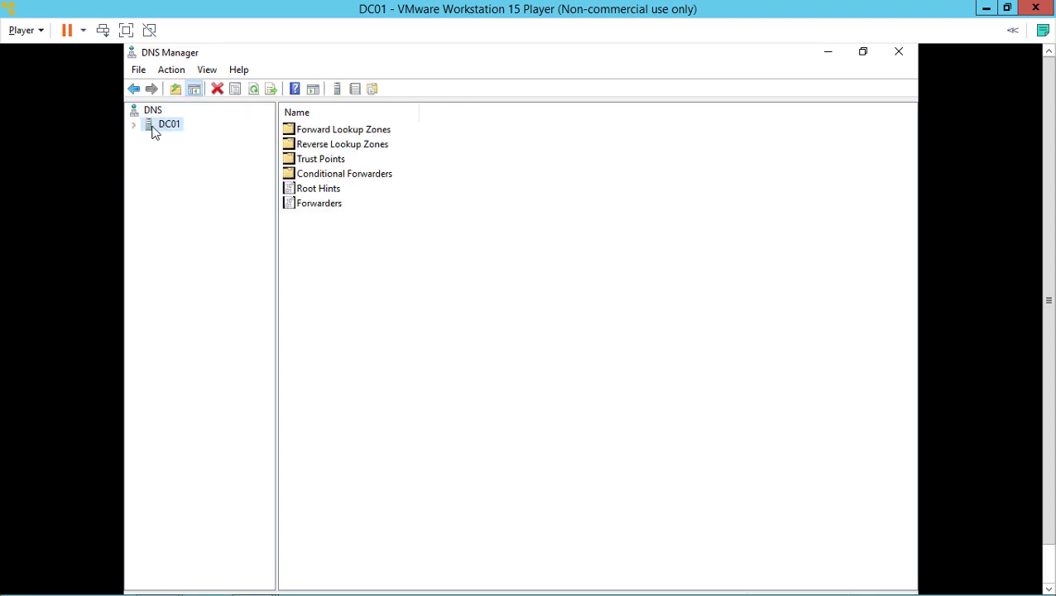
left_click(134, 126)
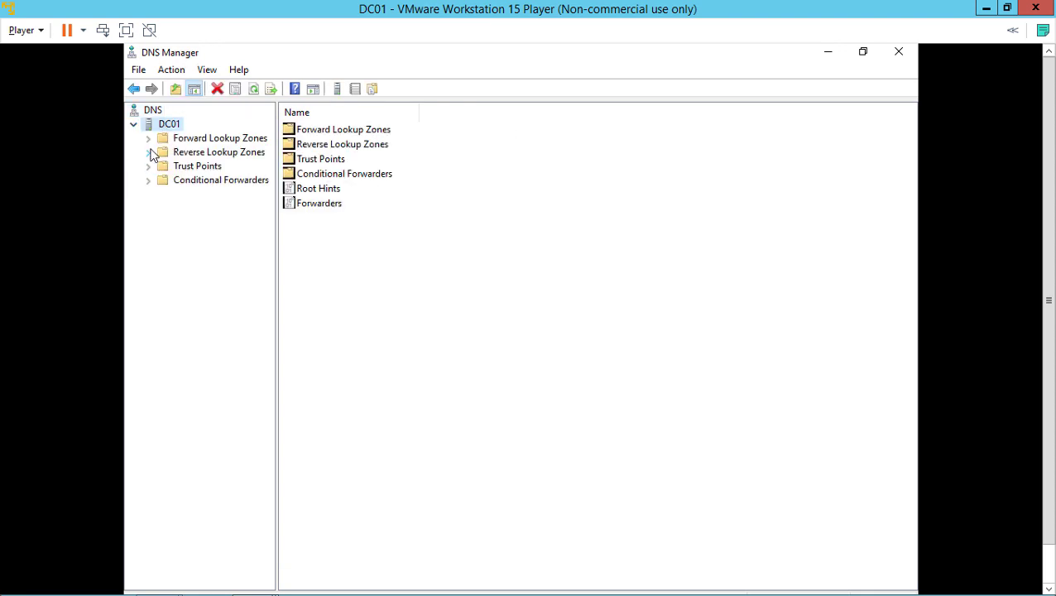
left_click(150, 139)
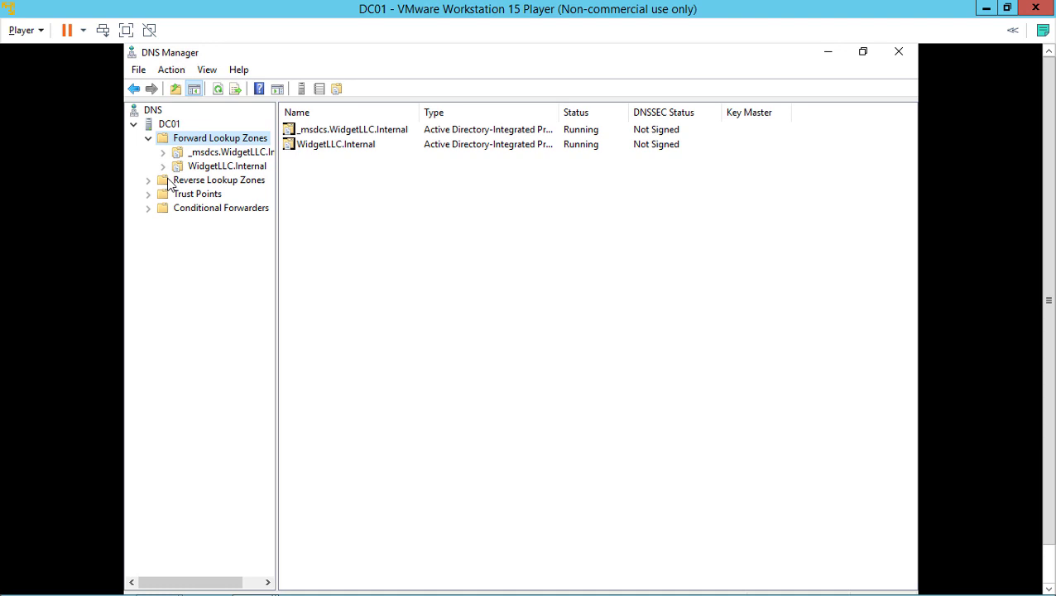
Step: Create primary zone widgetllc.com with file widgetllc.com.dns and dynamic updates disallowed
right_click(194, 138)
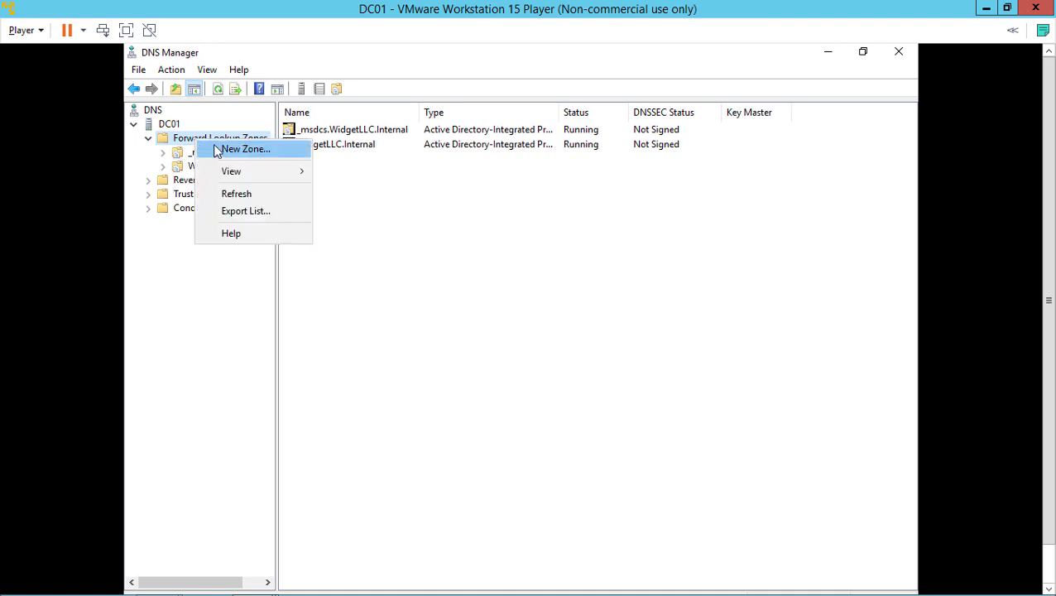
left_click(218, 149)
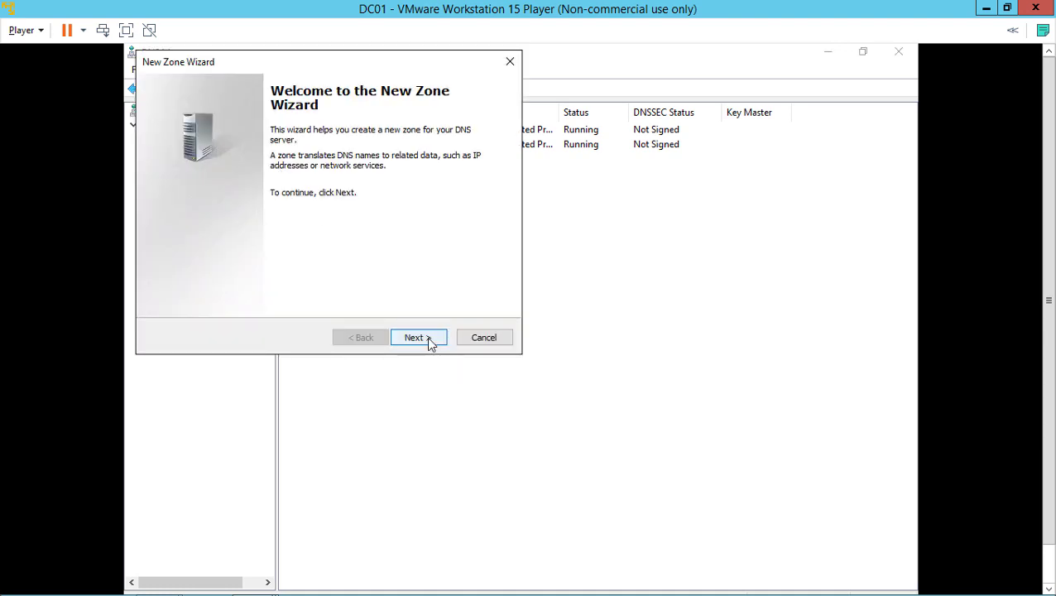
left_click(429, 341)
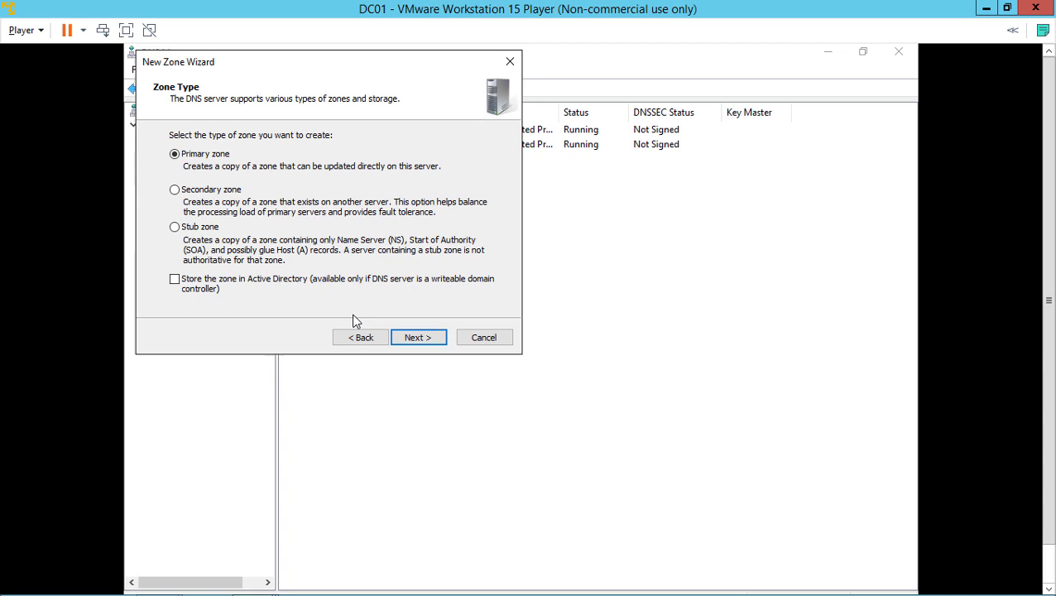
left_click(412, 340)
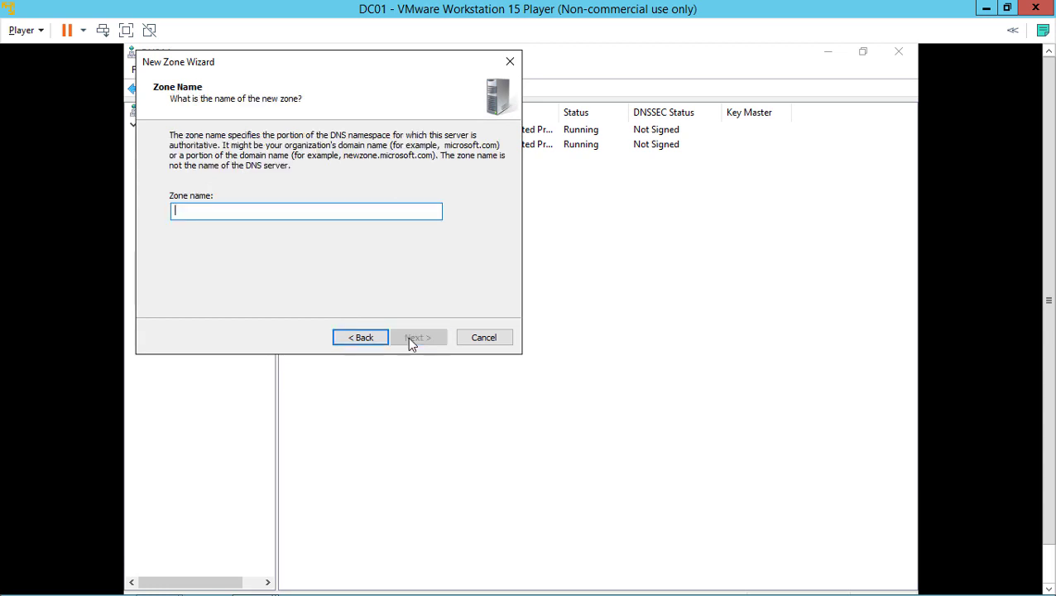
type("w")
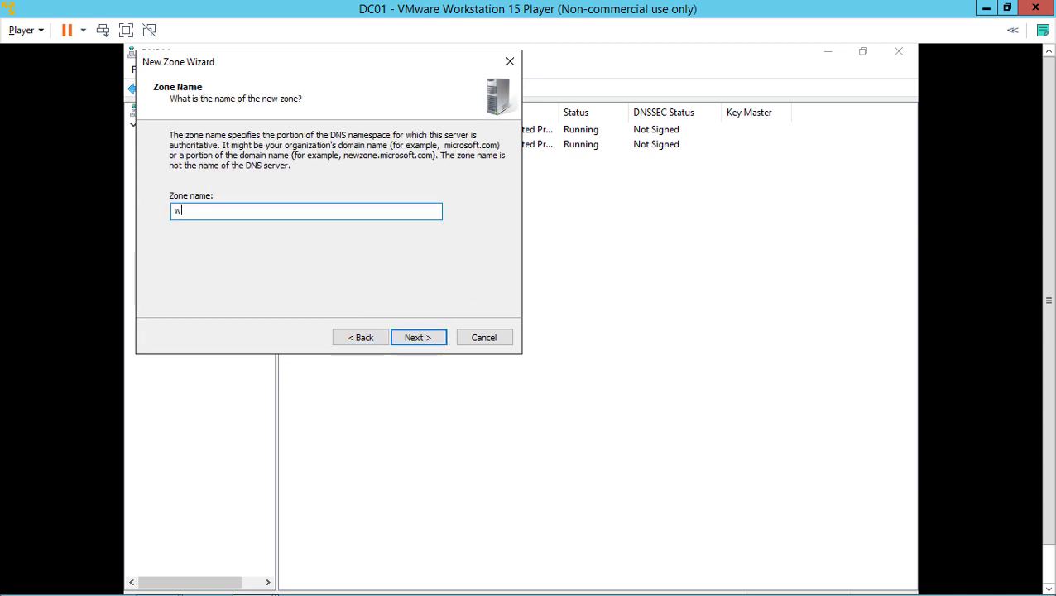
type("idget.")
left_click(442, 340)
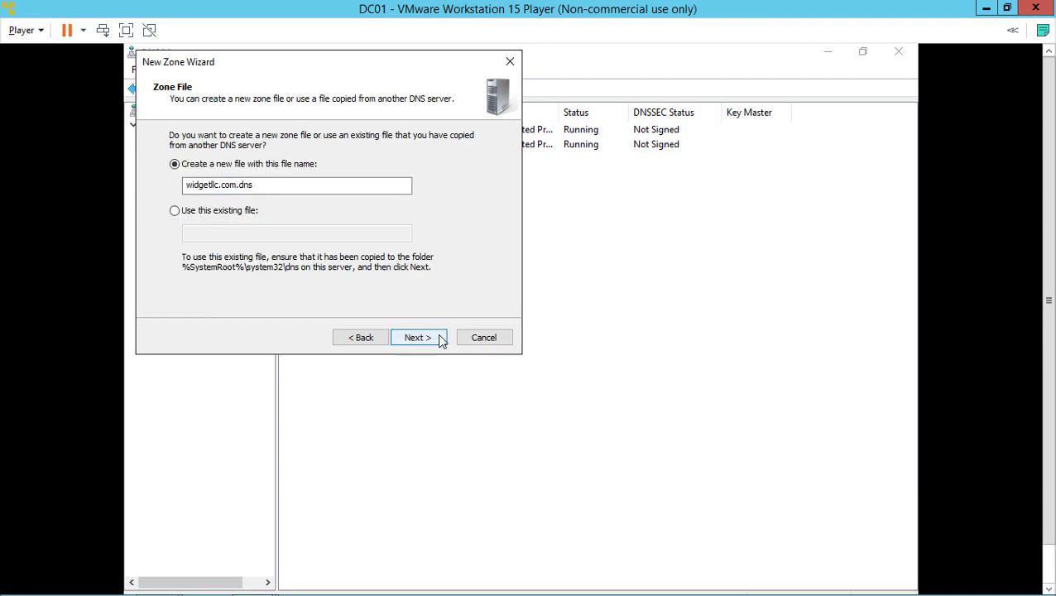
left_click(441, 340)
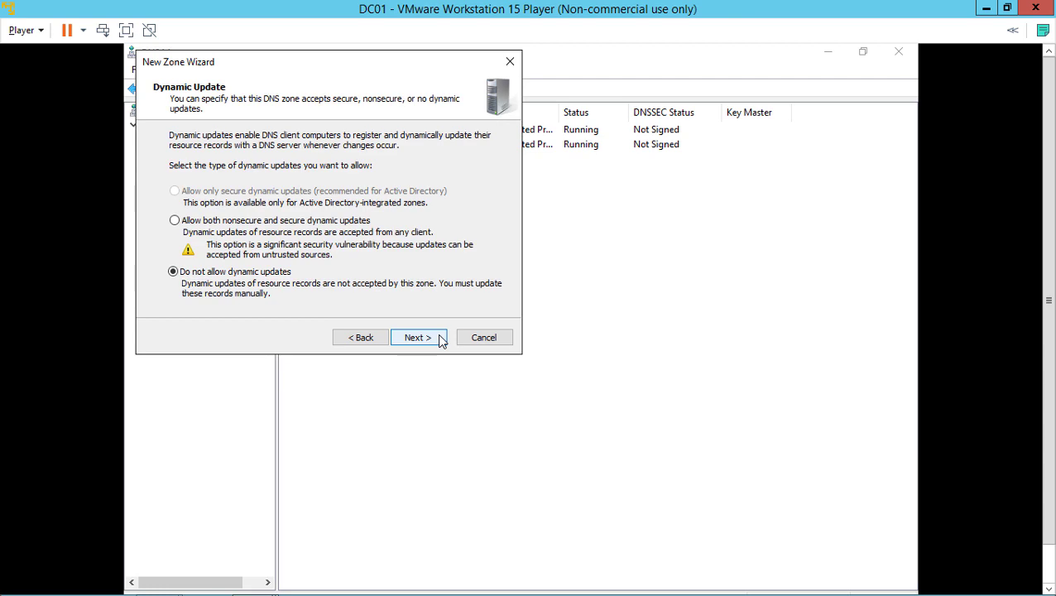
left_click(441, 340)
left_click(441, 340)
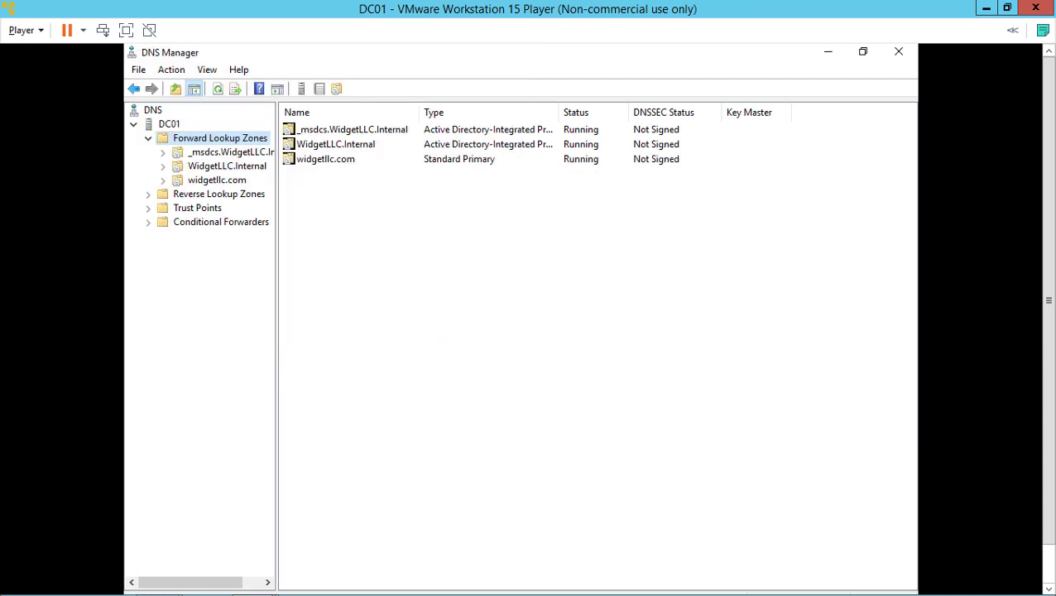
Step: View the widgetllc.com zone's SOA and NS records, compare with WidgetLLC.Internal, and open its record menu
left_click(213, 181)
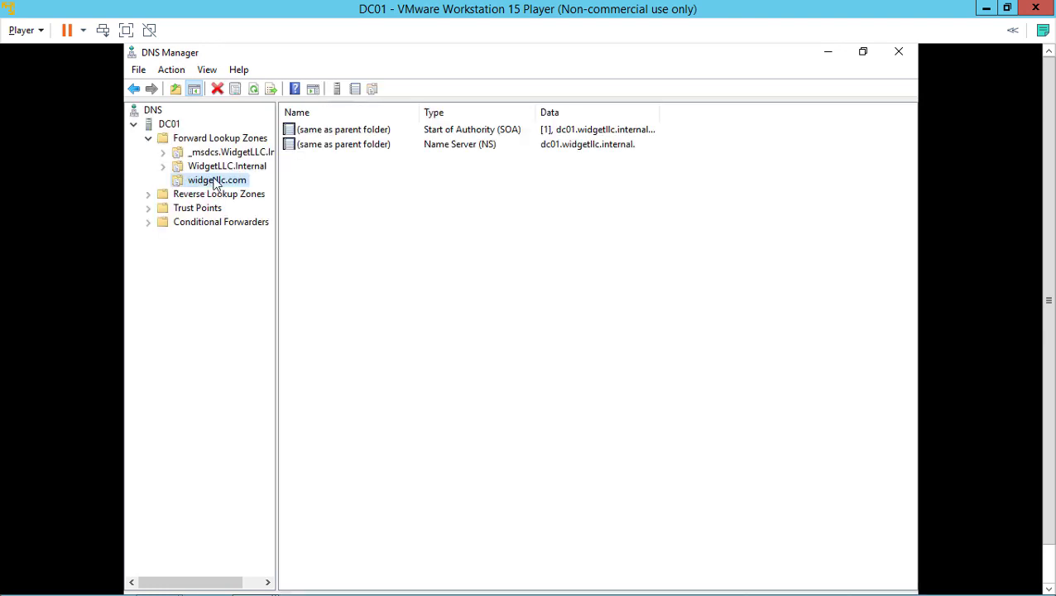
left_click(242, 168)
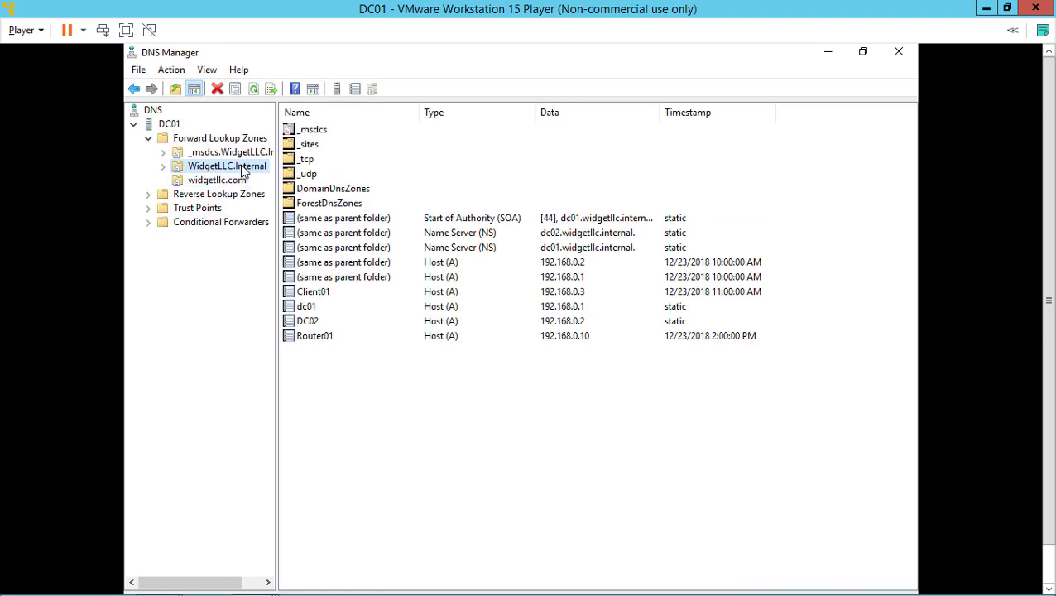
left_click(231, 182)
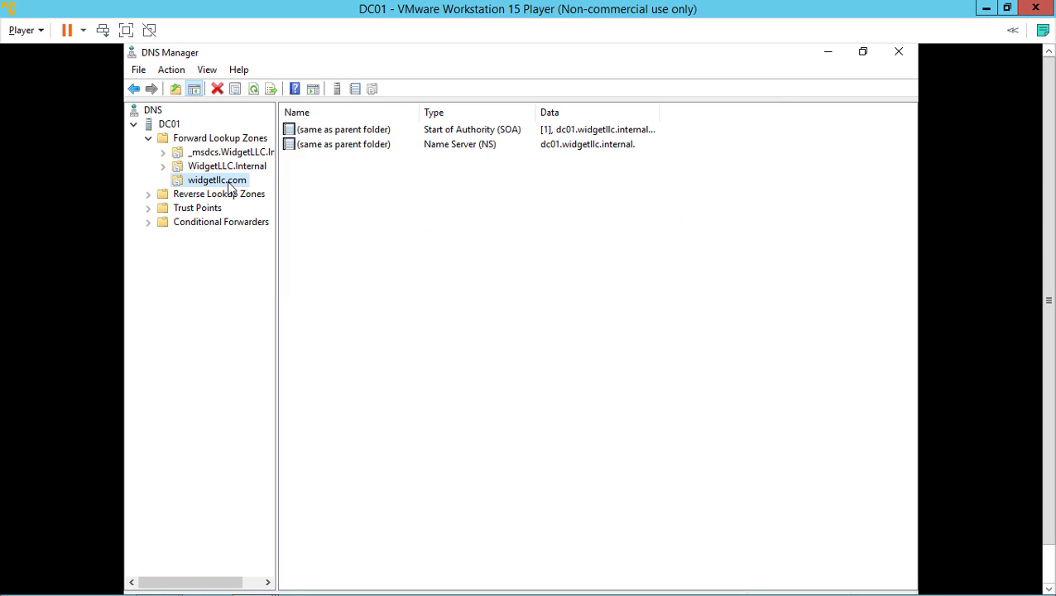
right_click(349, 179)
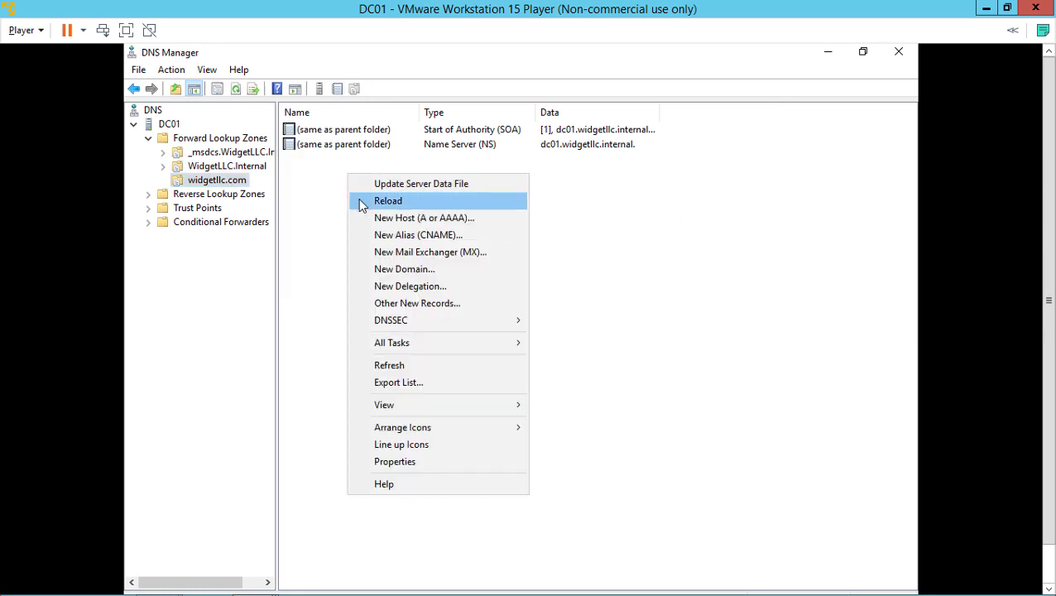
Step: Create a New Host (A) record named www with IP 192.168.0.10 in widgetllc.com
left_click(373, 220)
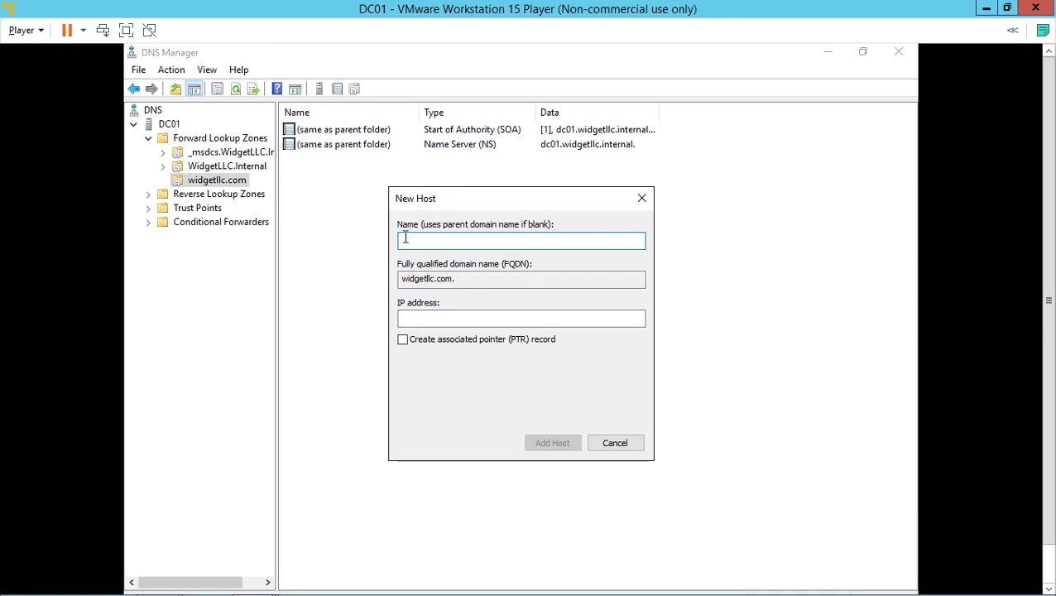
type("www")
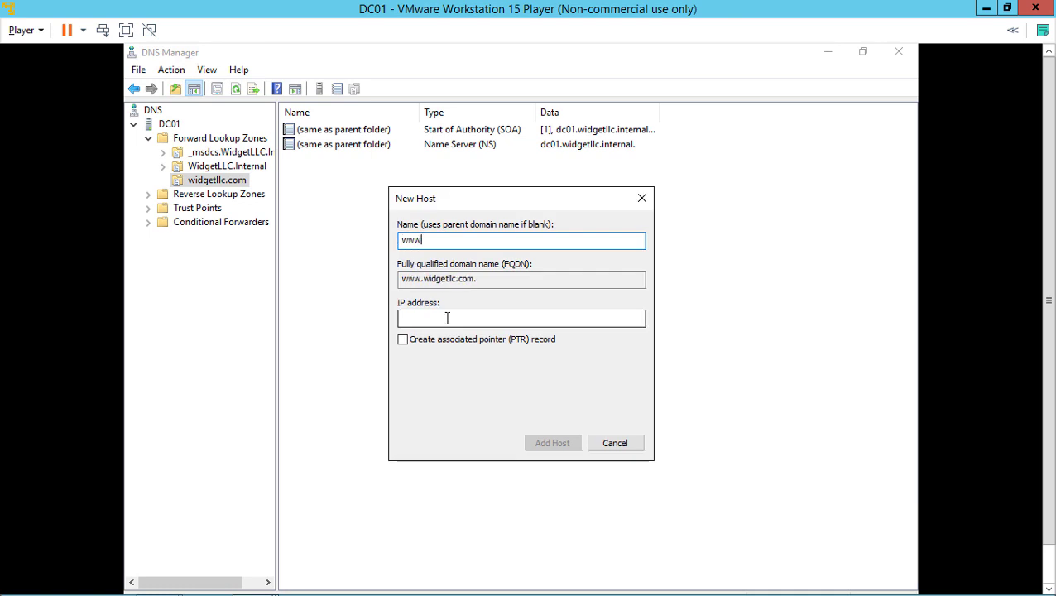
left_click(449, 318)
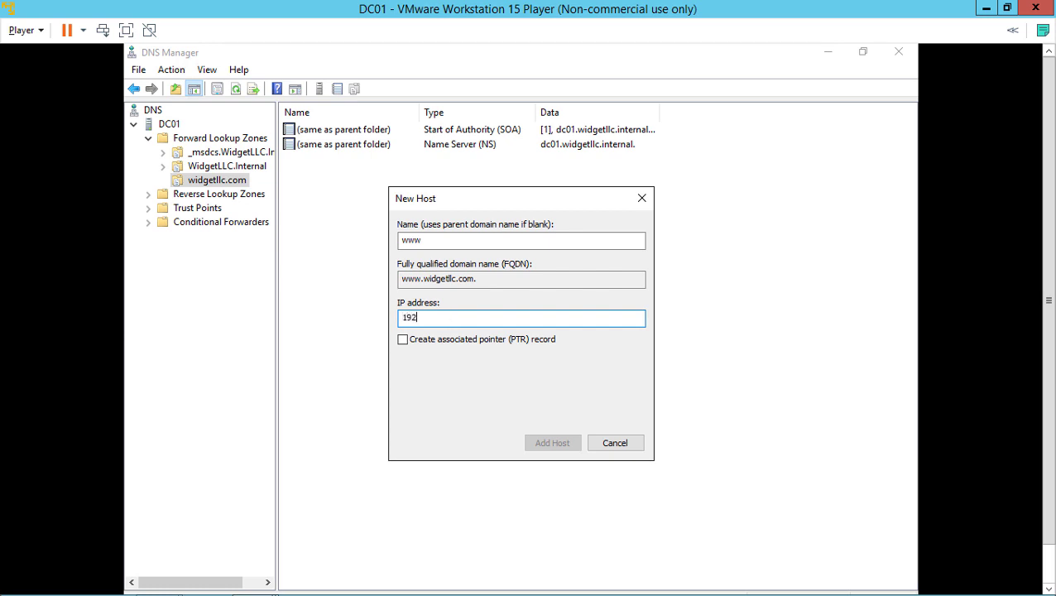
type("192.168.0.10")
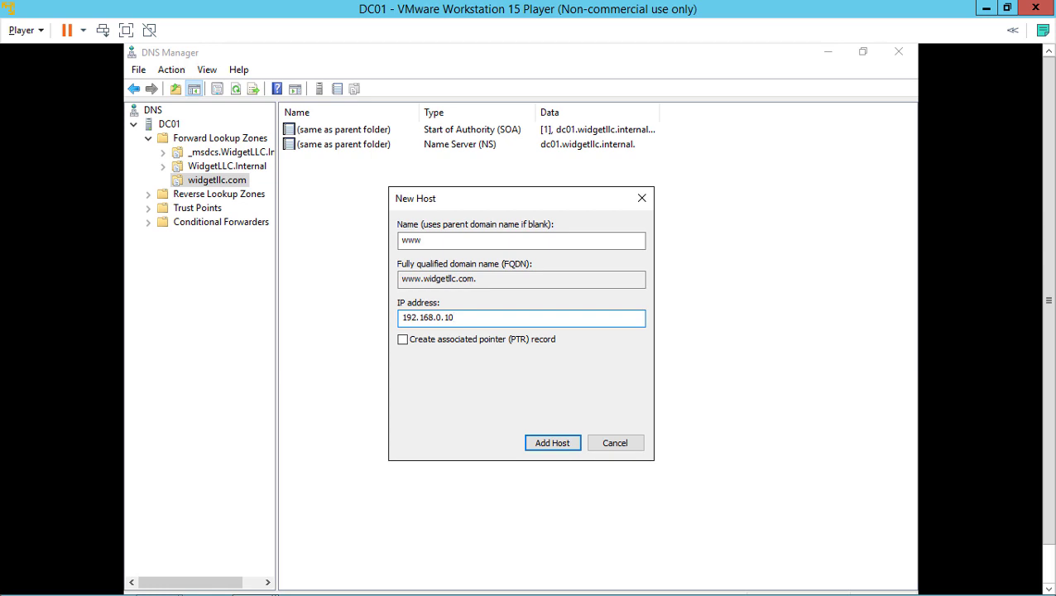
left_click(556, 443)
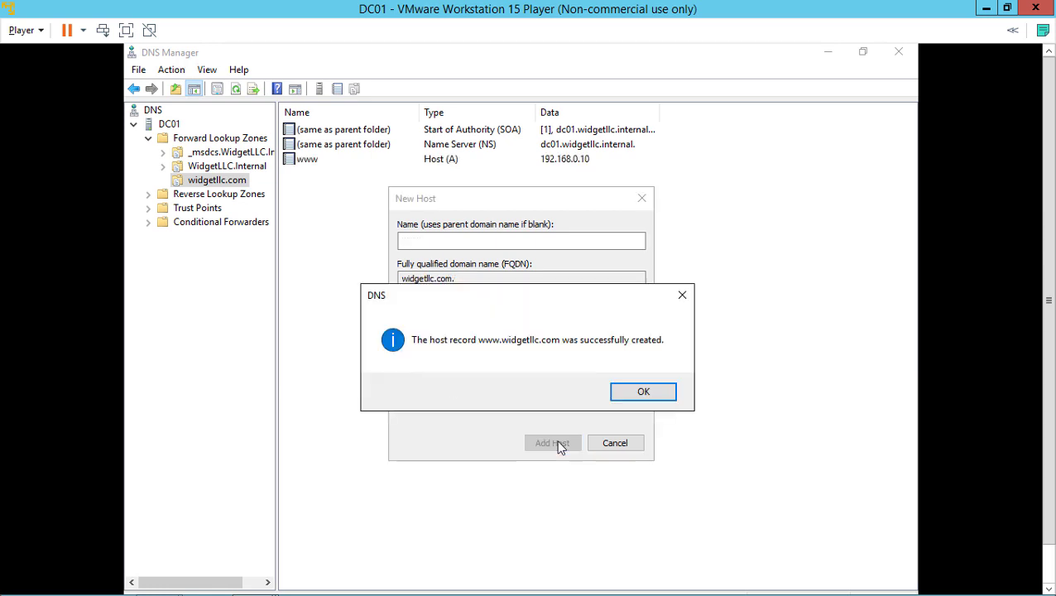
left_click(640, 392)
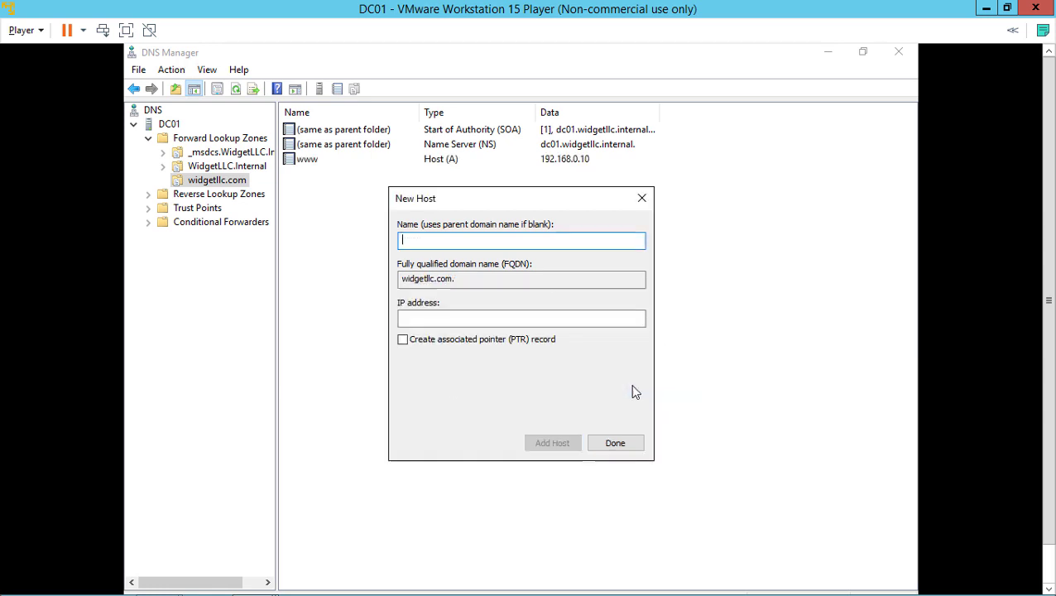
left_click(615, 443)
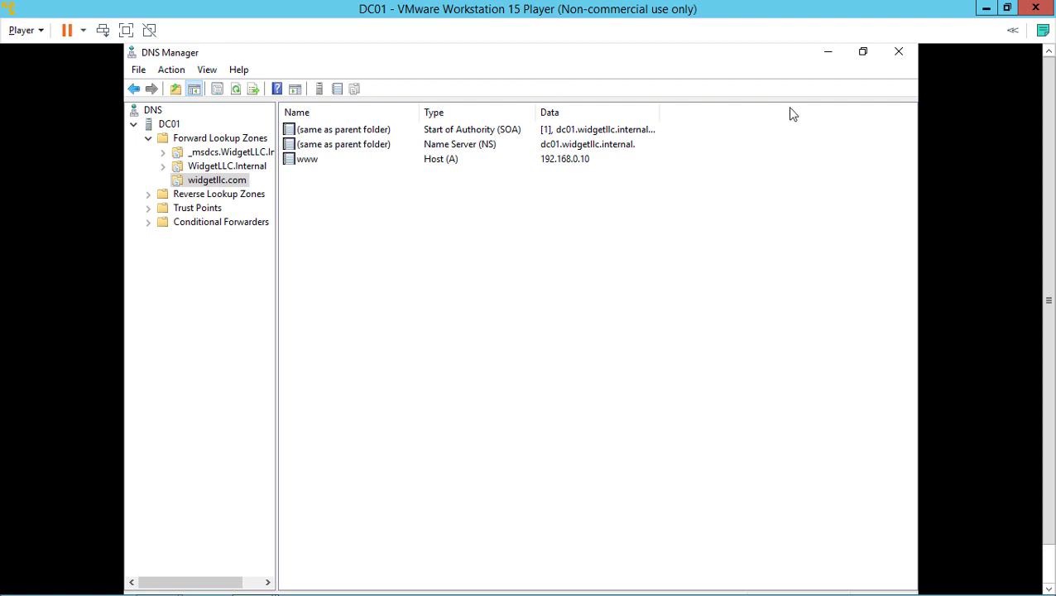
Step: Switch to the Windows Server 2016 VM and open an administrator Command Prompt
left_click(986, 8)
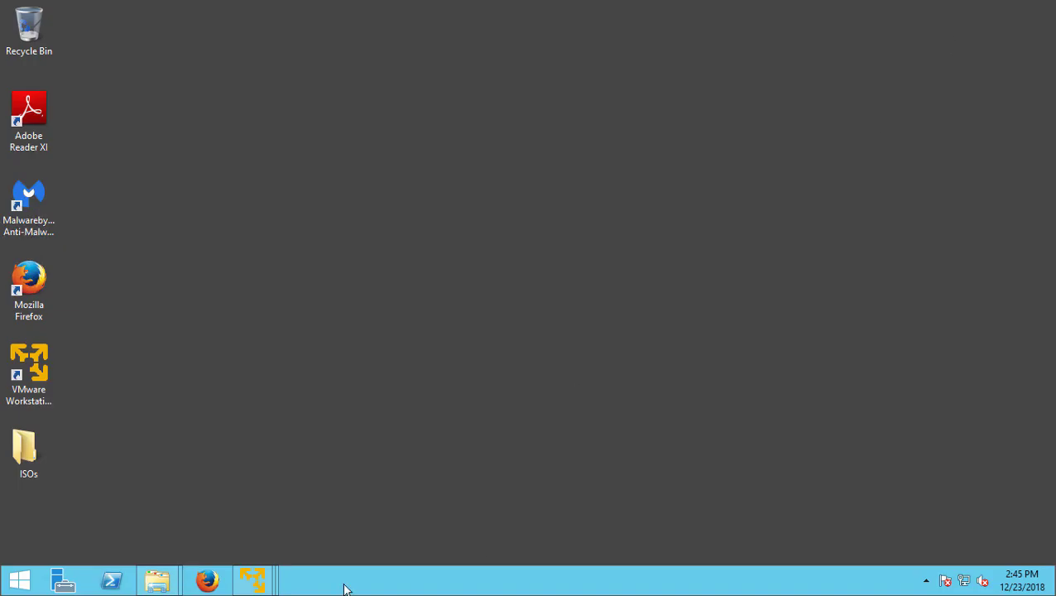
mouse_move(257, 582)
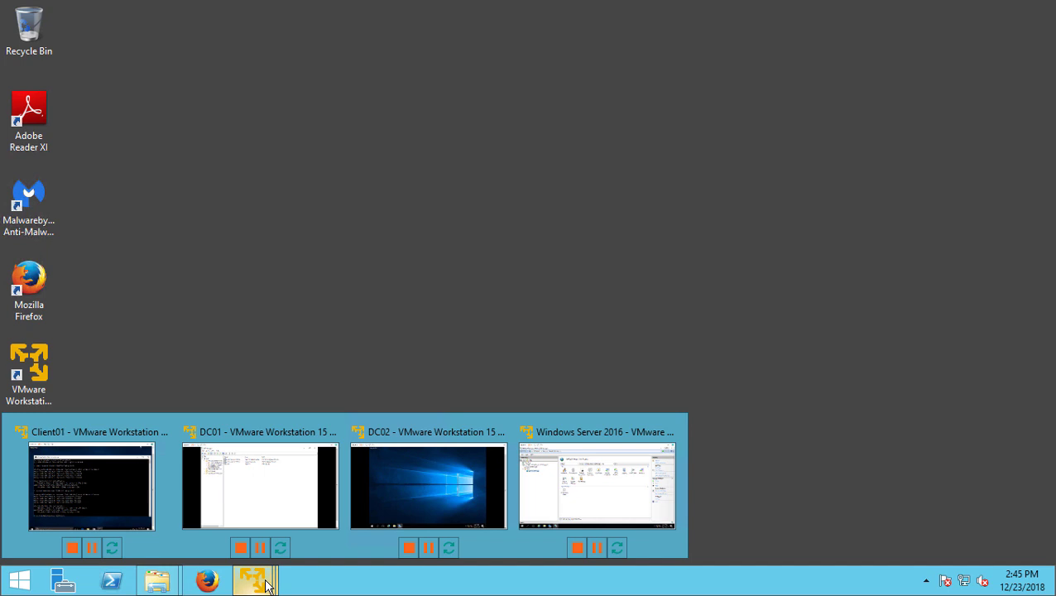
left_click(571, 483)
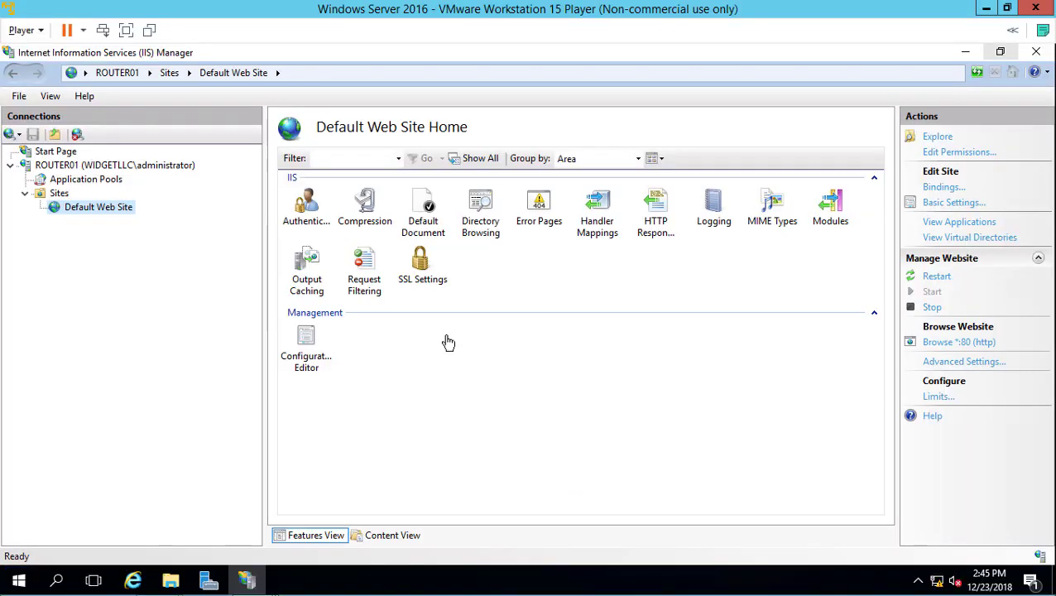
left_click(15, 584)
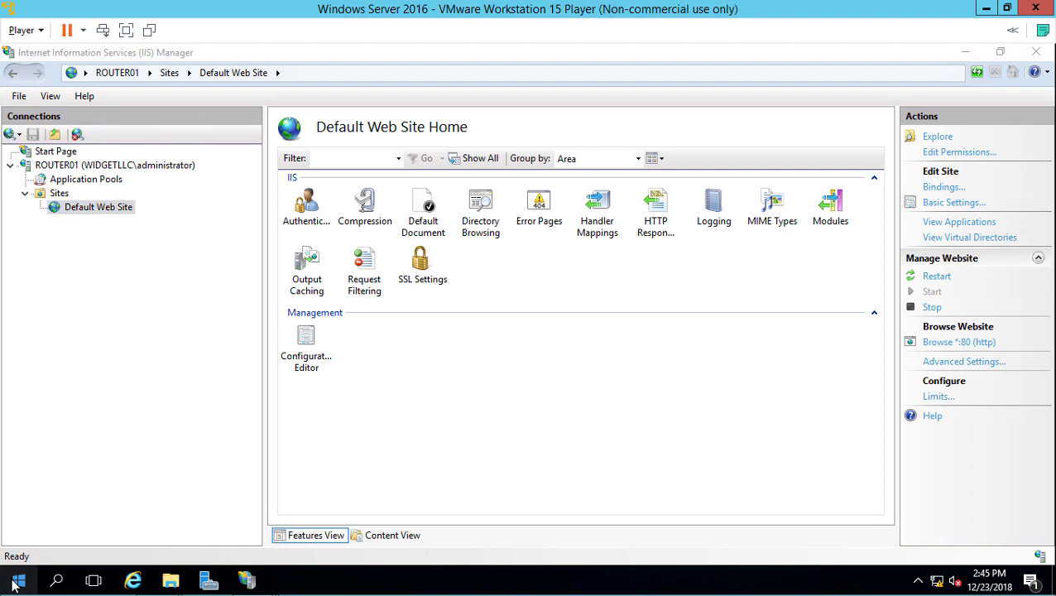
right_click(15, 583)
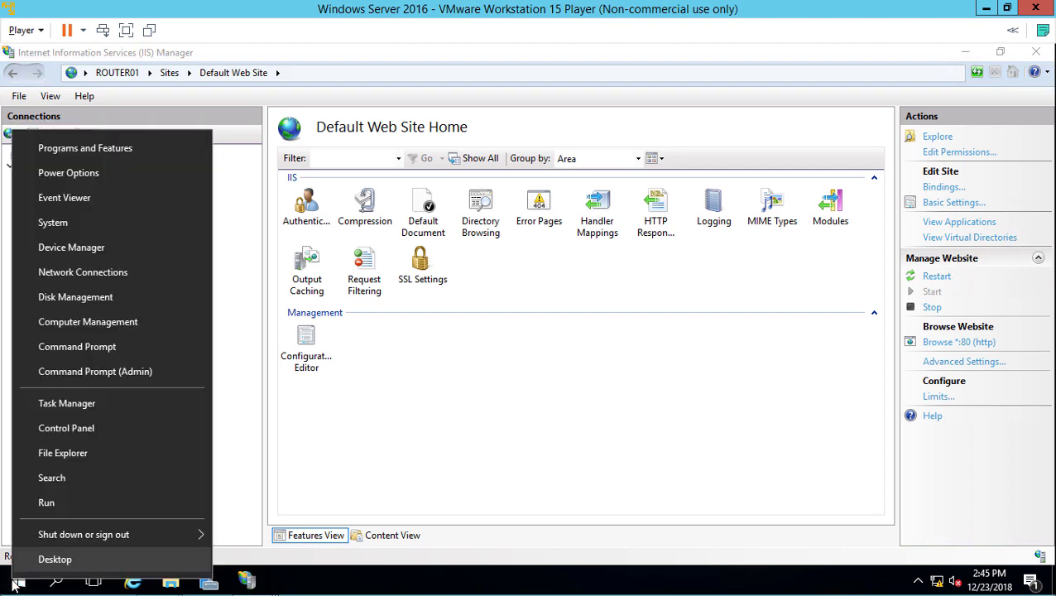
left_click(135, 373)
left_click_drag(439, 81, 604, 82)
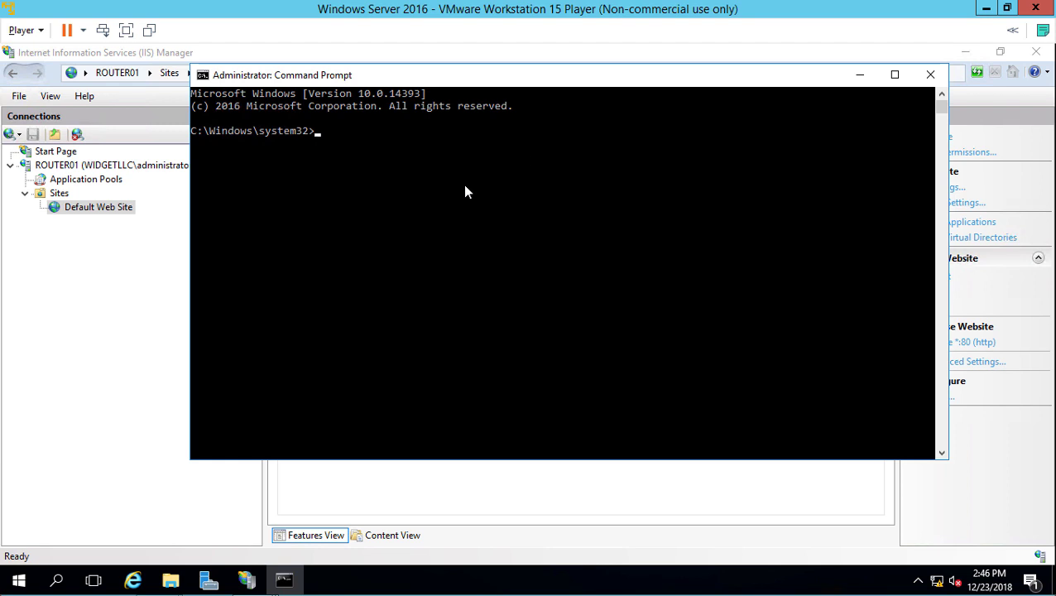
type("ping www.widgetll")
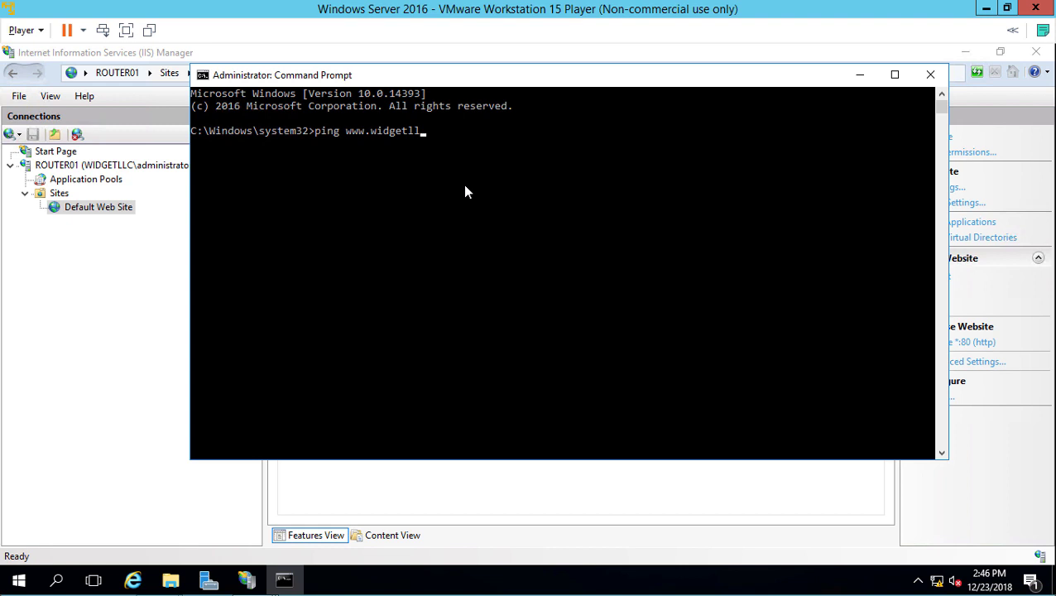
type("c.com")
key("Return")
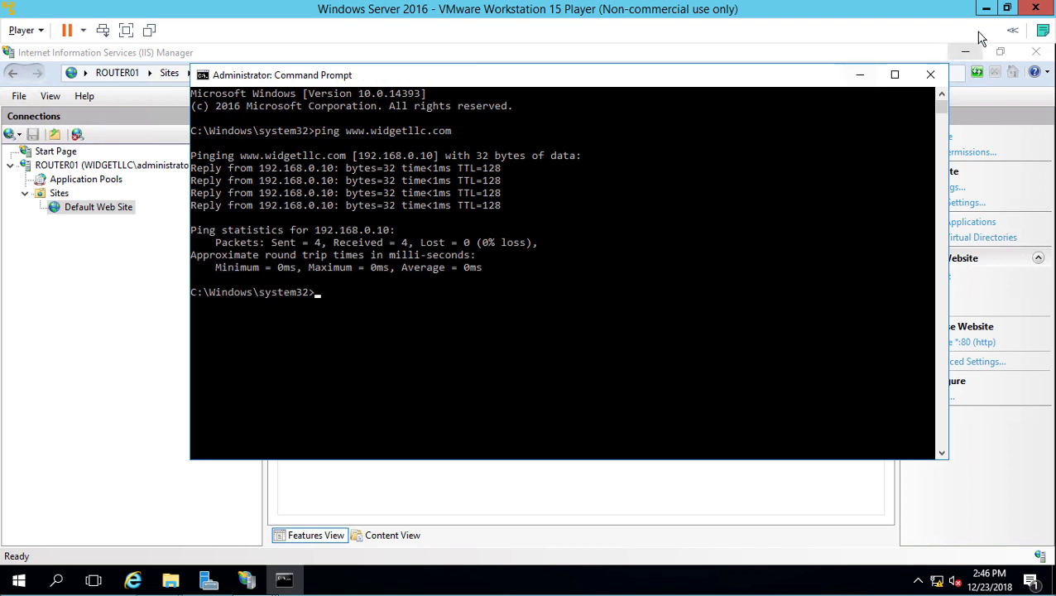
left_click(985, 8)
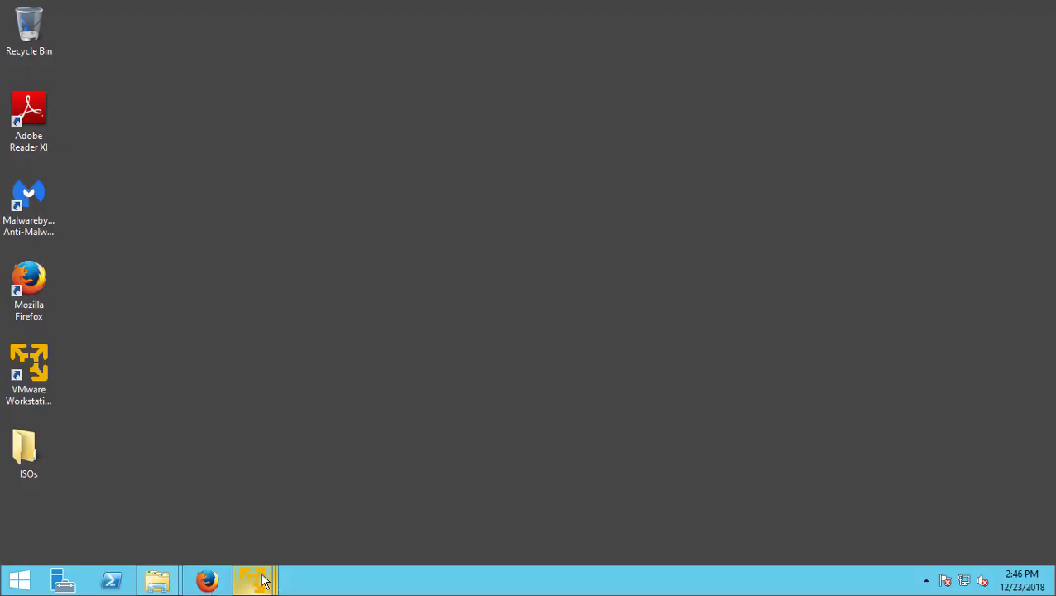
Step: Bring up the Client01 VM full-screen and sign in with the account password
mouse_move(263, 582)
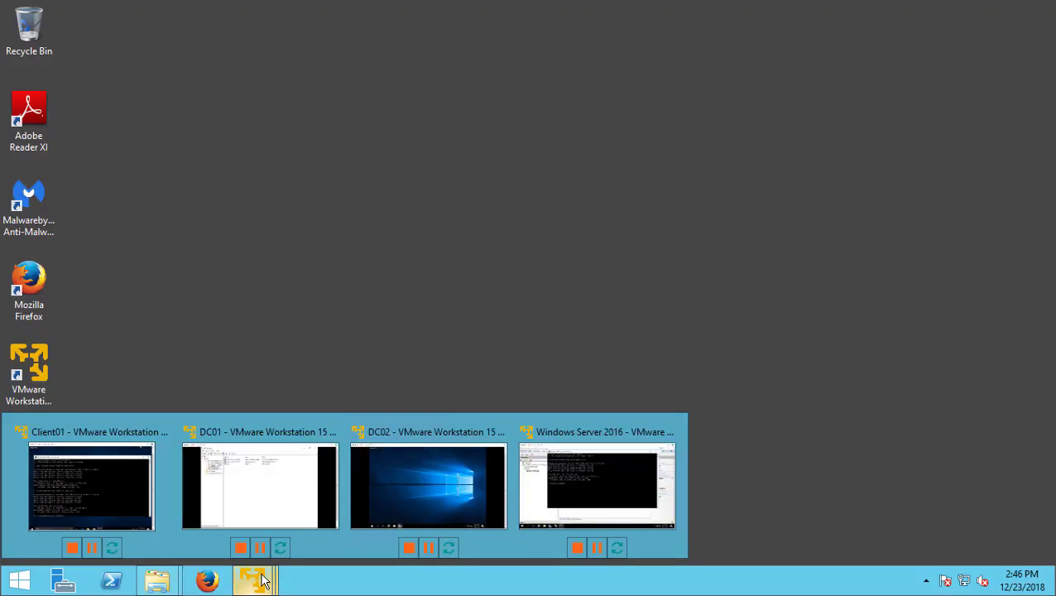
left_click(128, 515)
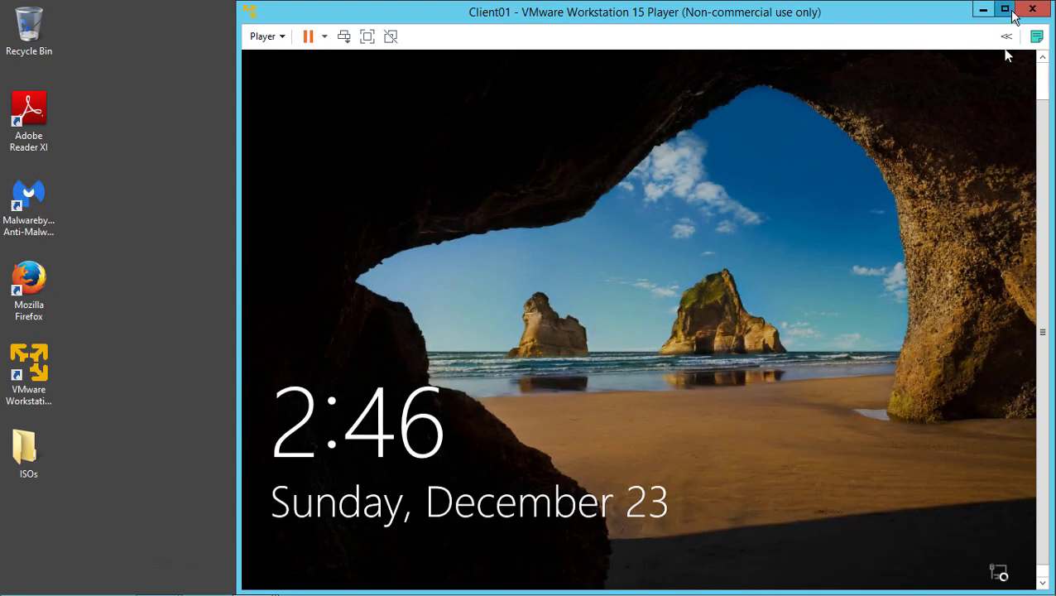
left_click(1005, 8)
left_click(222, 51)
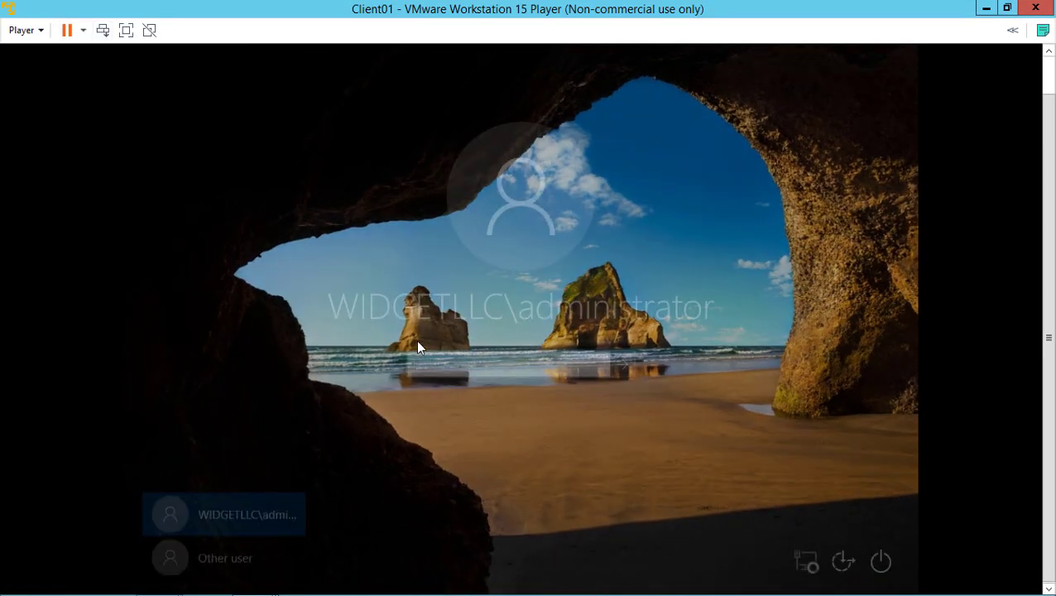
type("Pa$$w0rd")
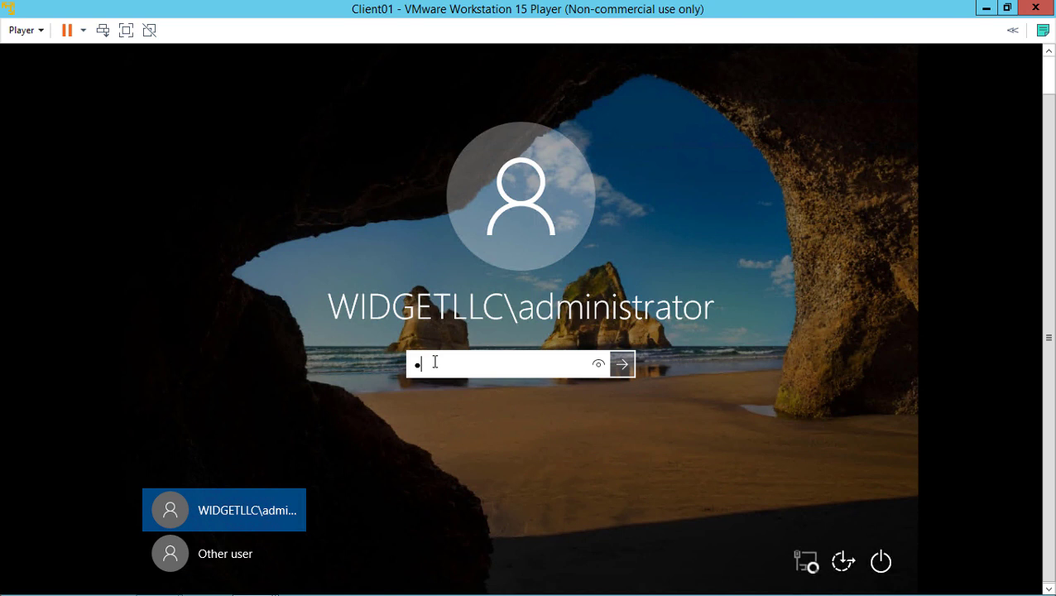
key("Return")
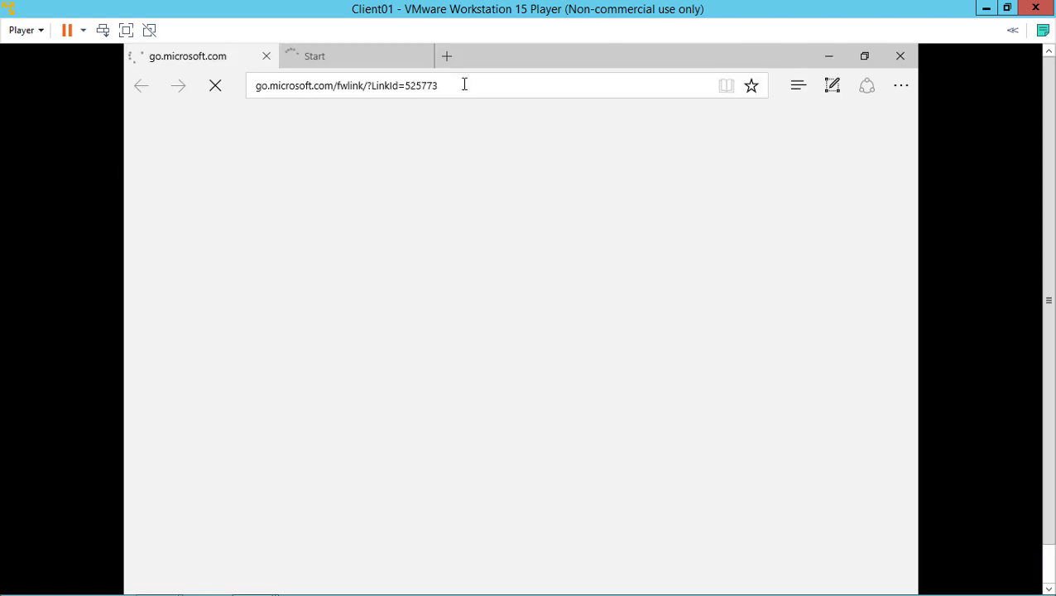
left_click(464, 83)
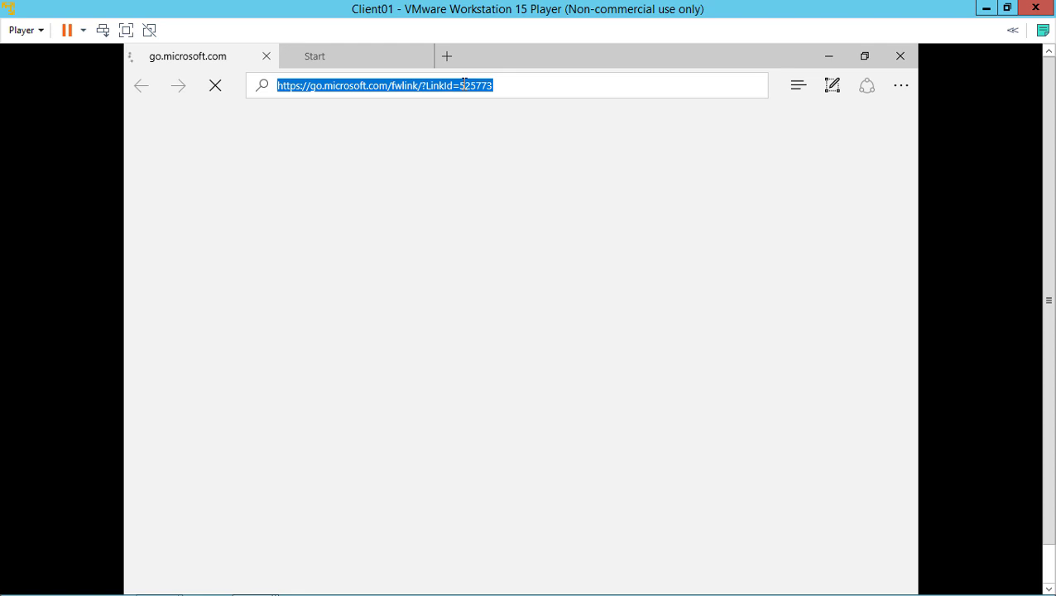
type("www.widget")
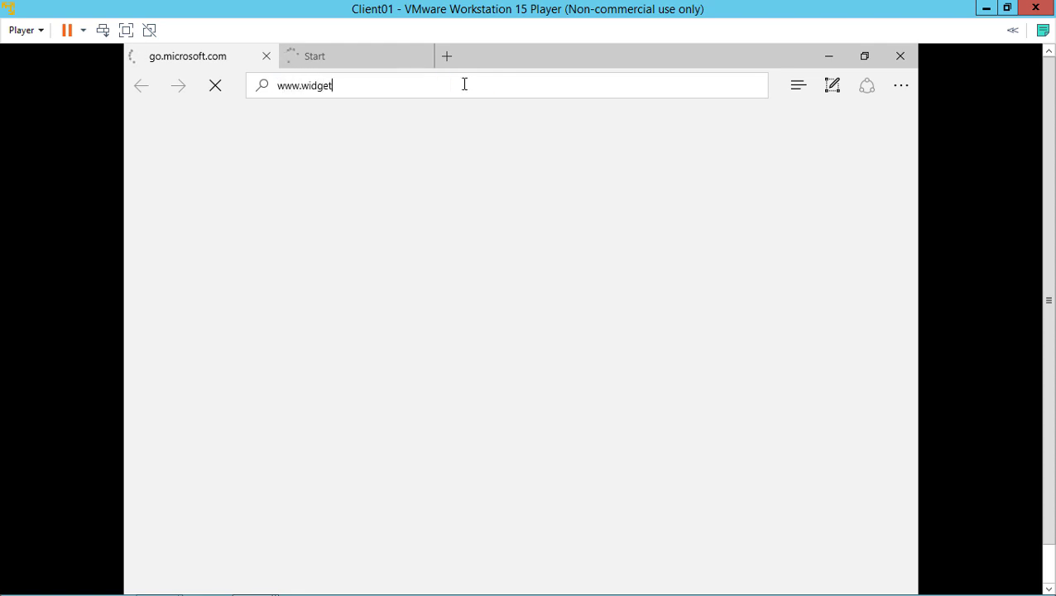
type("llc.com")
key("Return")
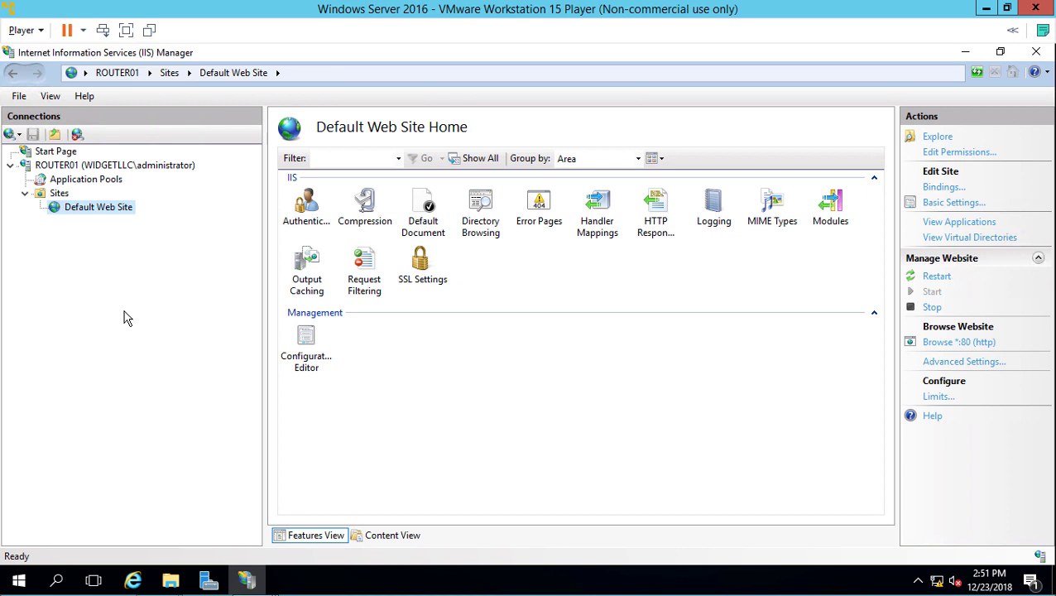
Step: Add virtual directory alias 'intranet' under Default Web Site, with a new C:\intranet folder as its path
right_click(108, 211)
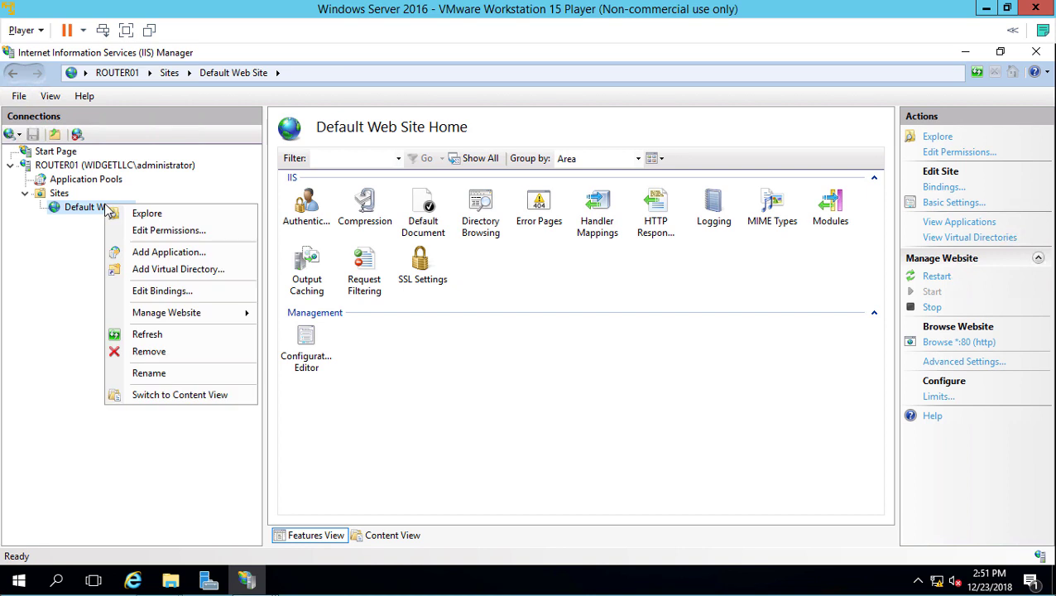
left_click(155, 270)
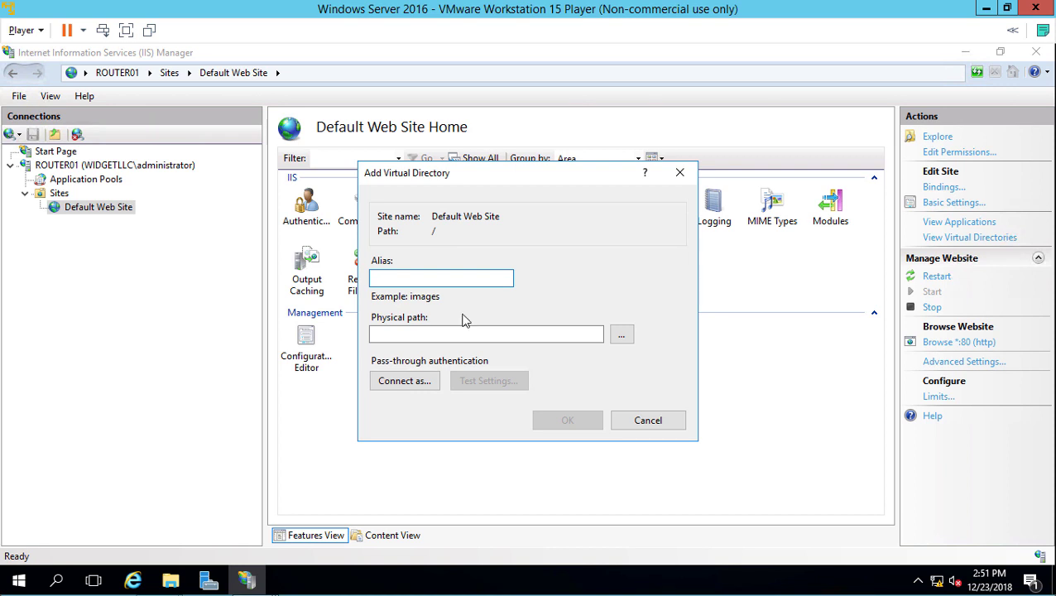
type("intranet")
left_click(621, 335)
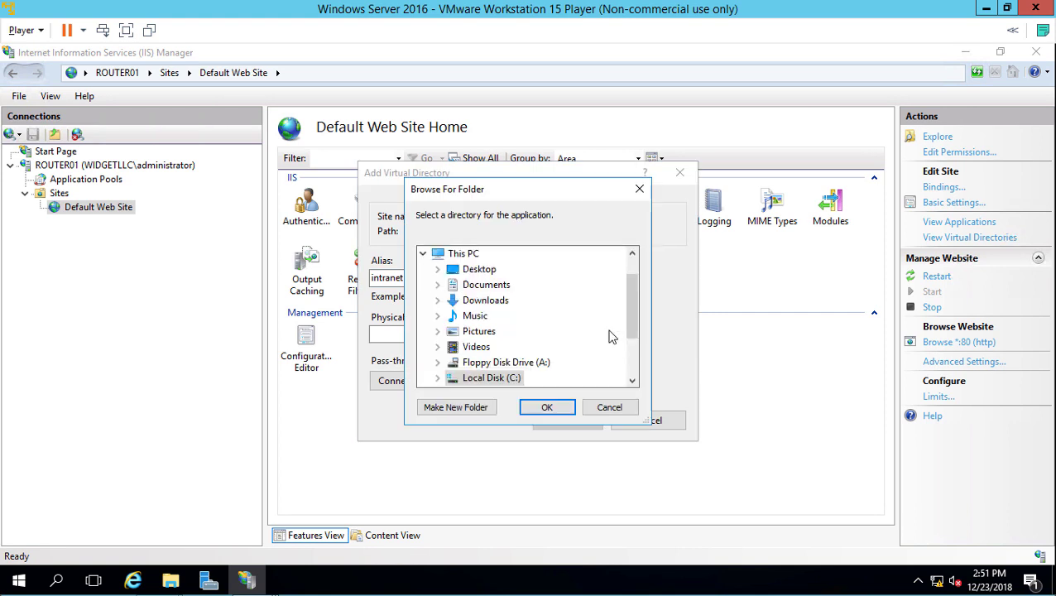
double_click(514, 378)
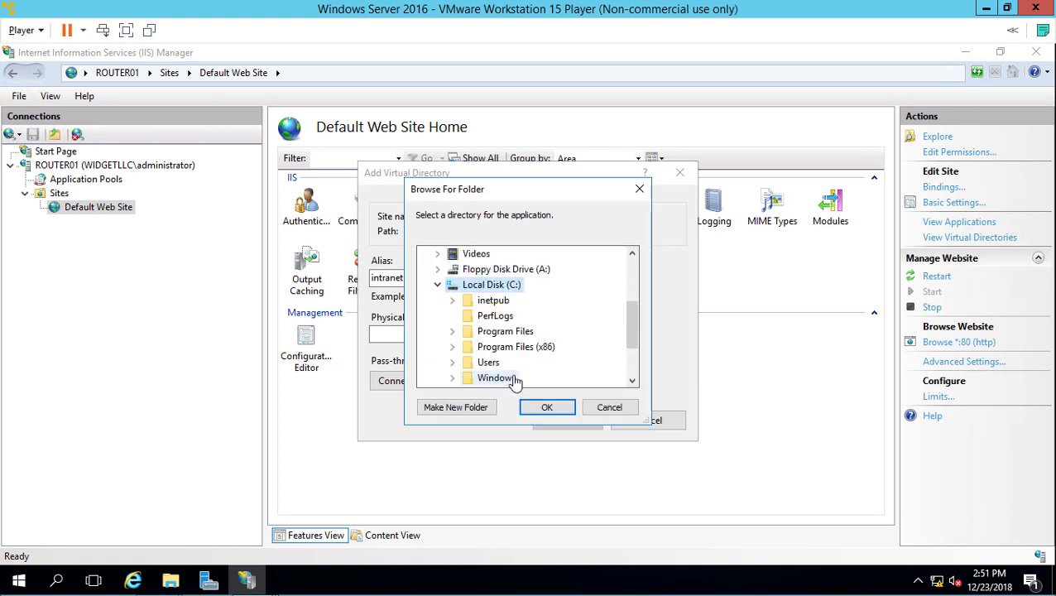
left_click(466, 408)
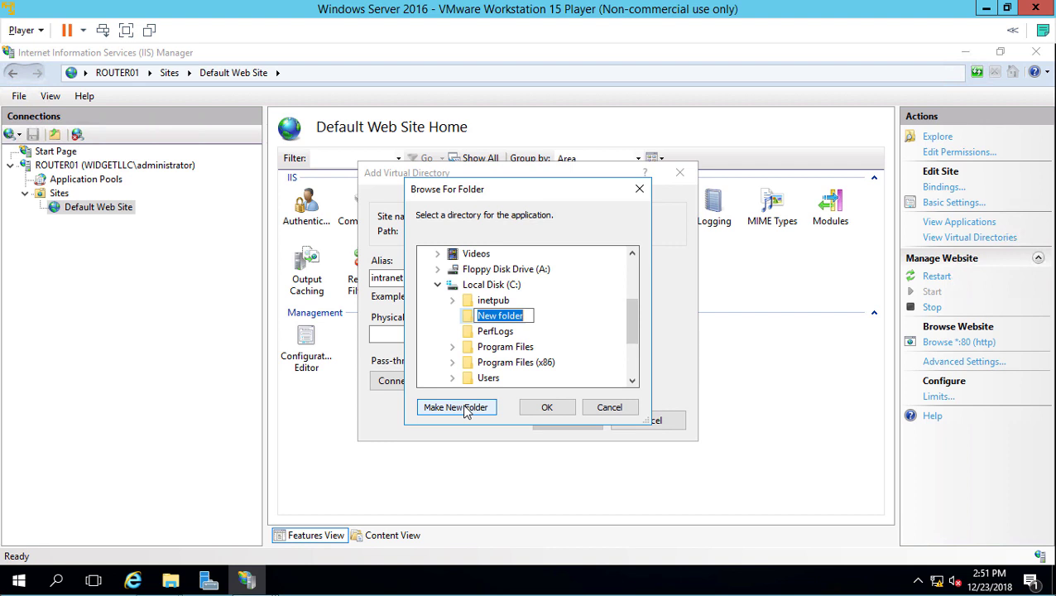
type("intranet")
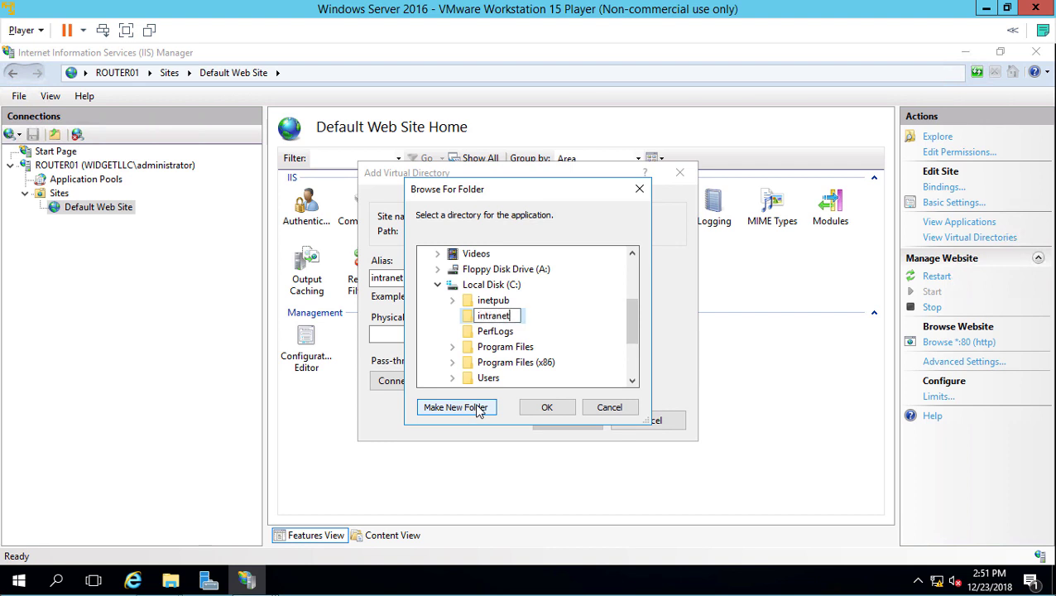
key("Return")
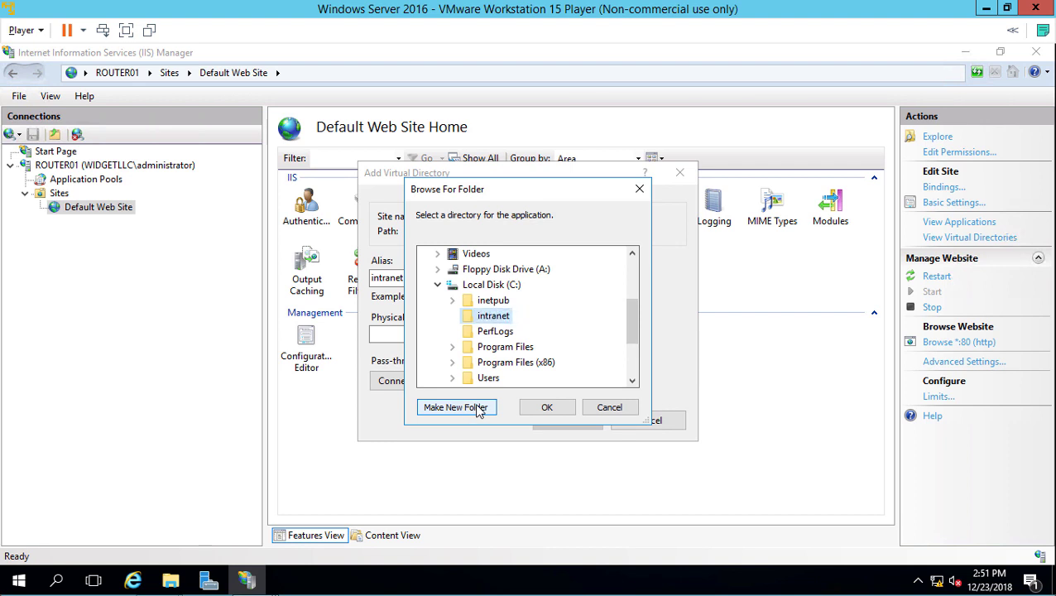
left_click(546, 408)
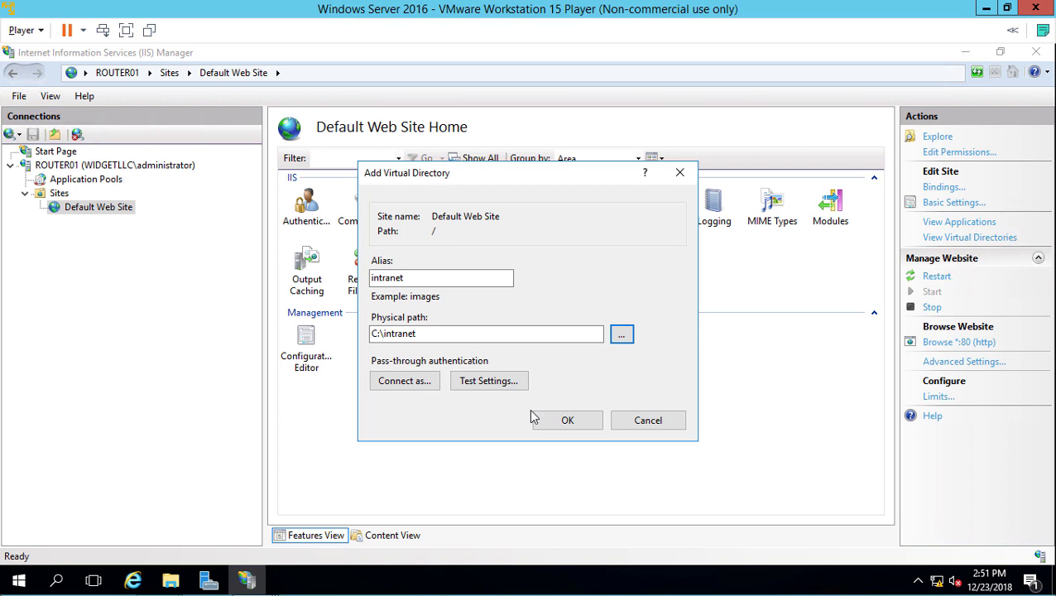
Step: Test the physical path settings, review the Authorization warning, and create the intranet virtual directory
left_click(486, 383)
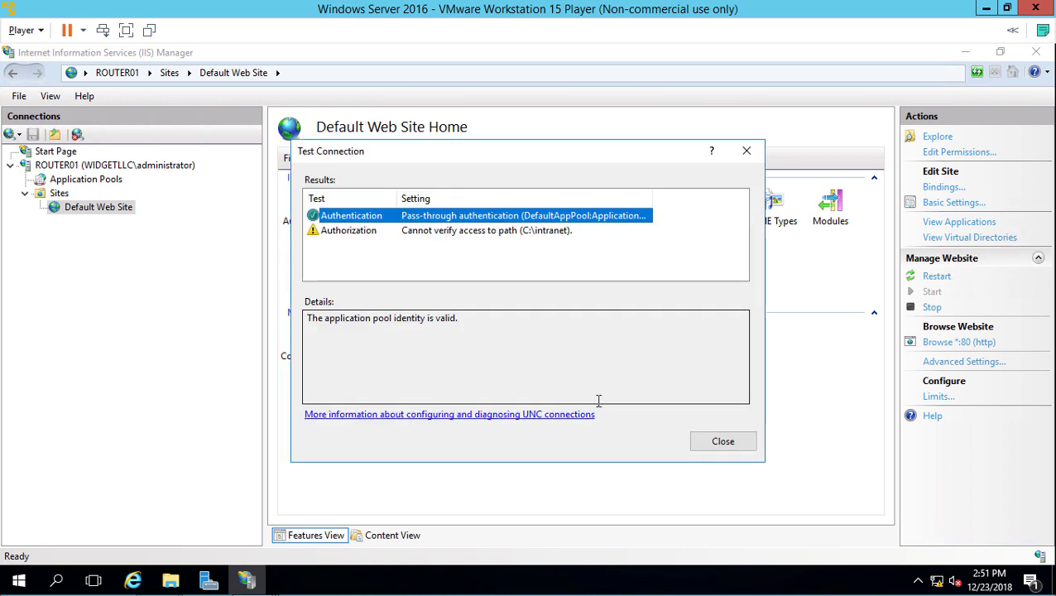
left_click(536, 230)
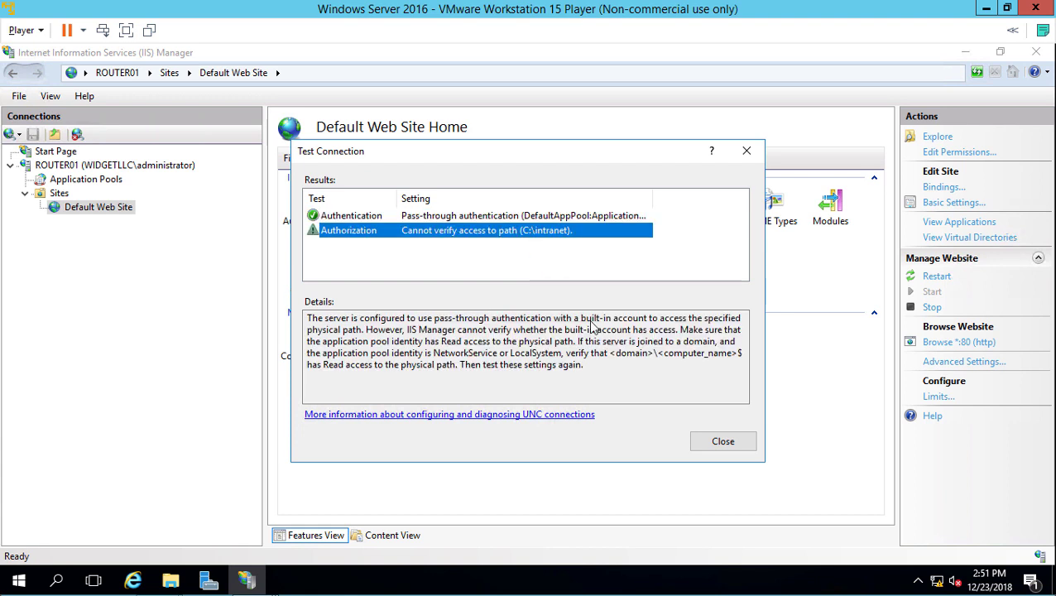
left_click(699, 443)
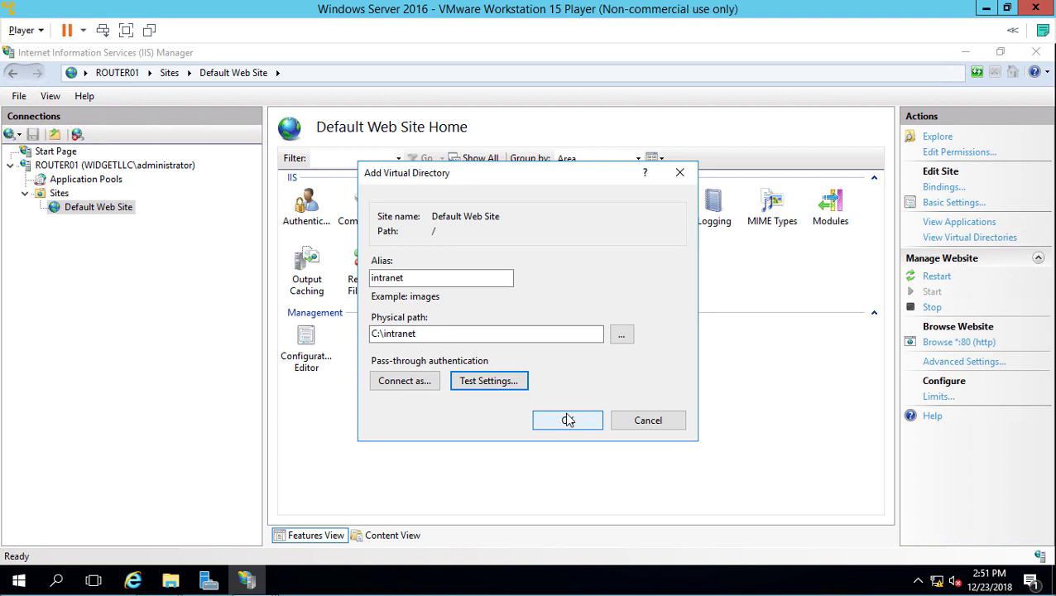
left_click(568, 421)
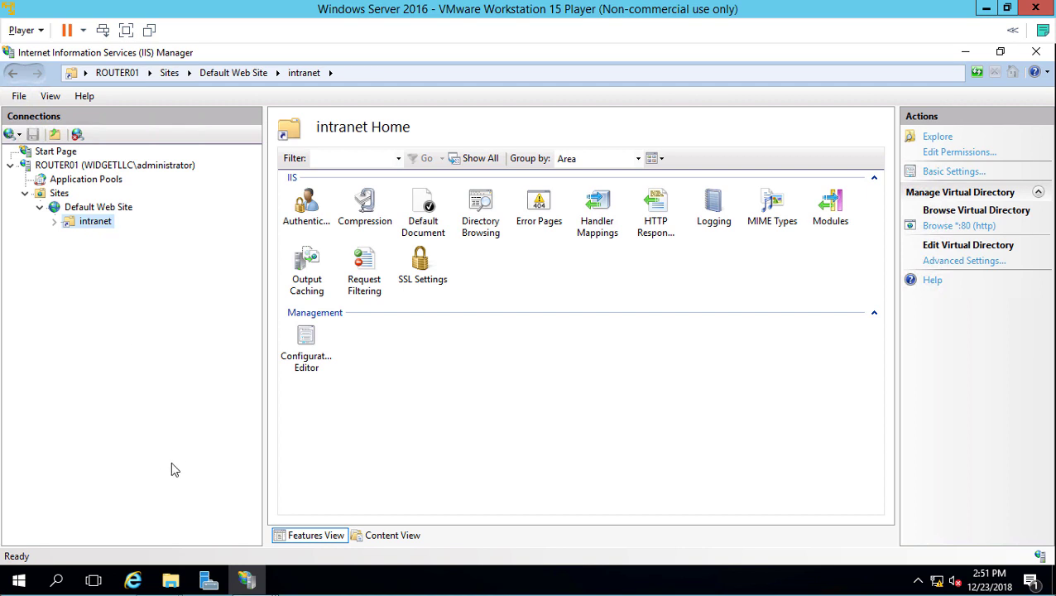
Step: Open the C:\intranet folder in File Explorer via This PC and Local Disk (C:)
left_click(170, 579)
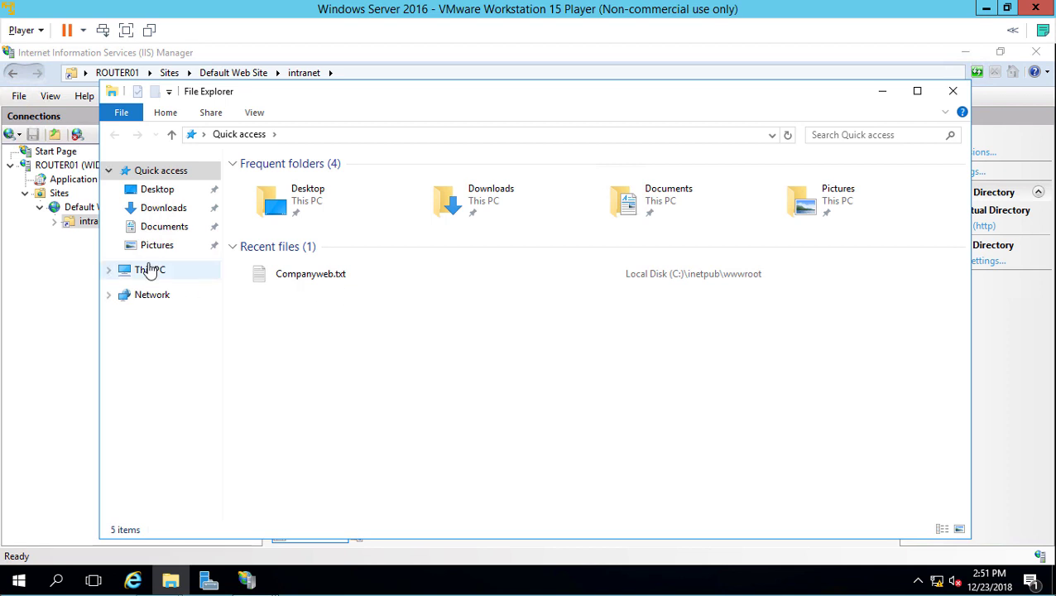
left_click(150, 272)
double_click(528, 314)
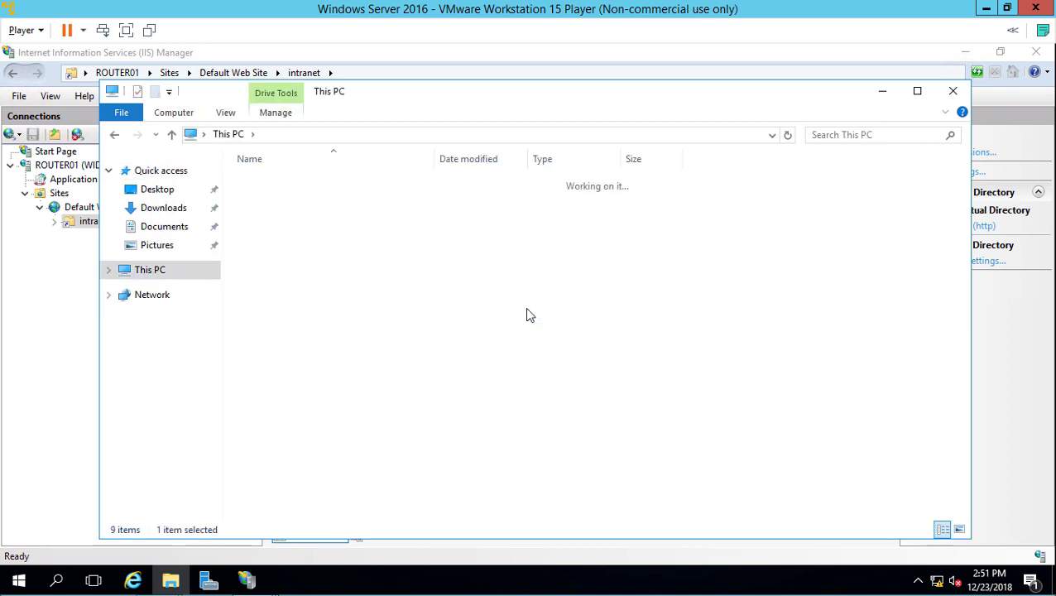
double_click(279, 202)
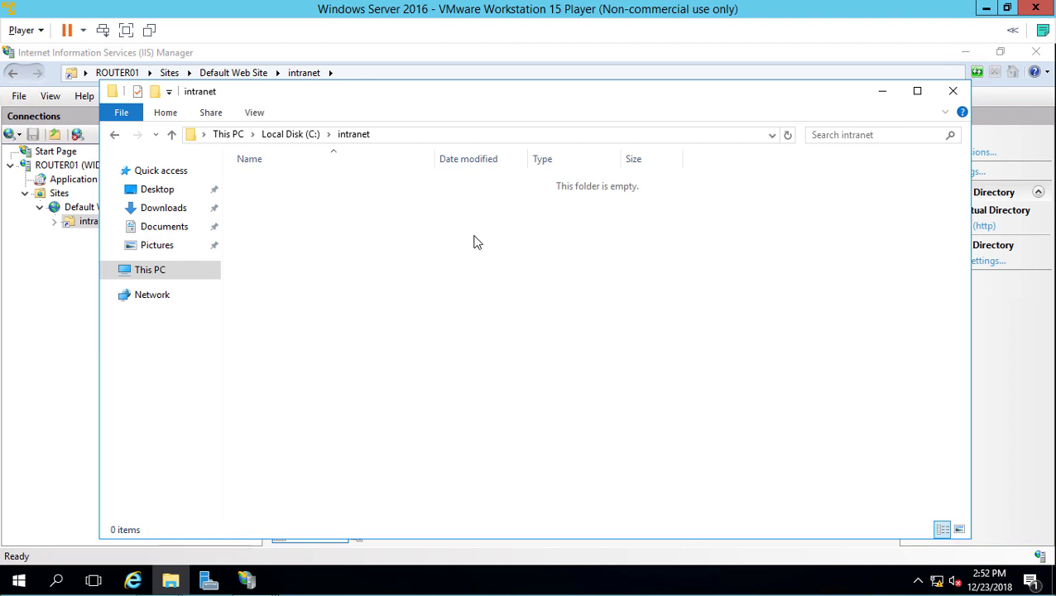
Step: Create a new text document in the folder named intranet.txt
right_click(470, 217)
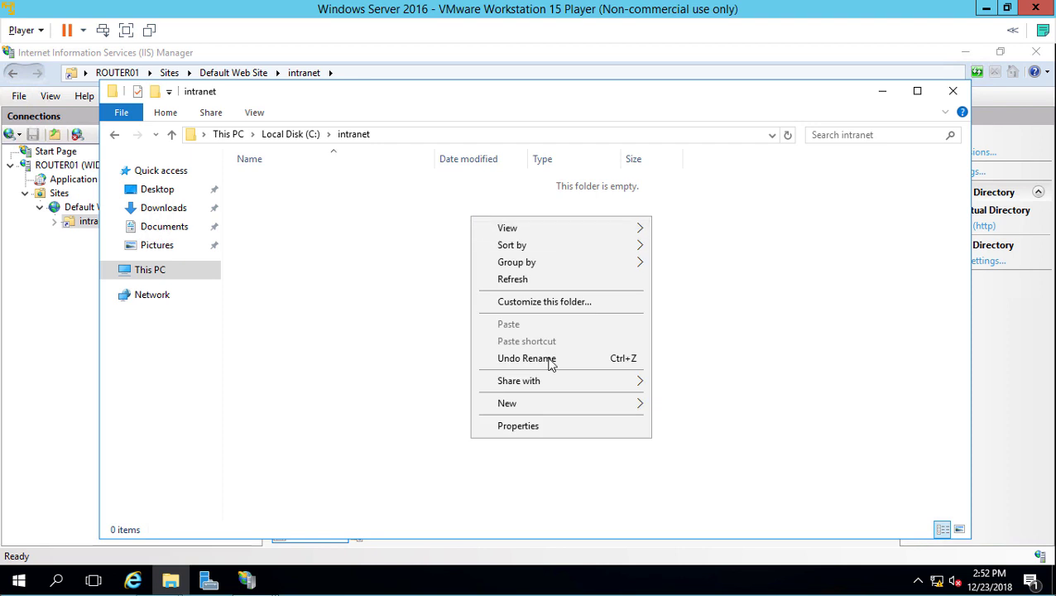
mouse_move(559, 406)
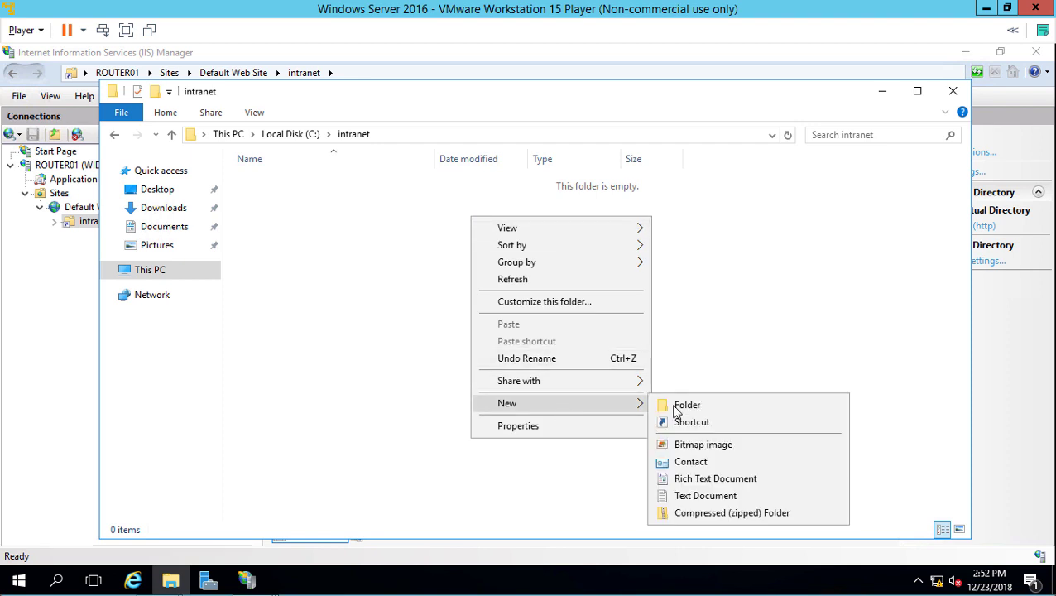
left_click(706, 496)
type("intranet")
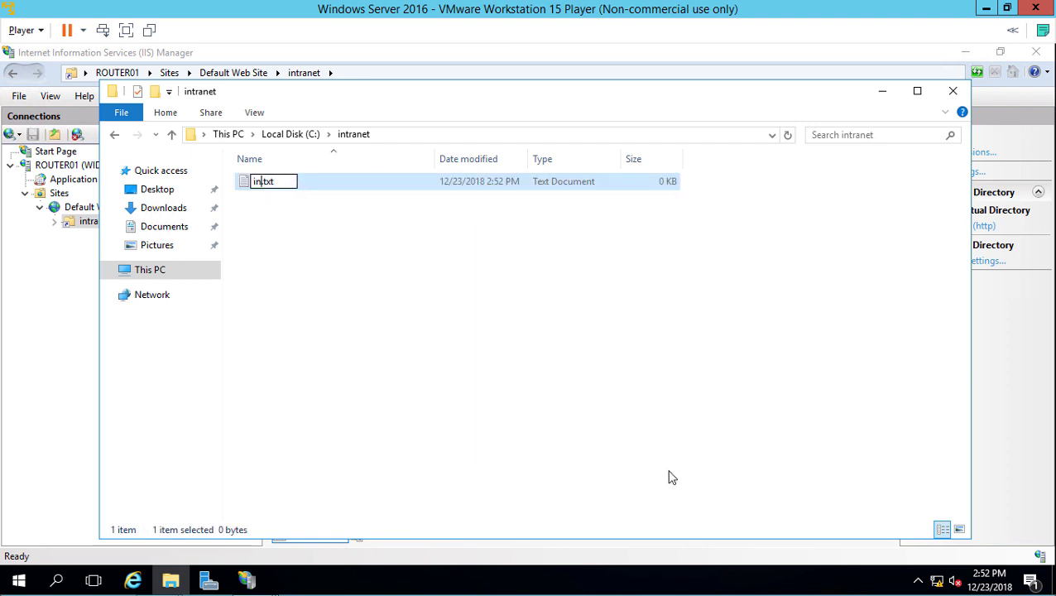
type(".txt")
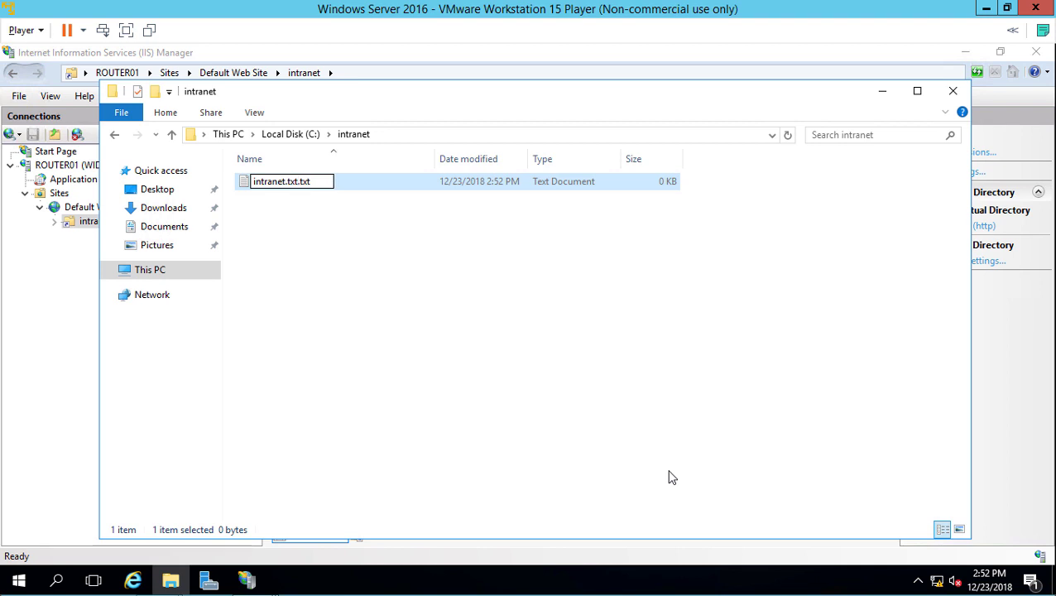
key("BackSpace")
key("BackSpace")
key("BackSpace")
key("BackSpace")
key("Return")
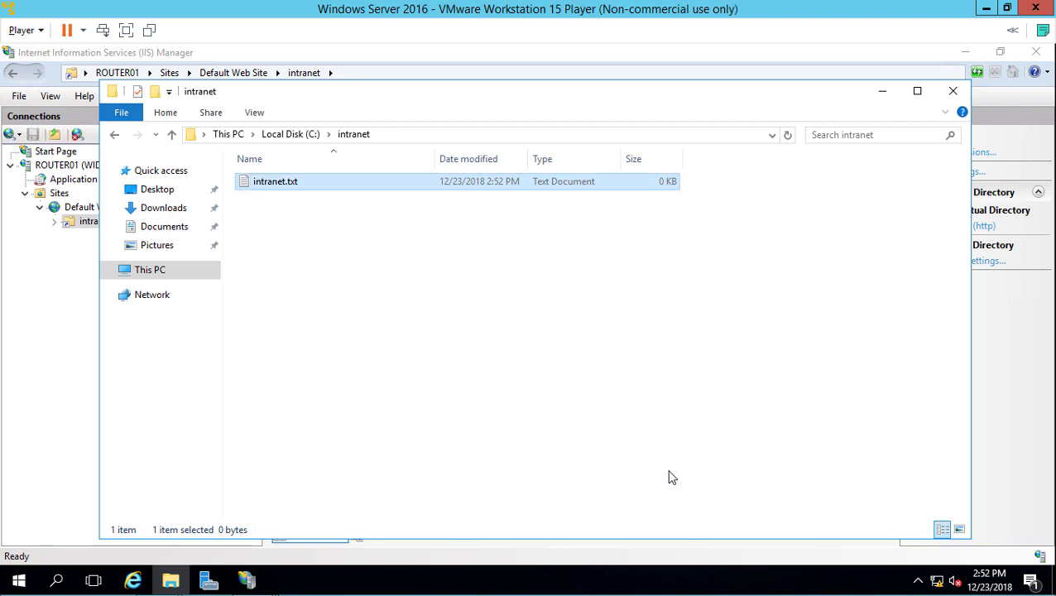
Step: Write 'Welcome to our internal site' into intranet.txt and save it on closing Notepad
key("Return")
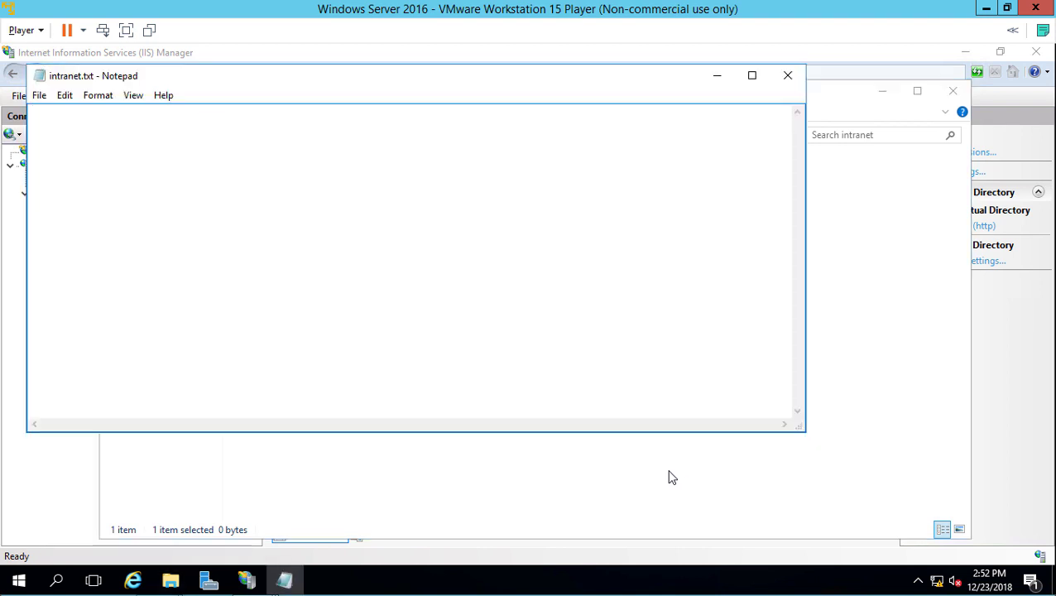
type("Welcome to our internal")
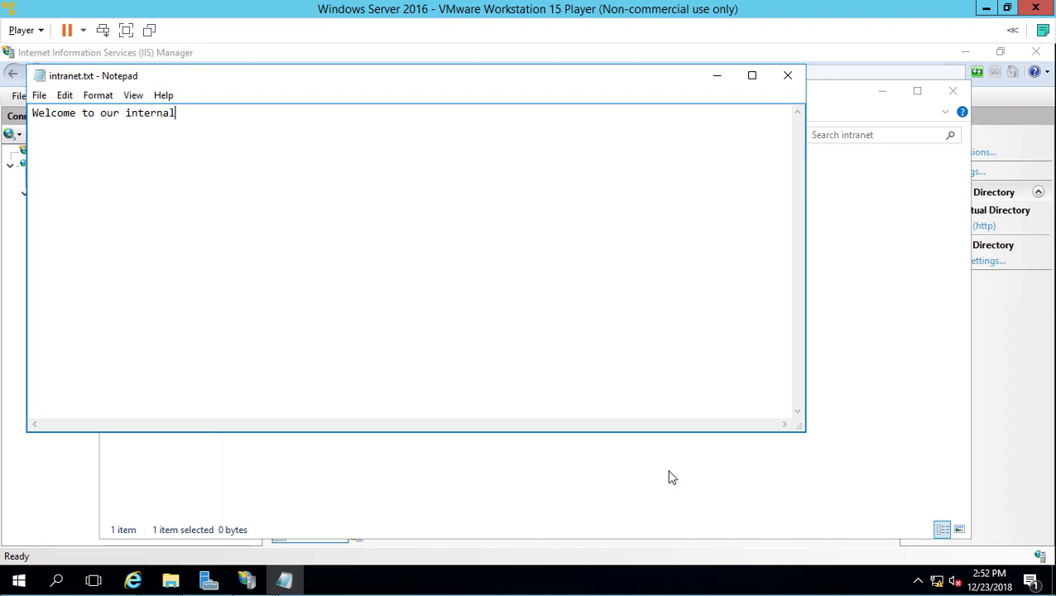
type(" site")
left_click(788, 76)
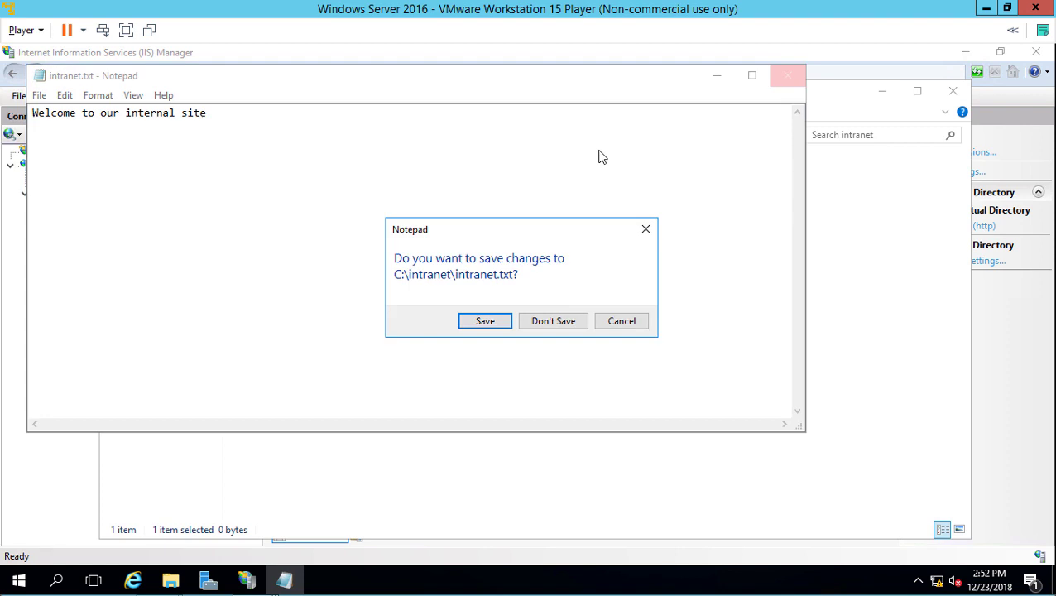
left_click(486, 320)
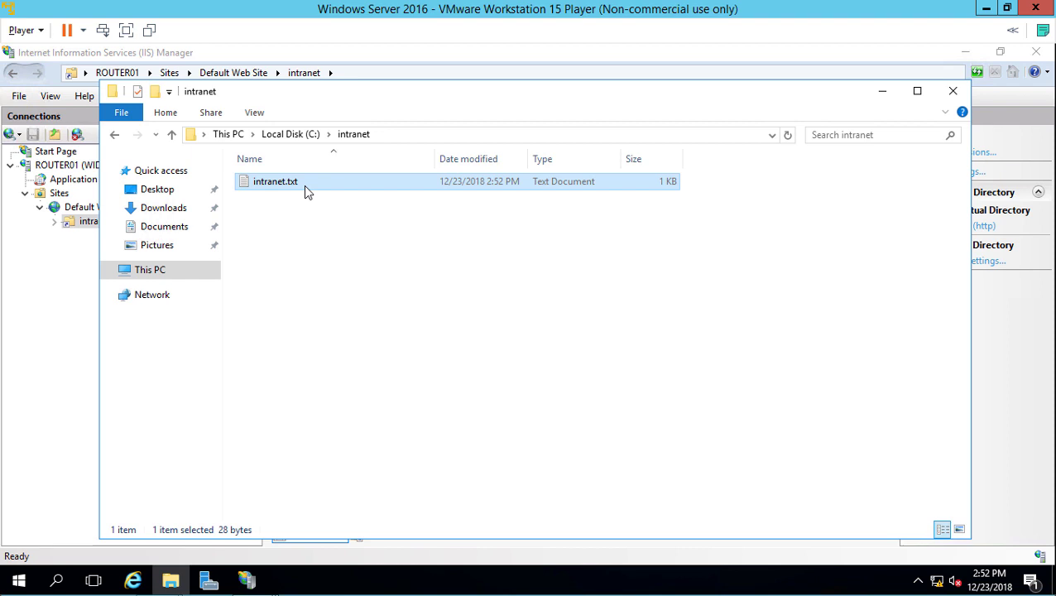
Step: Glance at the folder's view settings, then minimize File Explorer to reveal IIS Manager
left_click(256, 114)
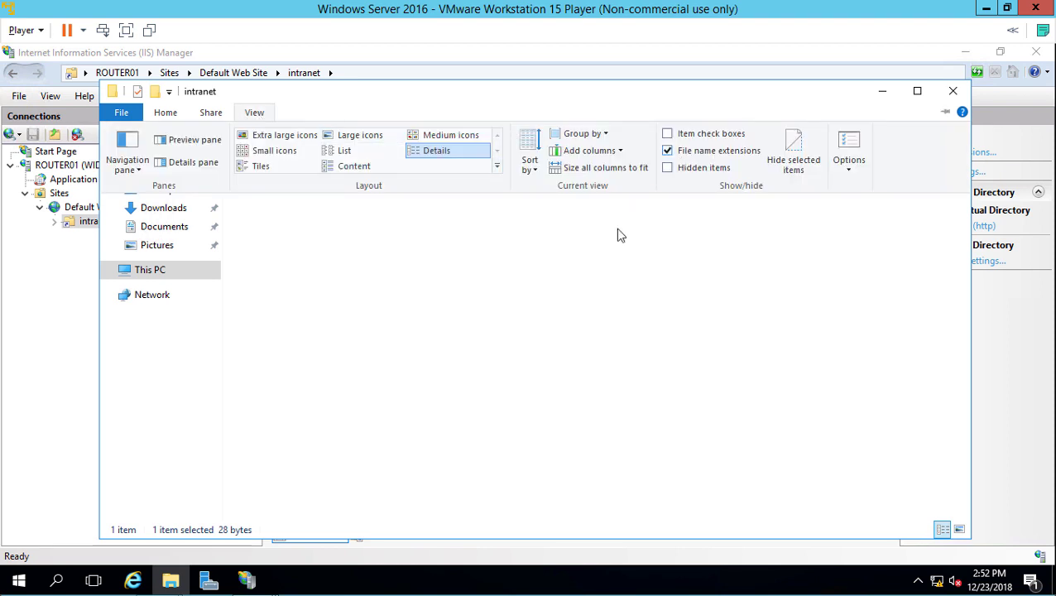
left_click(476, 300)
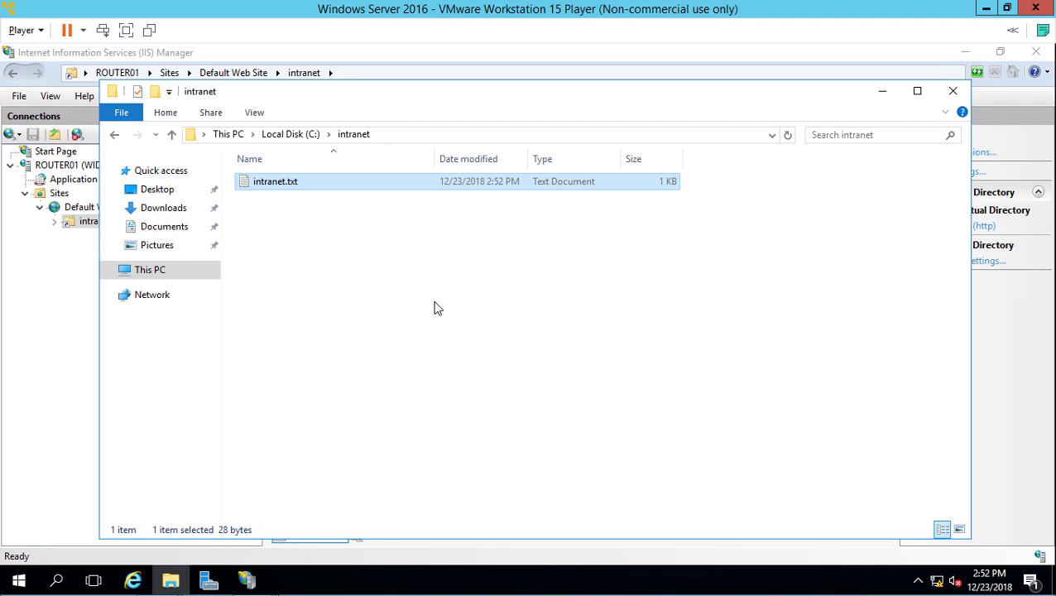
left_click(882, 92)
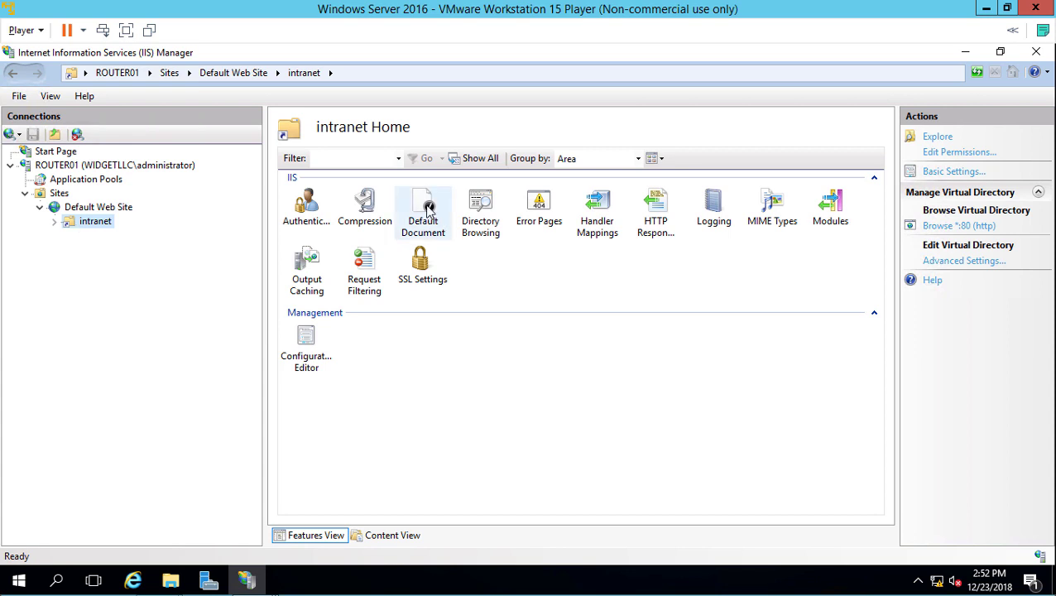
Step: Add intranet.txt as a default document for the intranet virtual directory
left_click(429, 208)
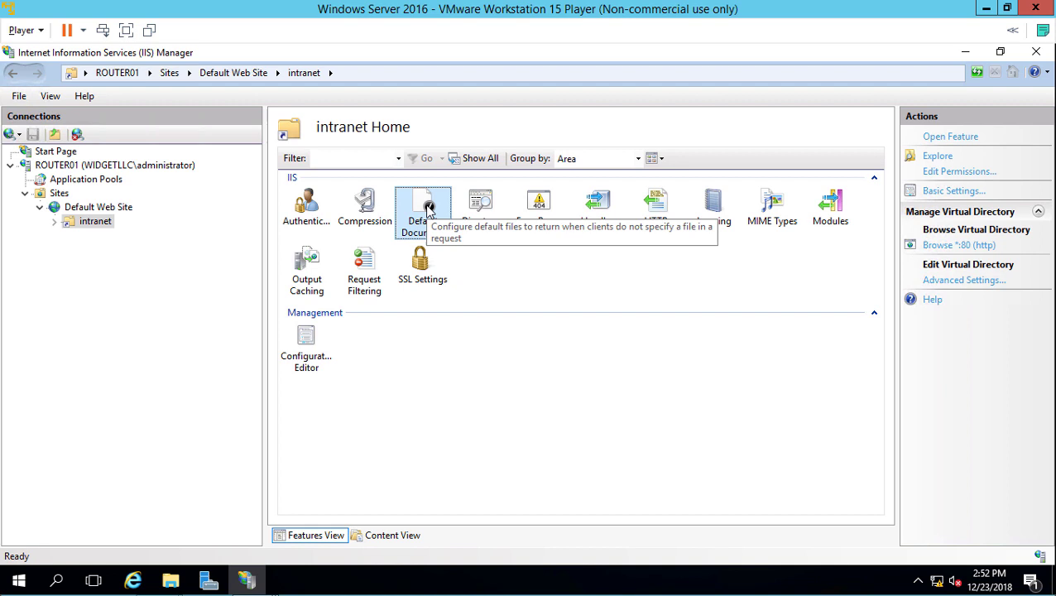
double_click(429, 209)
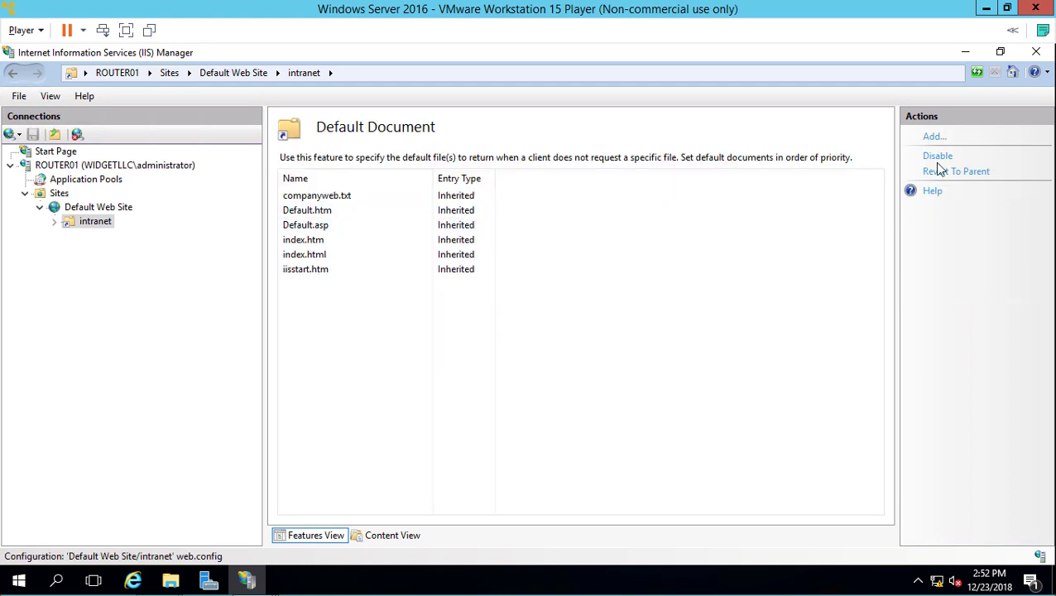
left_click(933, 137)
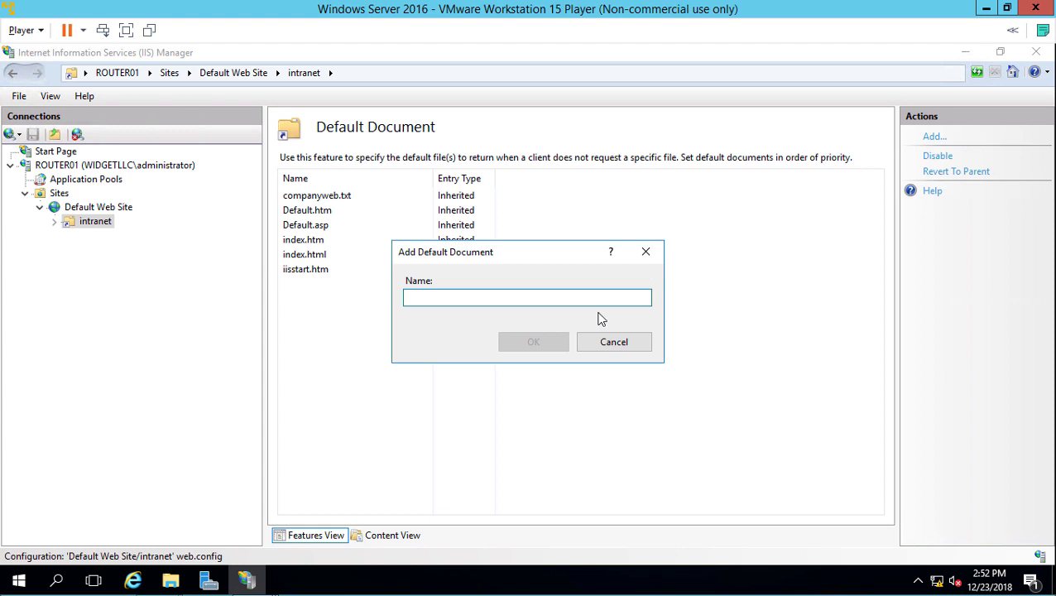
type("int")
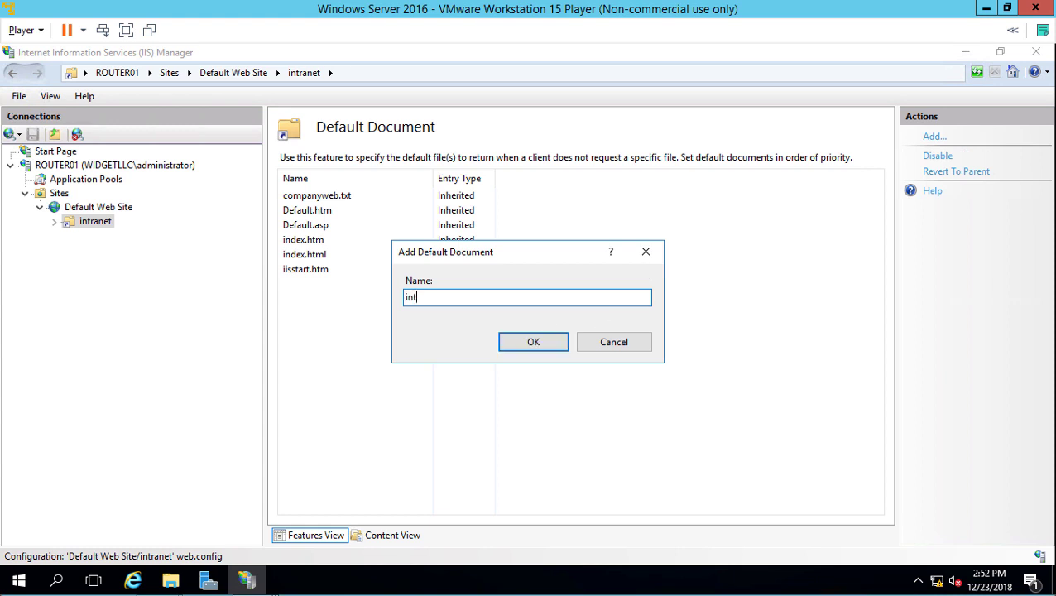
type("ranet.txt")
left_click(535, 347)
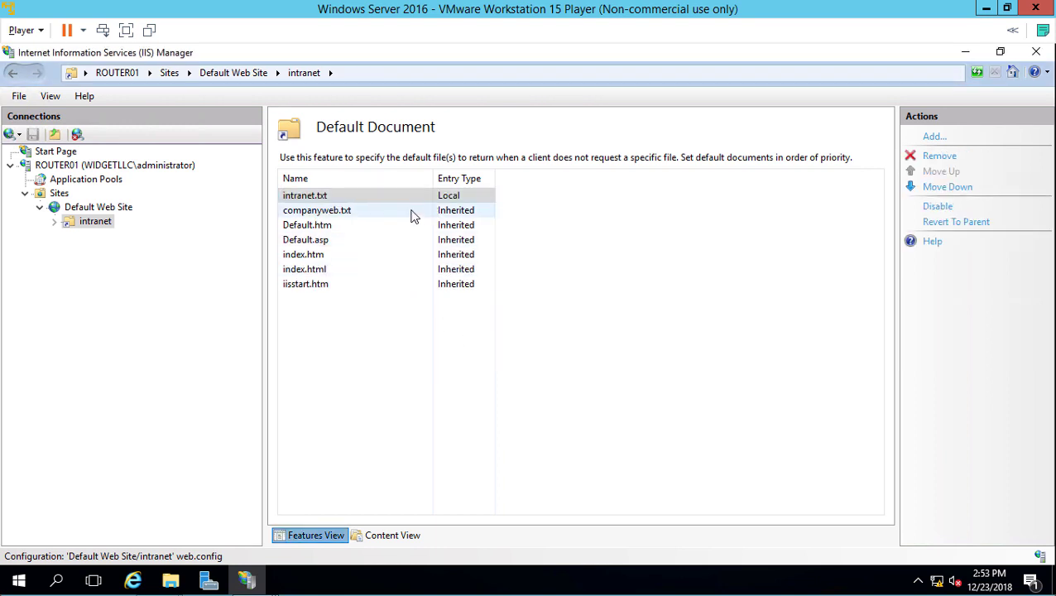
Step: Compare against Default Web Site's default document list, then reselect intranet
left_click(98, 209)
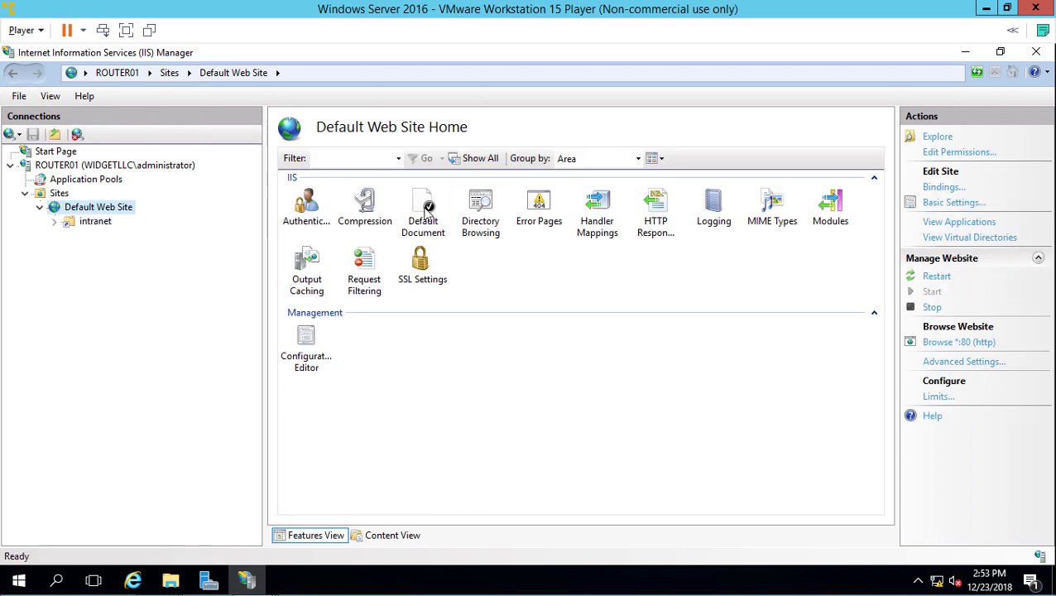
left_click(426, 209)
double_click(426, 208)
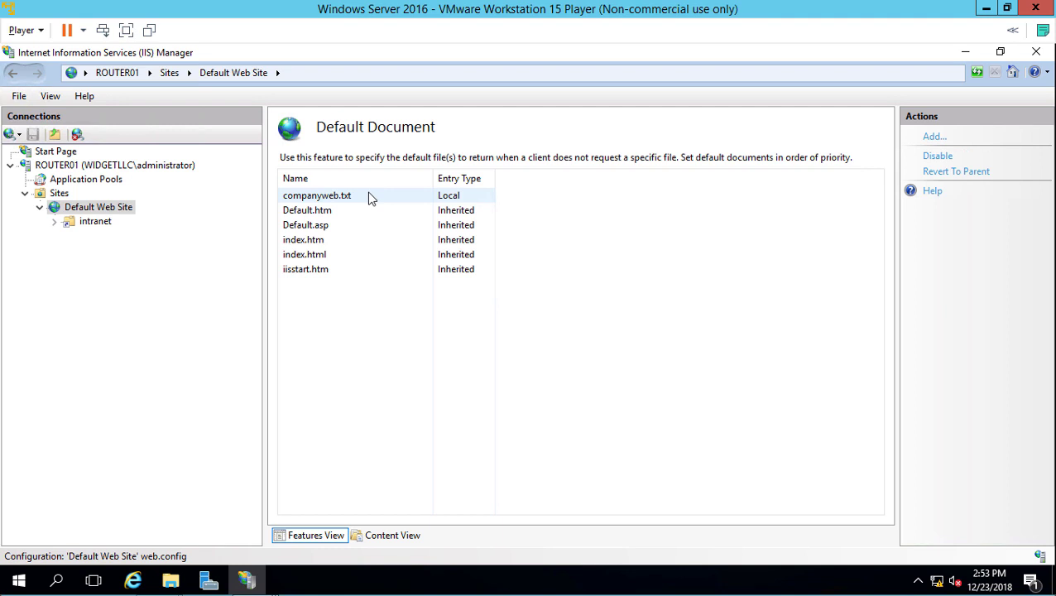
left_click(95, 221)
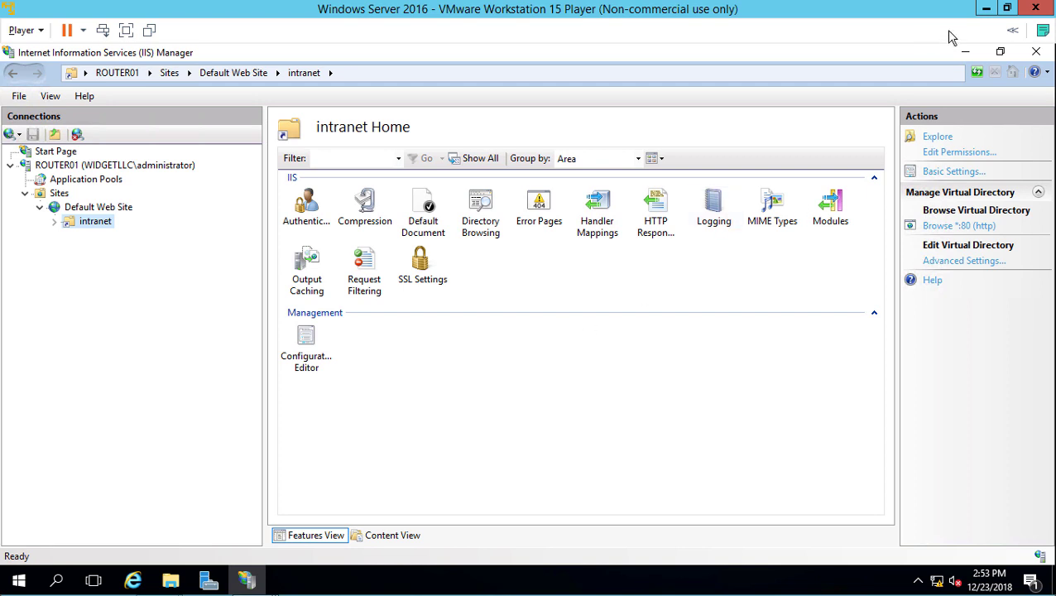
Step: On Client01, load widgetllc.com/intranet in Edge showing 'Welcome to our internal site', then minimize
left_click(985, 8)
mouse_move(247, 588)
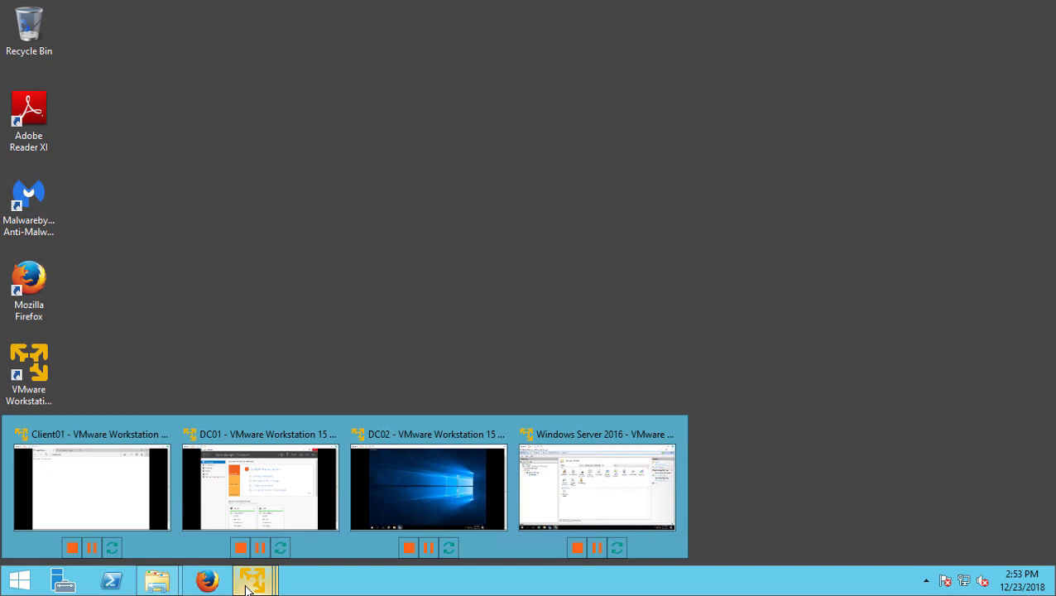
left_click(55, 487)
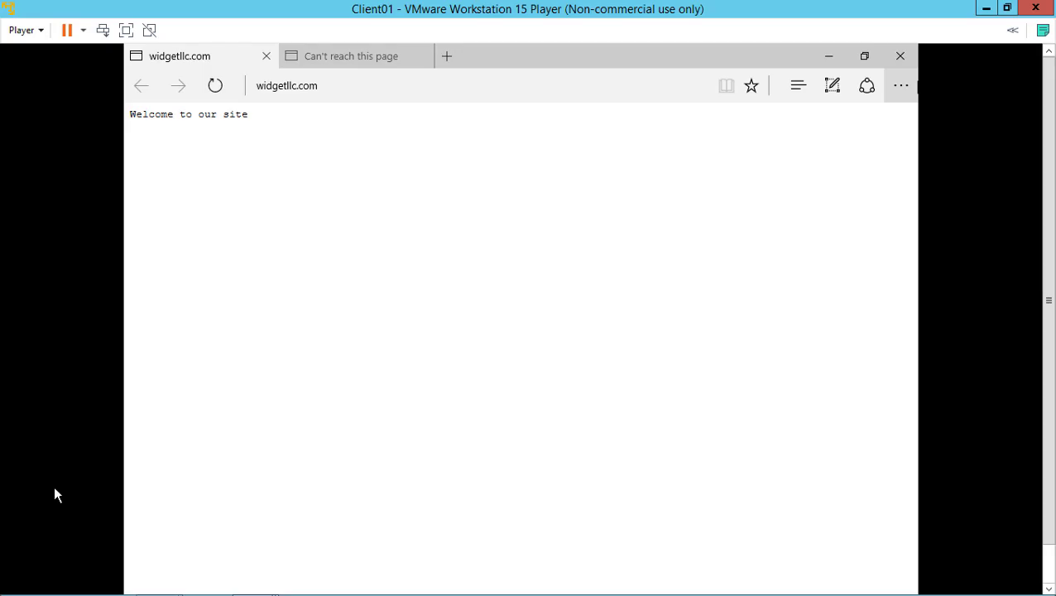
left_click(355, 77)
left_click(414, 89)
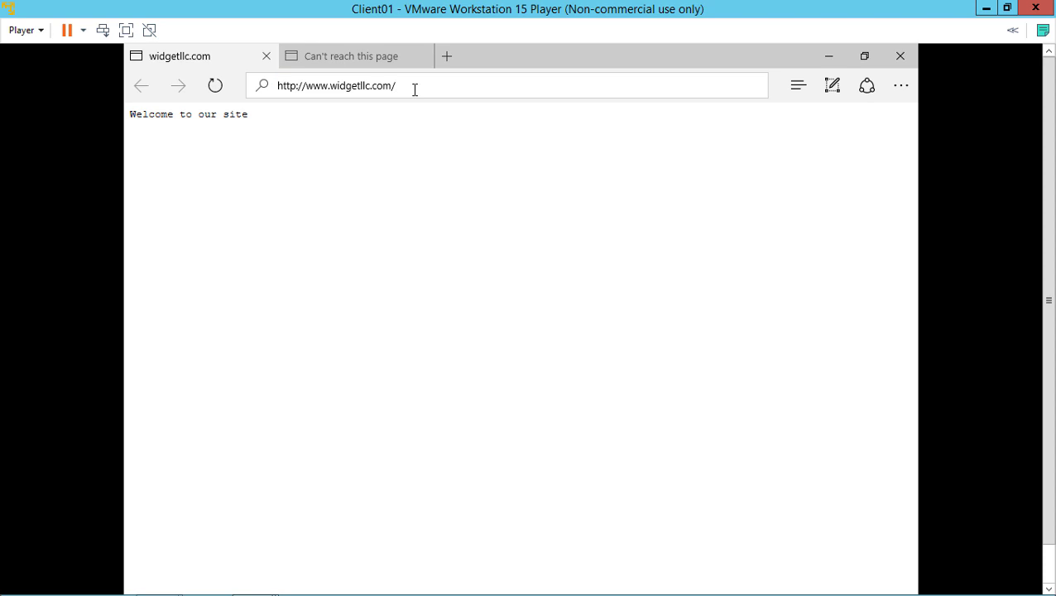
type("intranet")
key("Return")
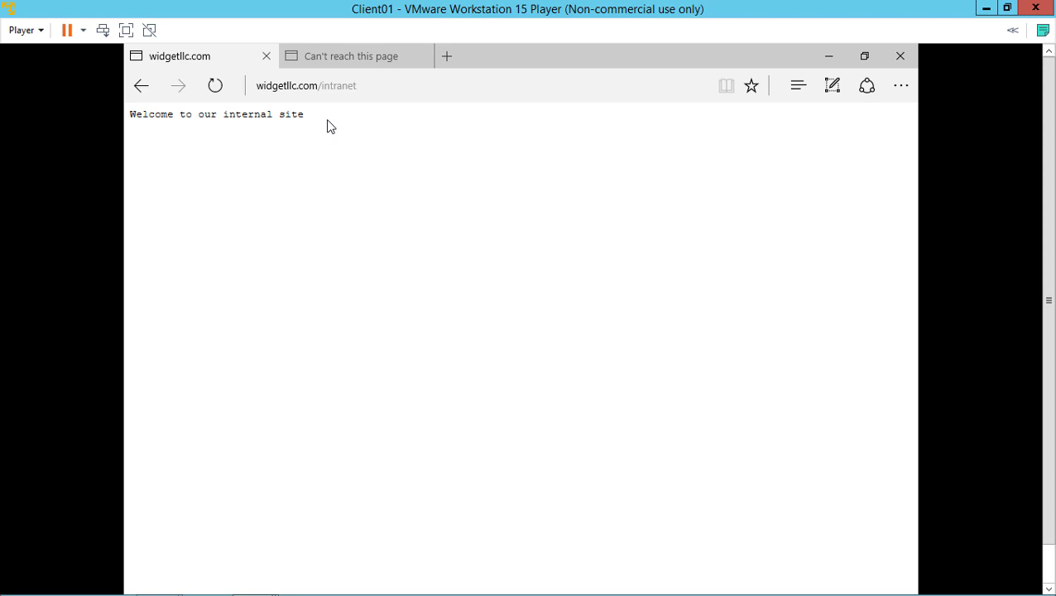
left_click(985, 10)
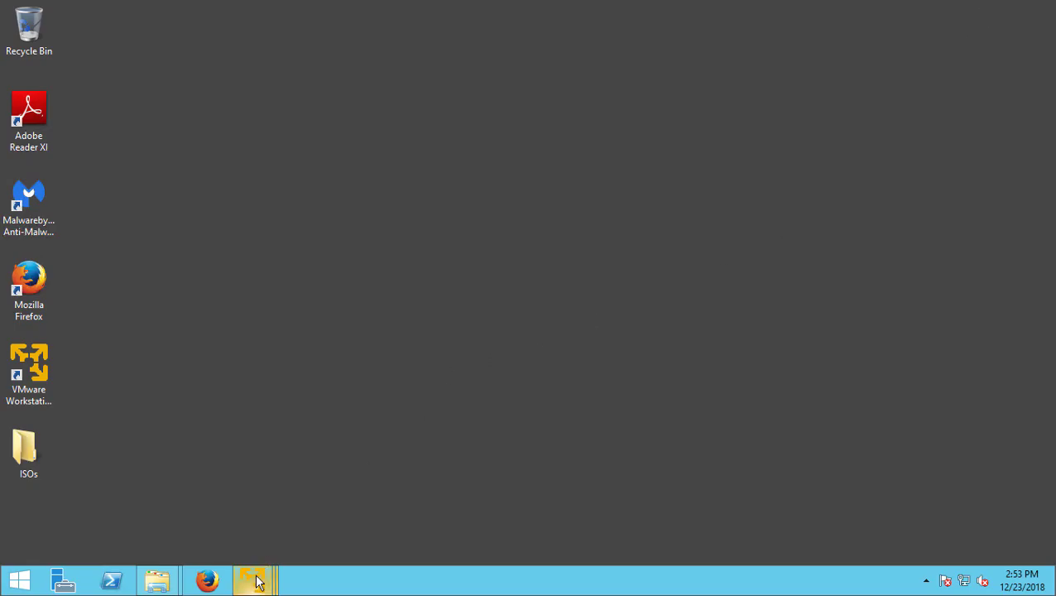
Step: Restore the Windows Server 2016 VM, with IIS Manager on the intranet directory's home page
mouse_move(256, 581)
left_click(596, 495)
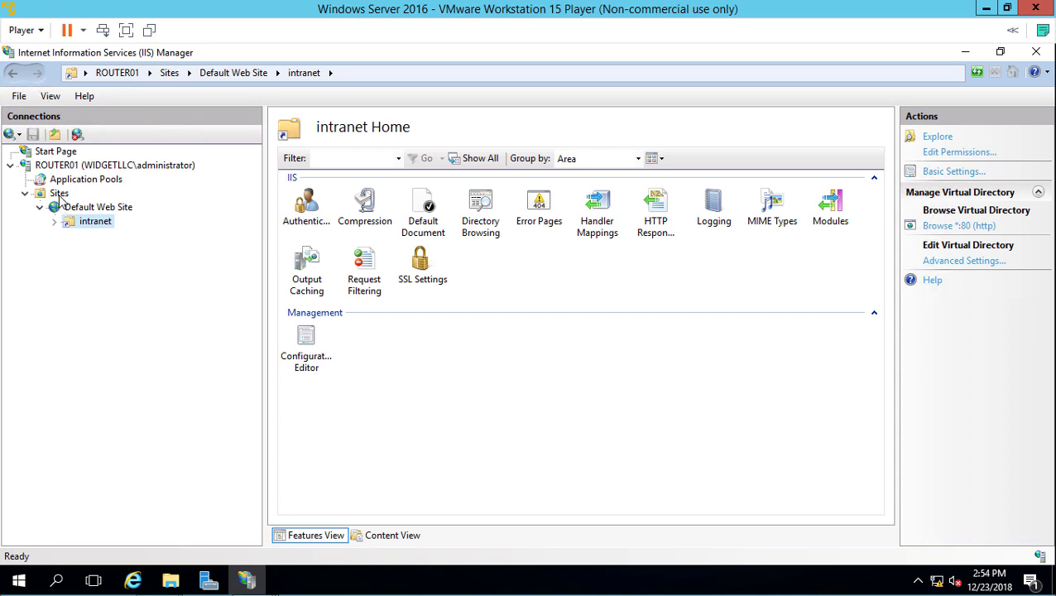
Step: Start a new website in IIS named Orders
right_click(59, 195)
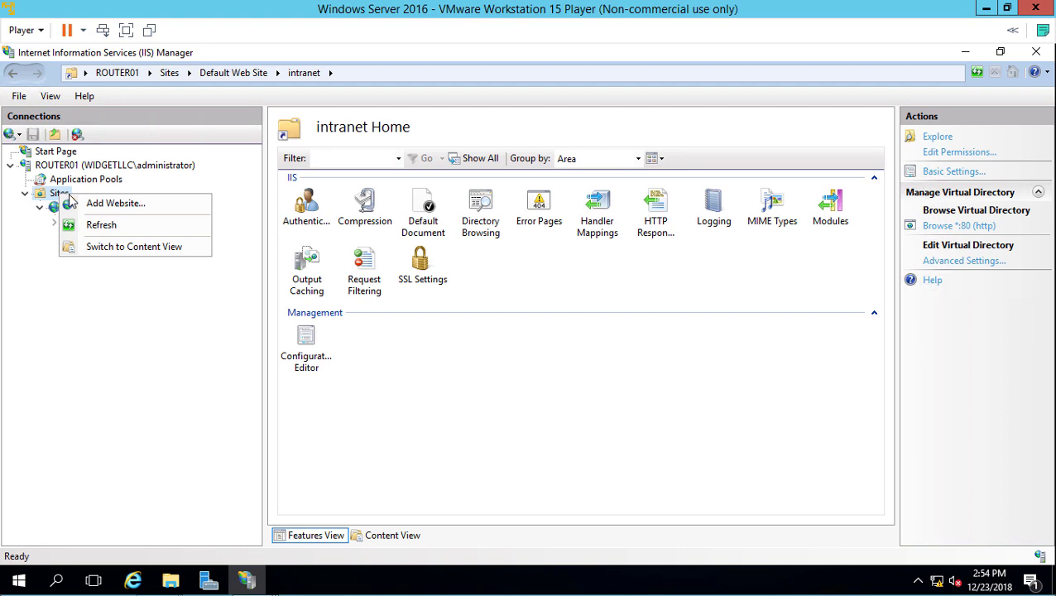
left_click(108, 204)
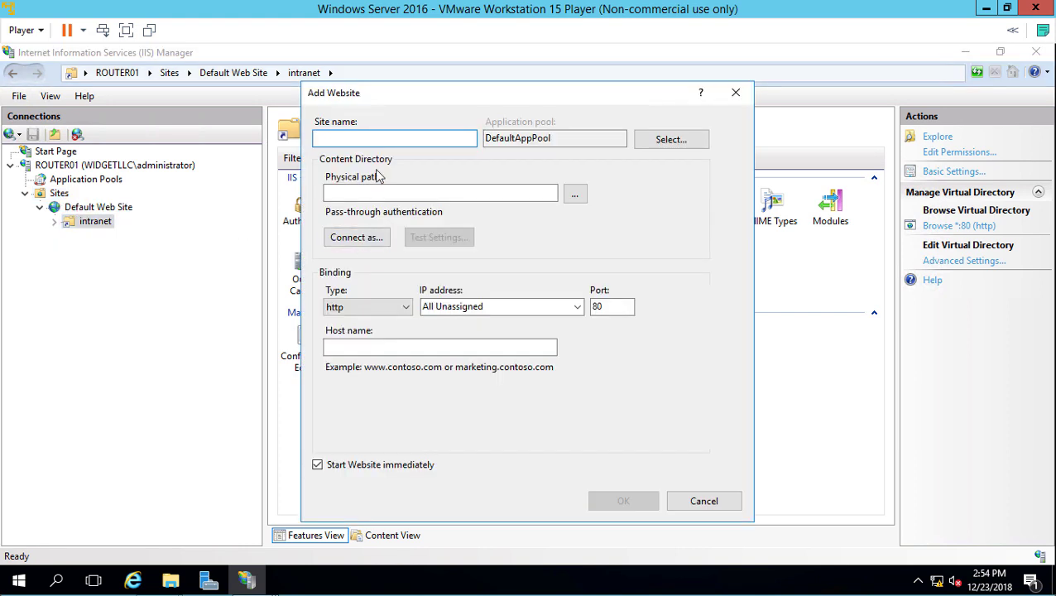
type("Orders")
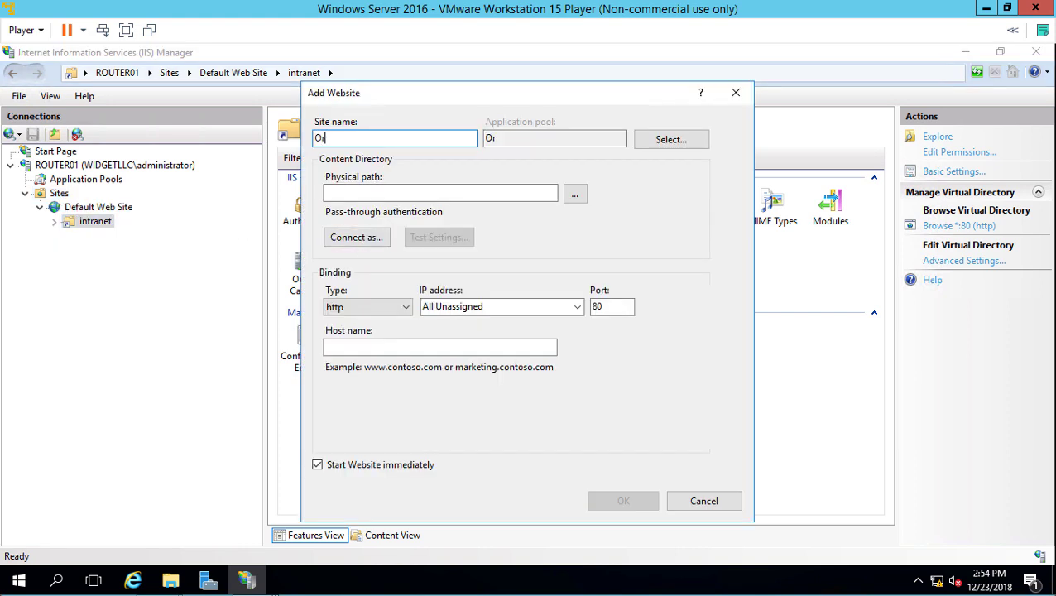
Step: Create a new folder C:\orders and use it as the site's physical path
left_click(574, 193)
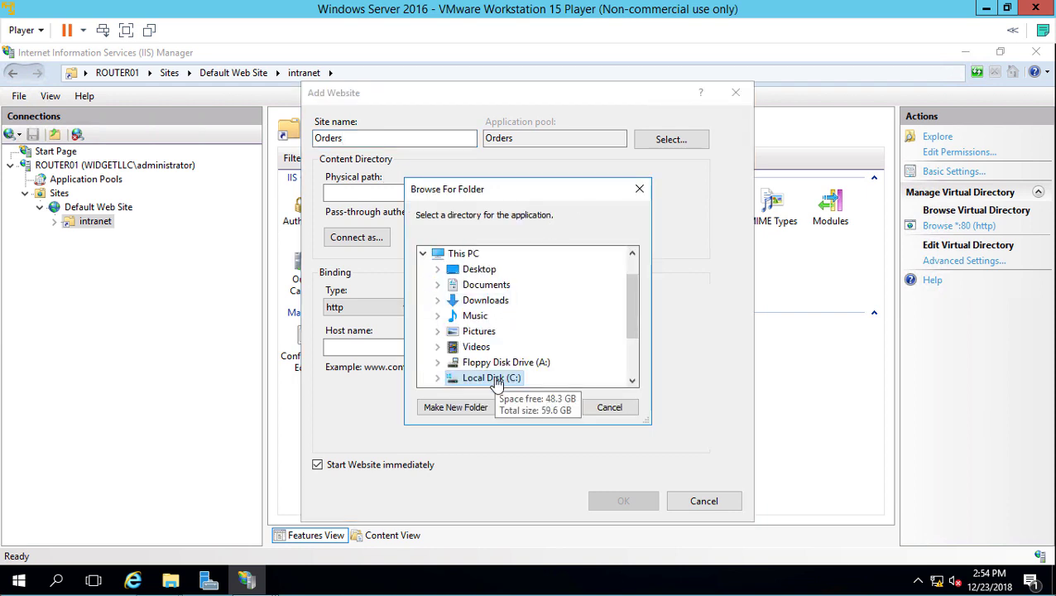
scroll(492, 378, "down", 2)
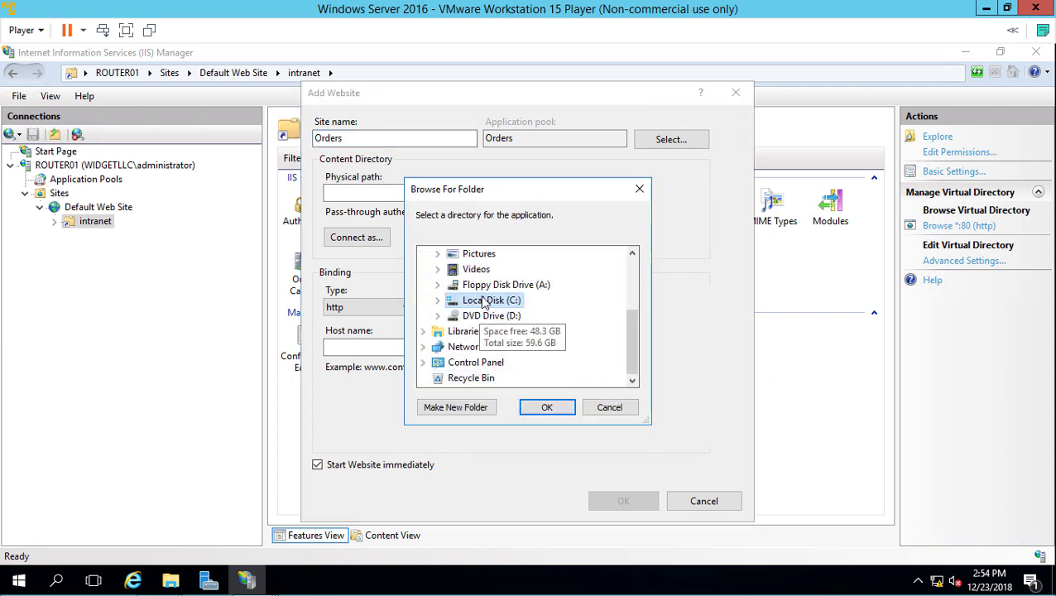
double_click(482, 302)
left_click(461, 411)
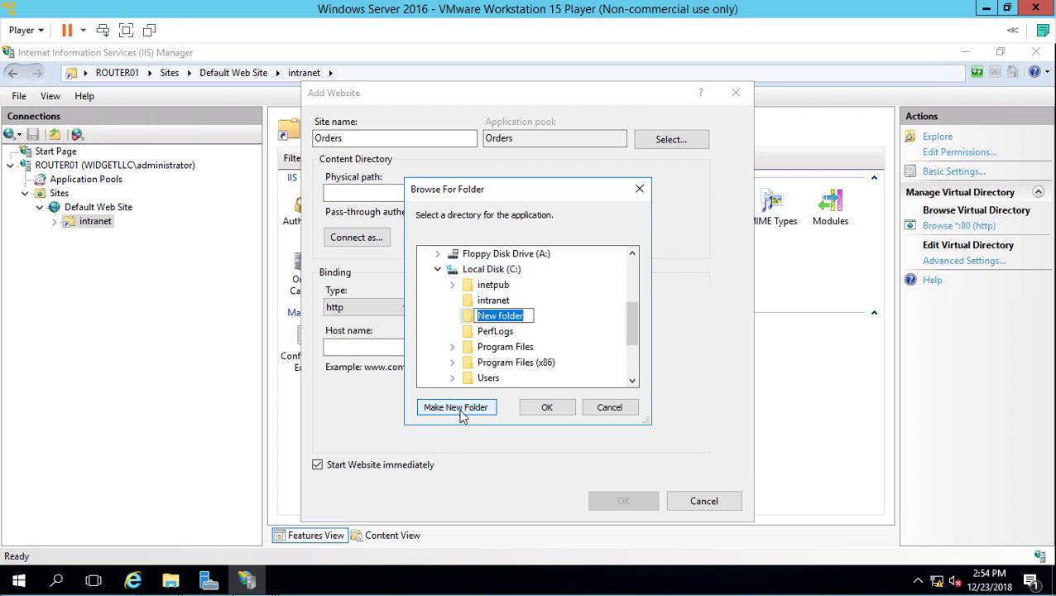
type("orders")
key("Return")
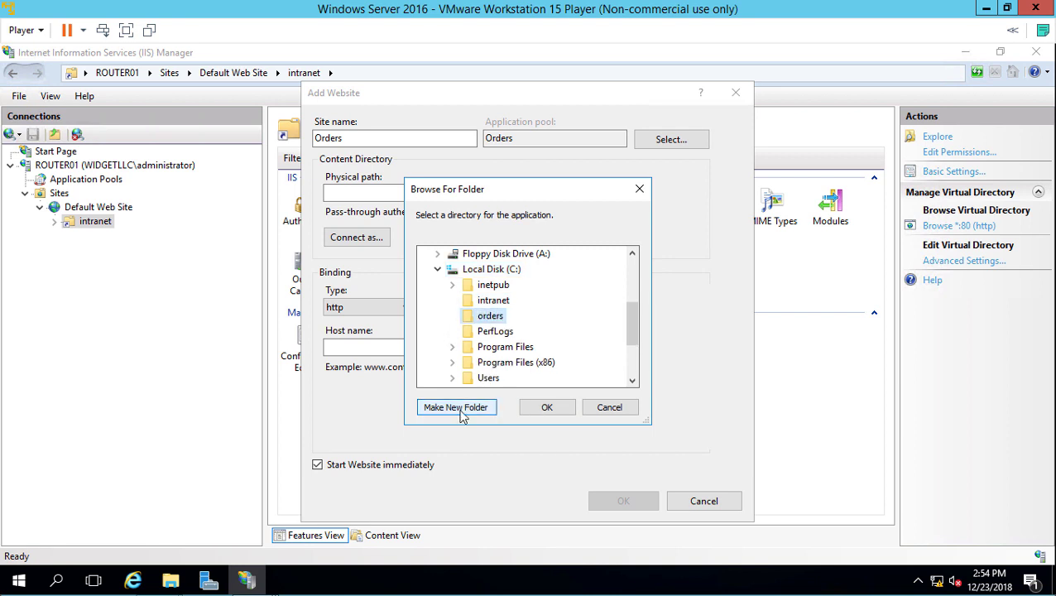
left_click(545, 408)
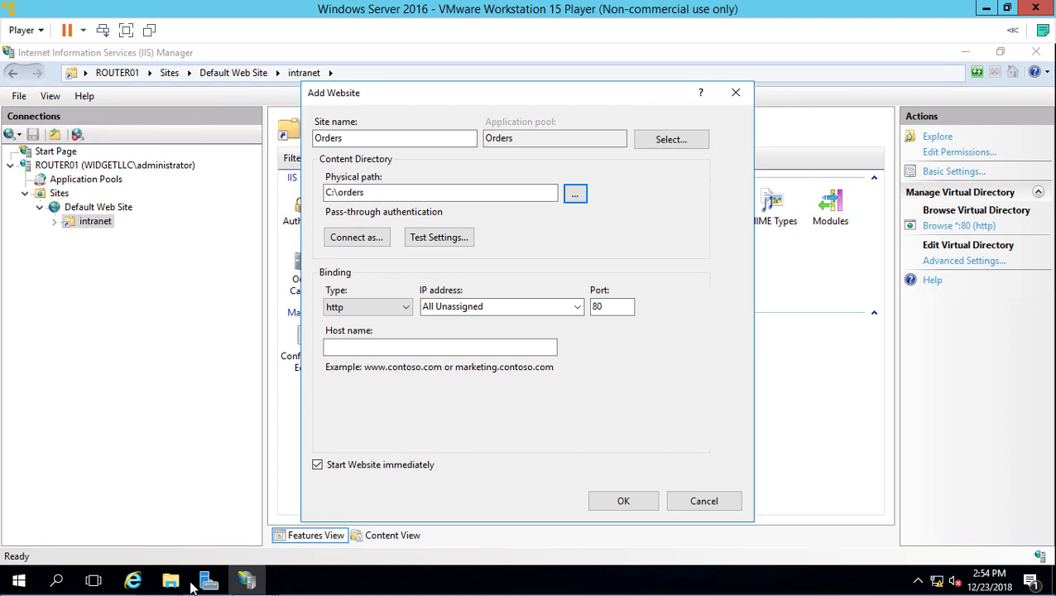
Step: Create a new text document named orders.txt in C:\orders
left_click(170, 581)
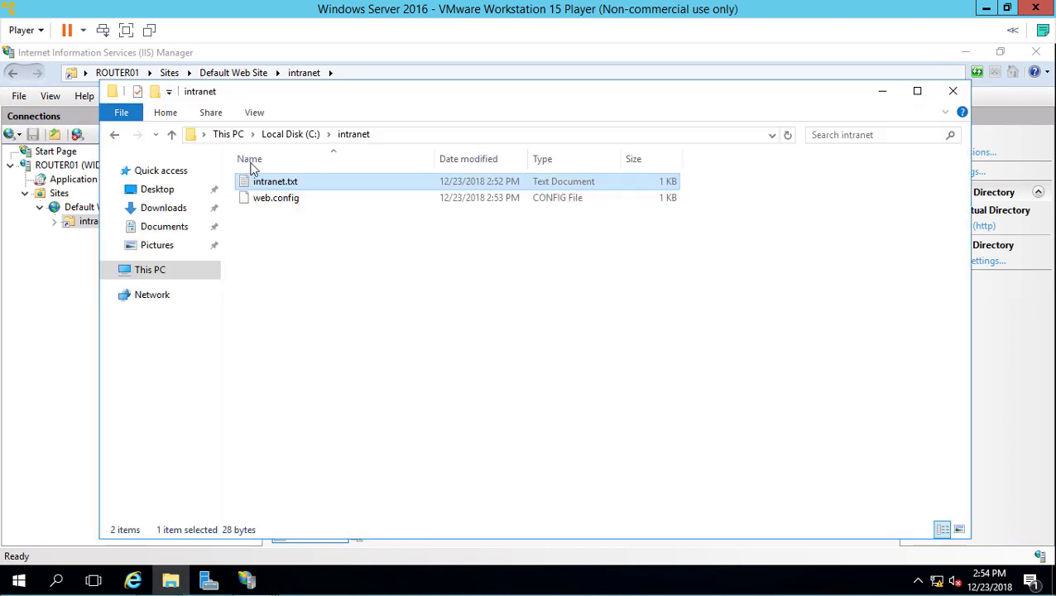
left_click(281, 135)
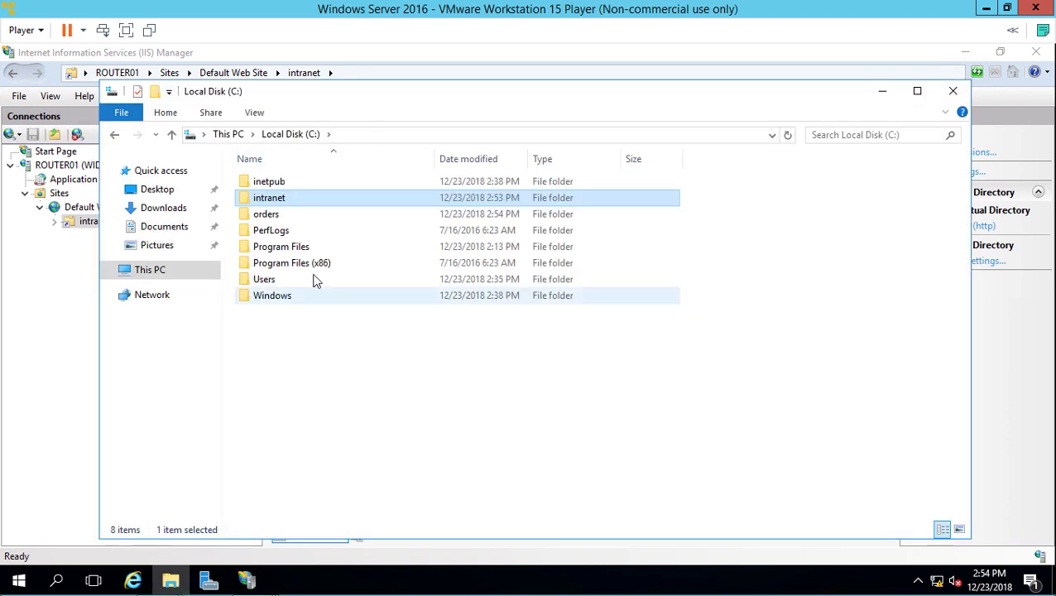
double_click(295, 213)
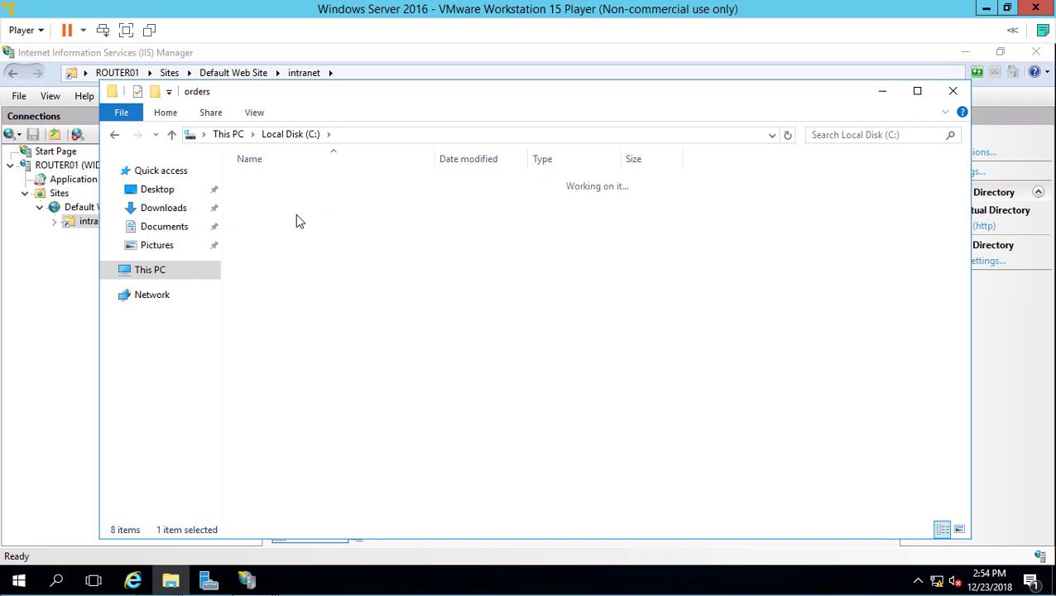
right_click(341, 244)
mouse_move(447, 431)
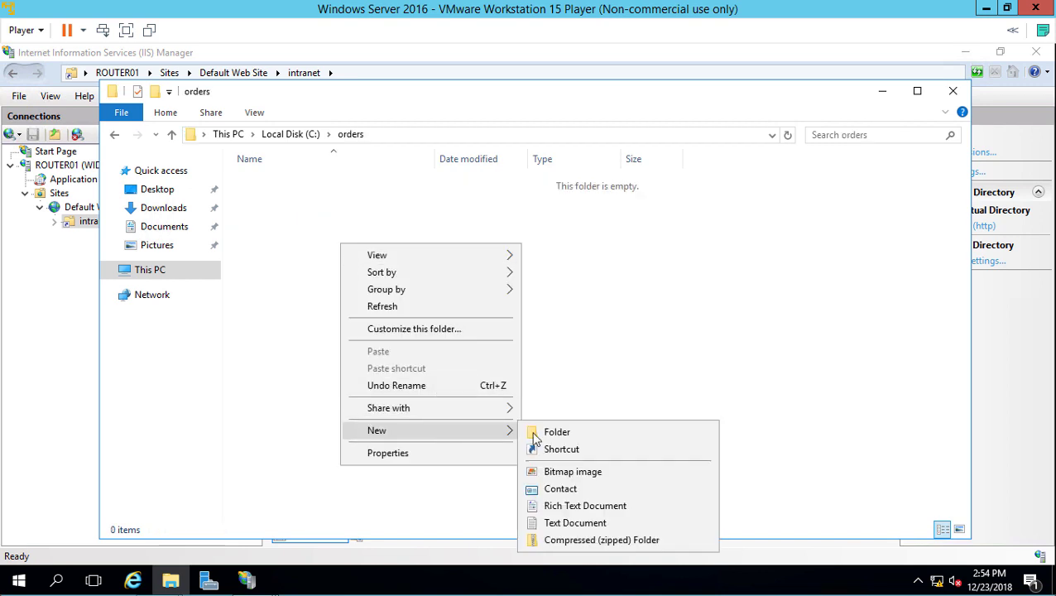
left_click(569, 524)
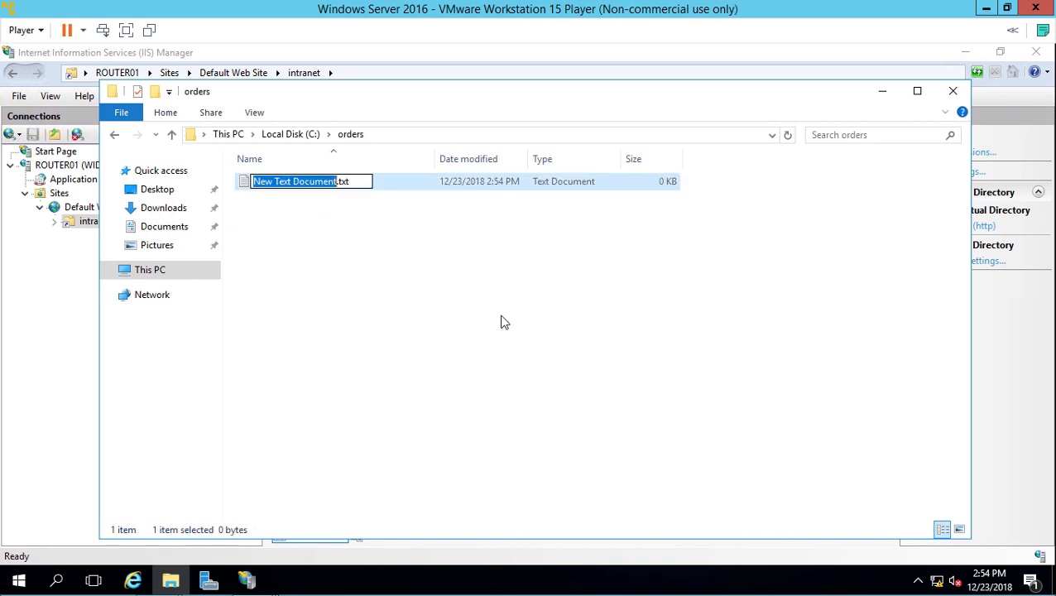
type("orders")
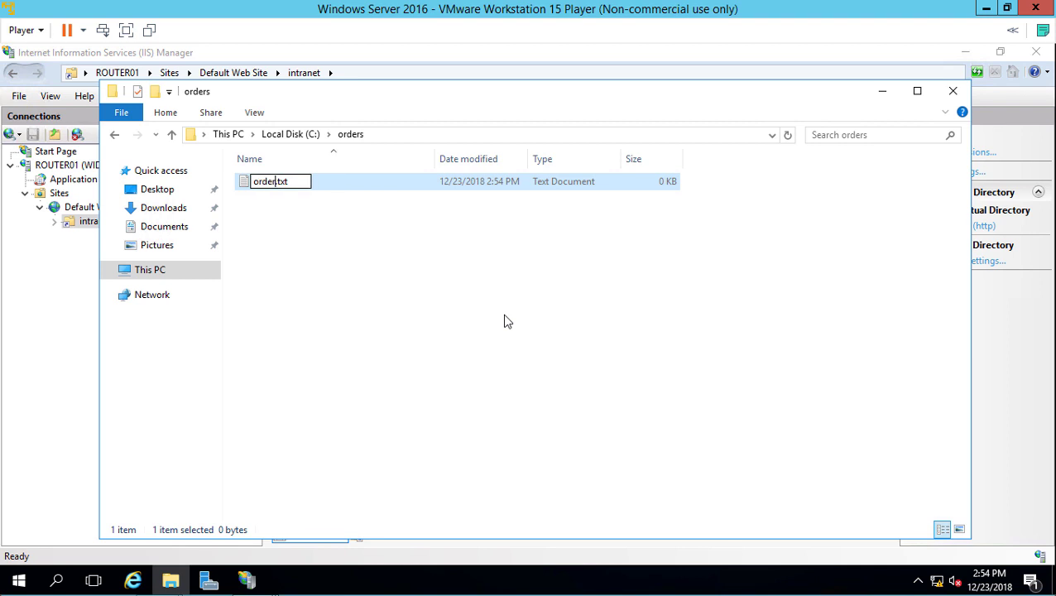
key("Return")
key("Return")
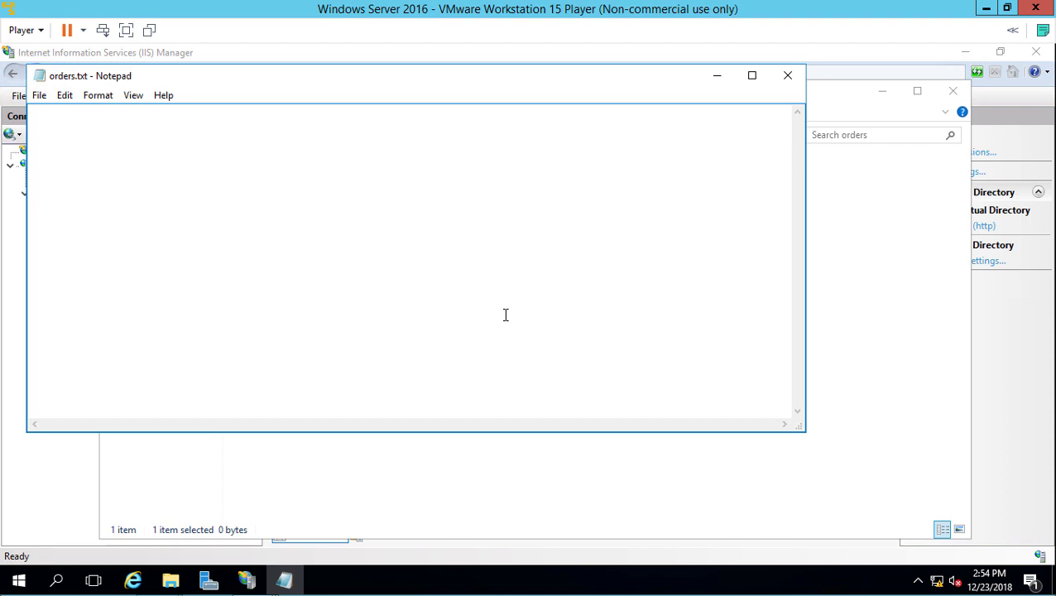
Step: Write 'Please place an order' in orders.txt, save it, and close File Explorer
type("Please place an order")
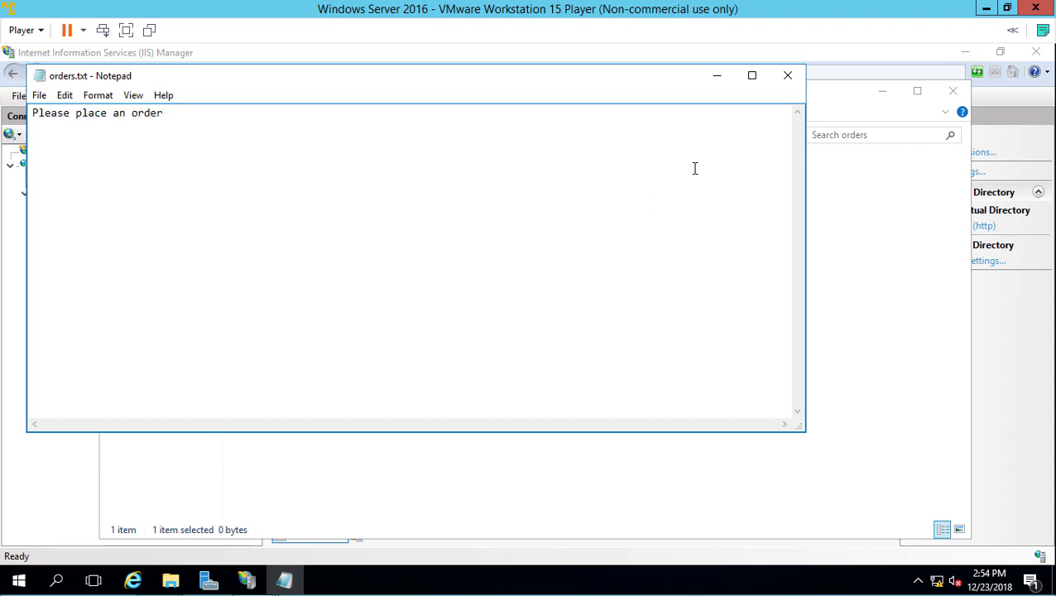
left_click(781, 83)
left_click(485, 320)
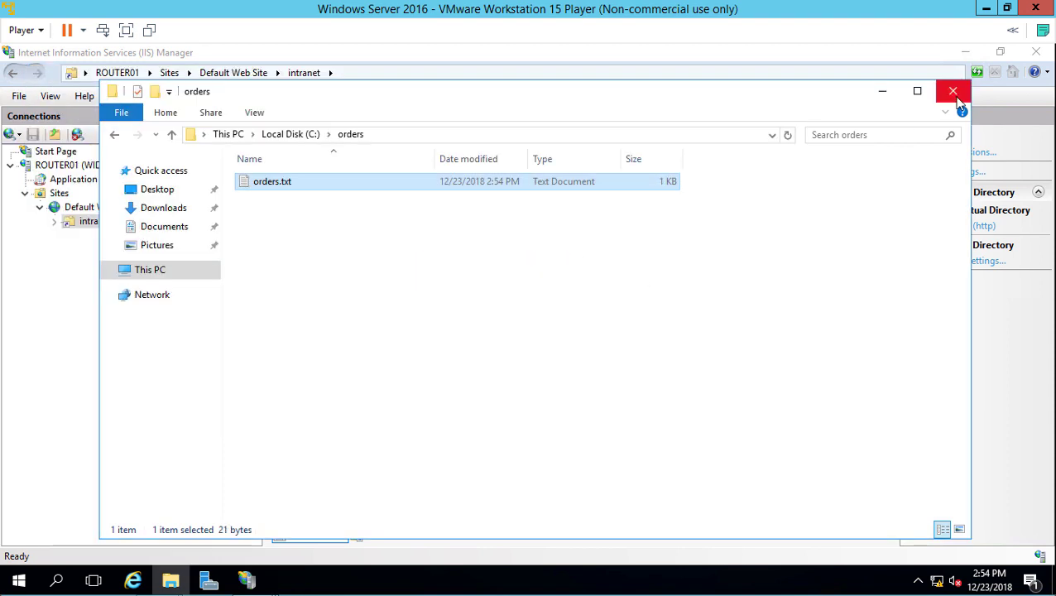
left_click(953, 93)
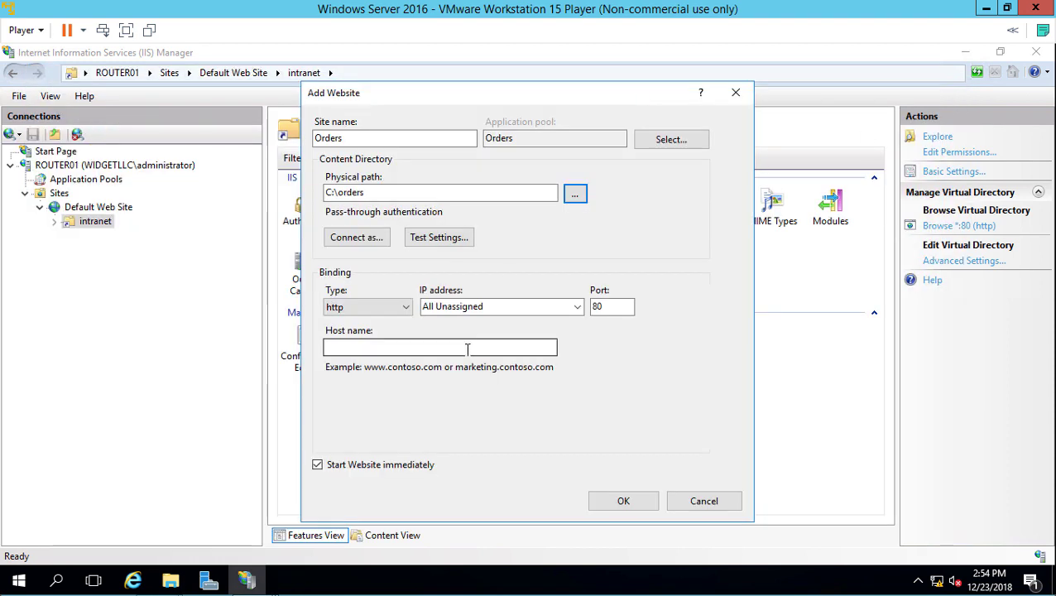
Step: Bind the Orders site to host name orders.widgetllc.com on port 81, leaving the type as http
left_click(468, 350)
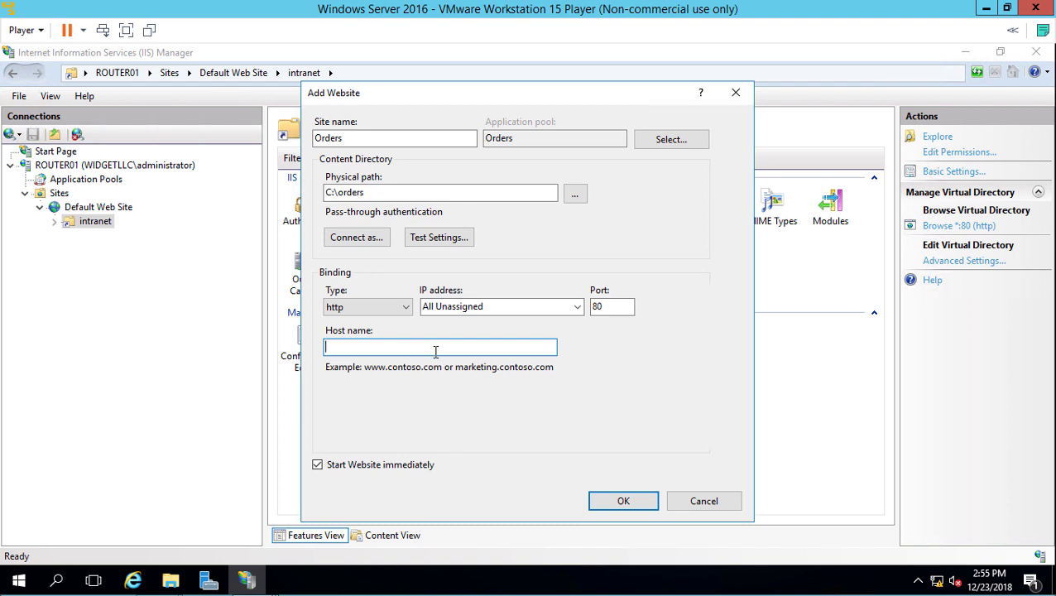
type("order")
type("s.widgetllc.com")
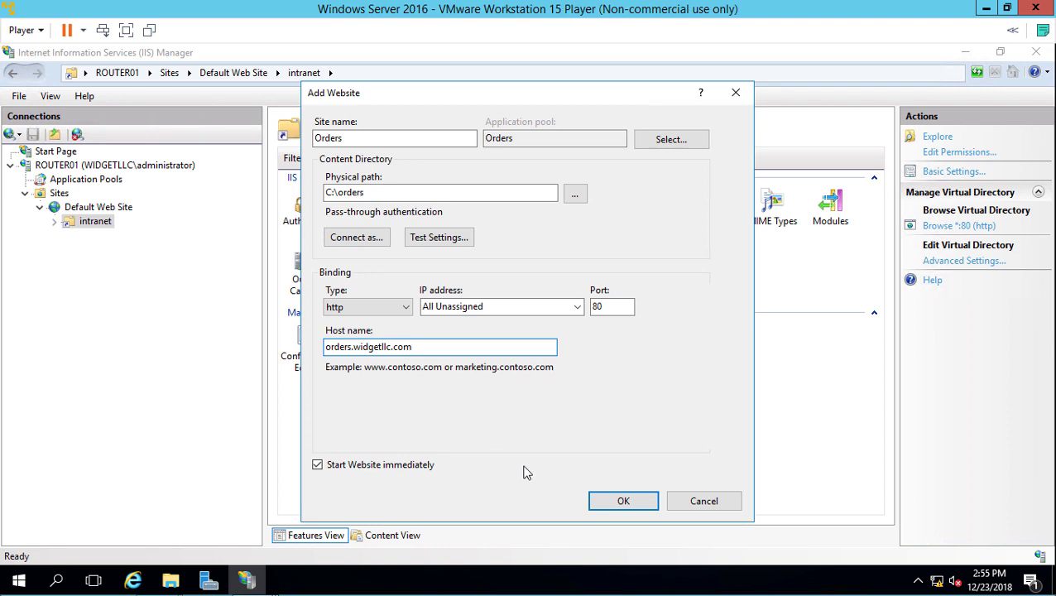
left_click(618, 307)
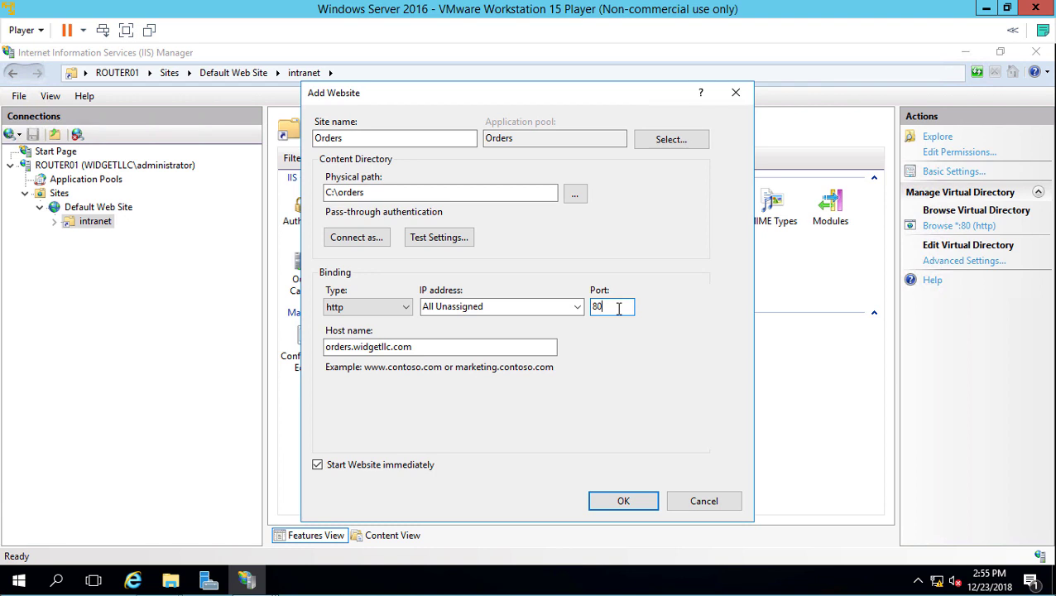
key("BackSpace")
type("1")
left_click(399, 312)
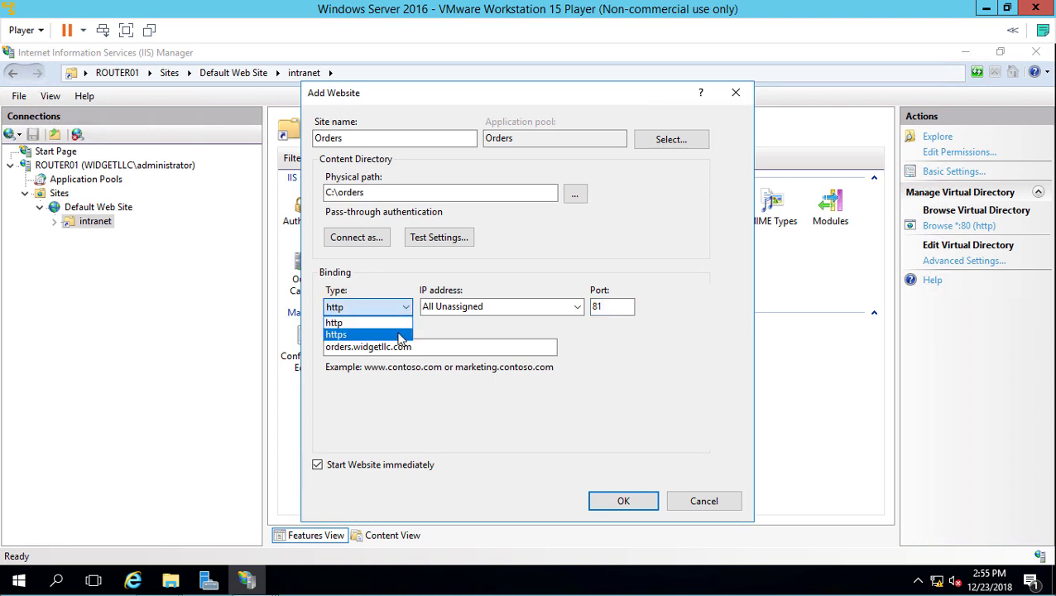
left_click(712, 366)
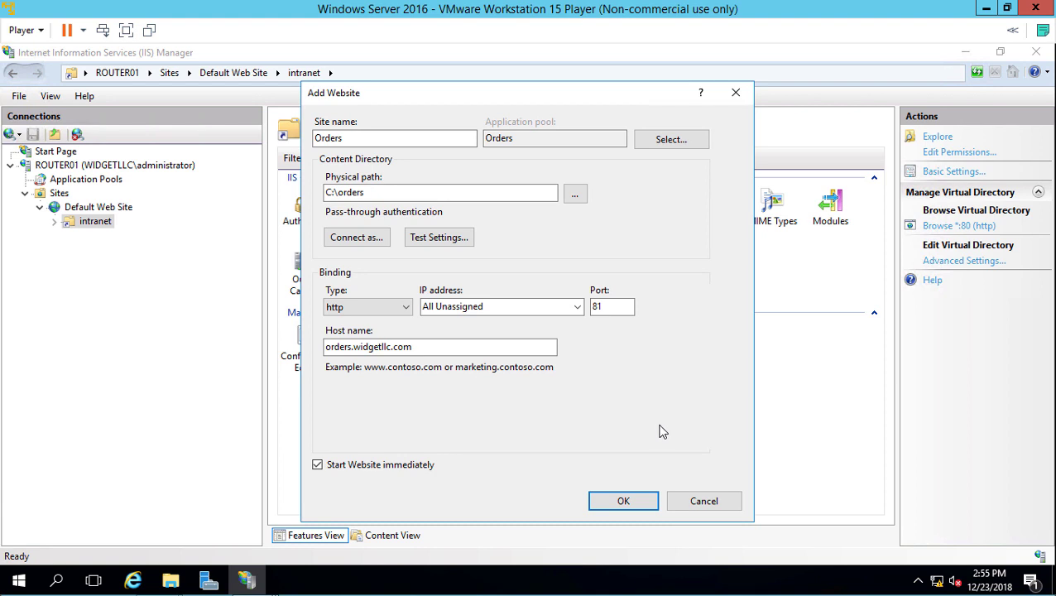
Step: Submit the Orders site and add orders.txt as its default document
left_click(622, 503)
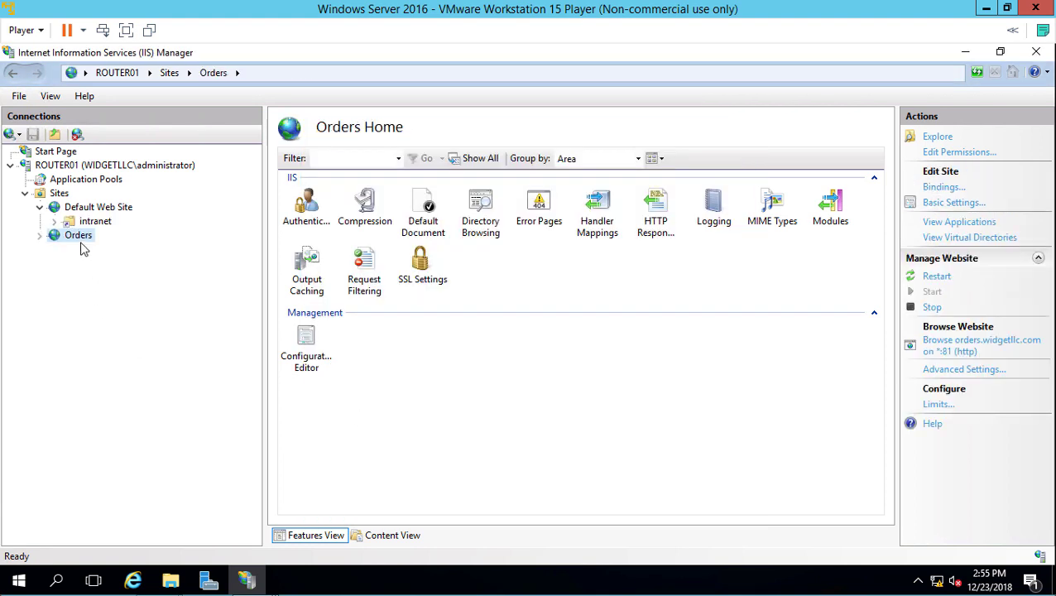
double_click(441, 236)
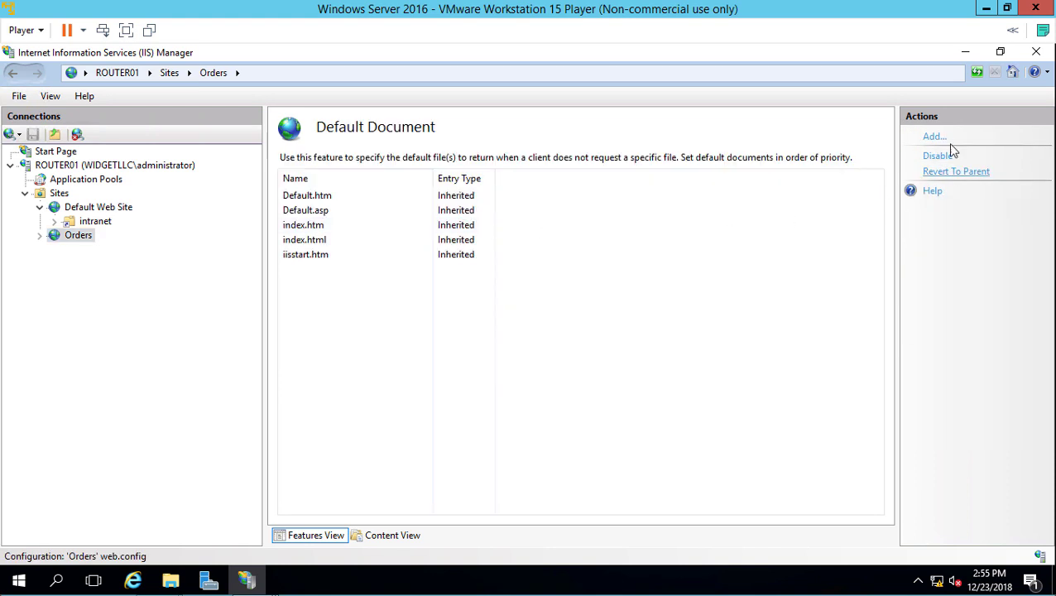
left_click(935, 138)
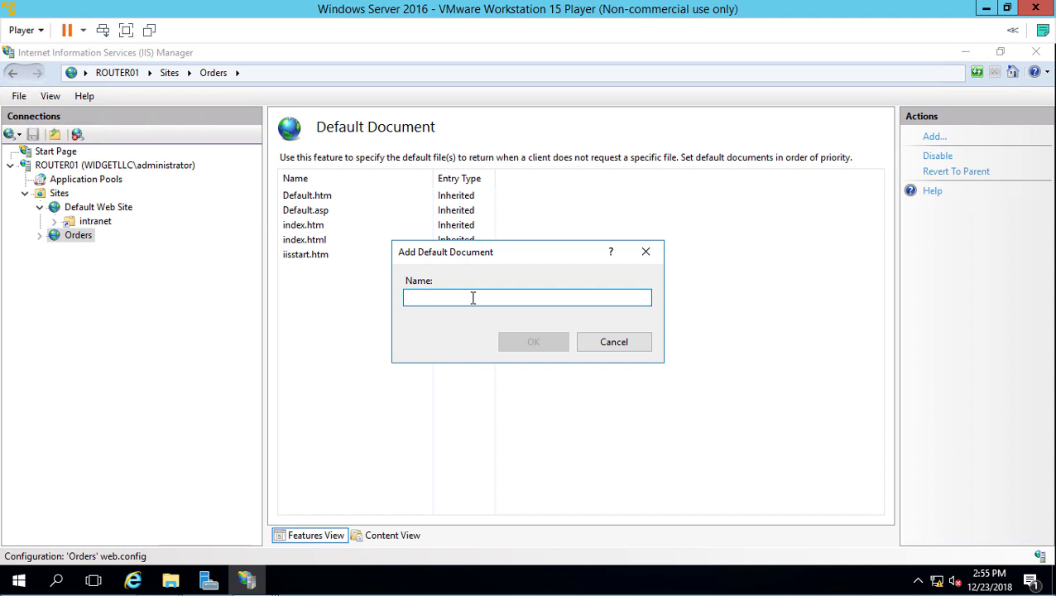
type("ord")
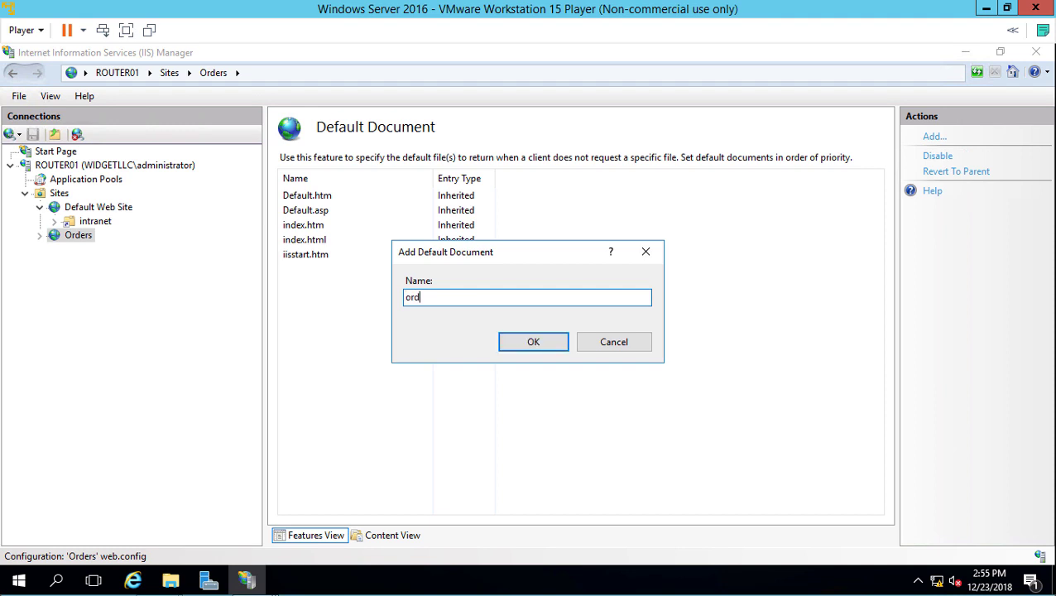
type("ers.txt")
left_click(514, 350)
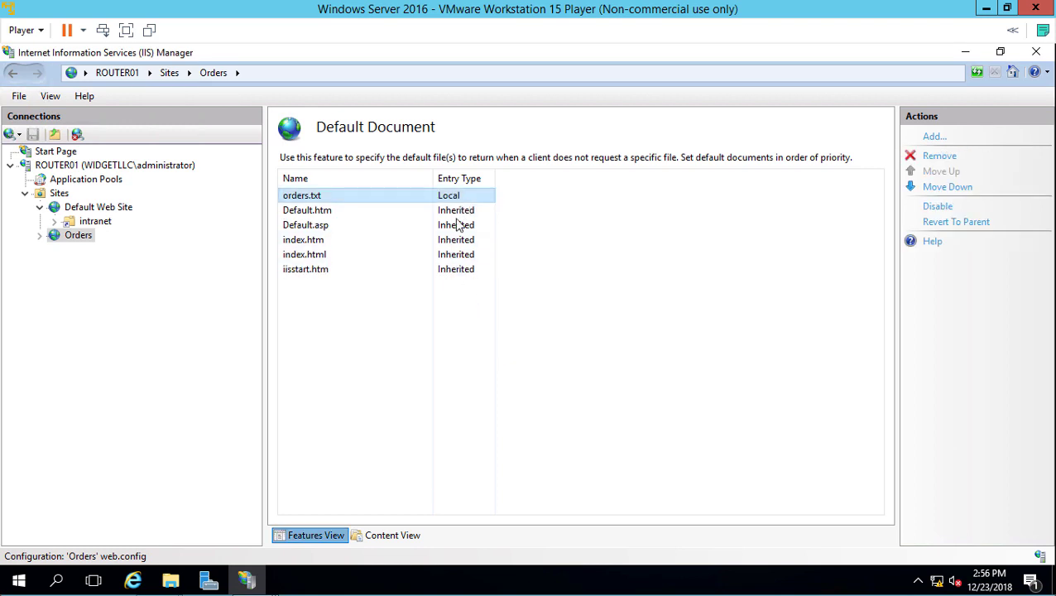
Step: On the DC01 machine, open DNS Manager to the widgetllc.com forward lookup zone
key("super+d")
mouse_move(264, 582)
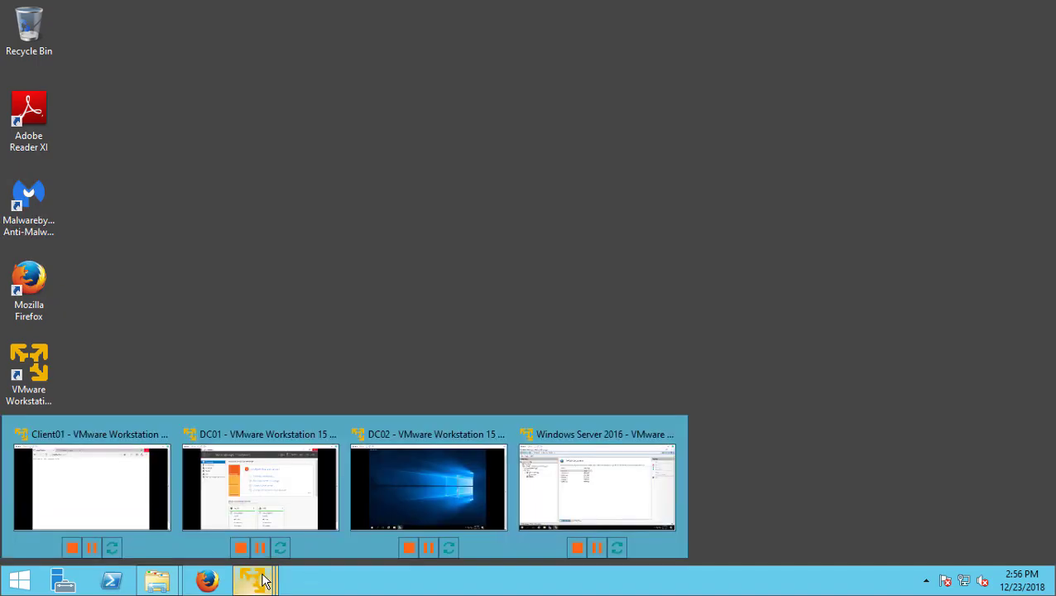
left_click(261, 515)
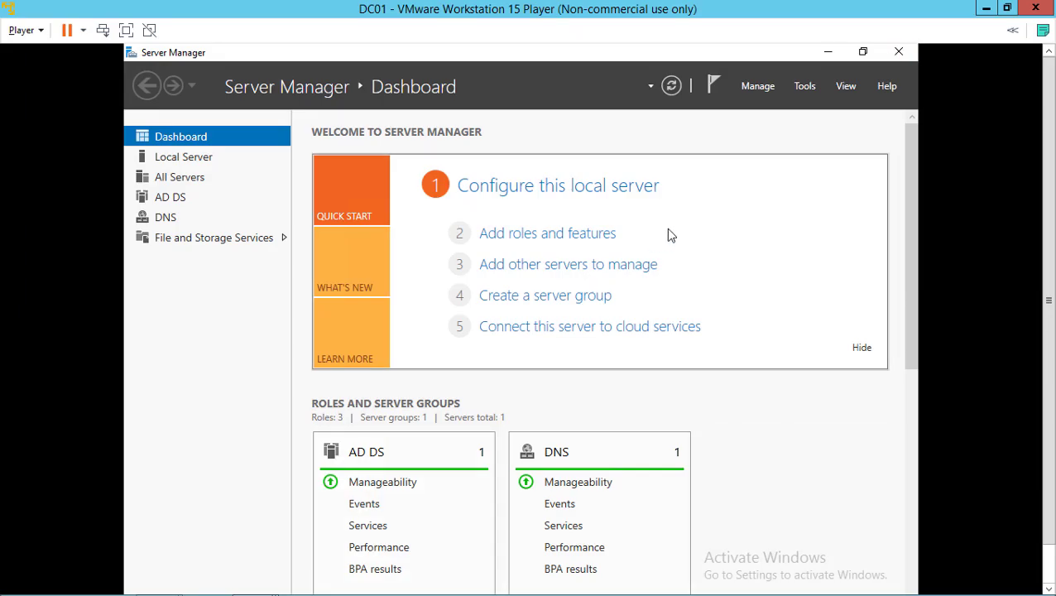
left_click(808, 86)
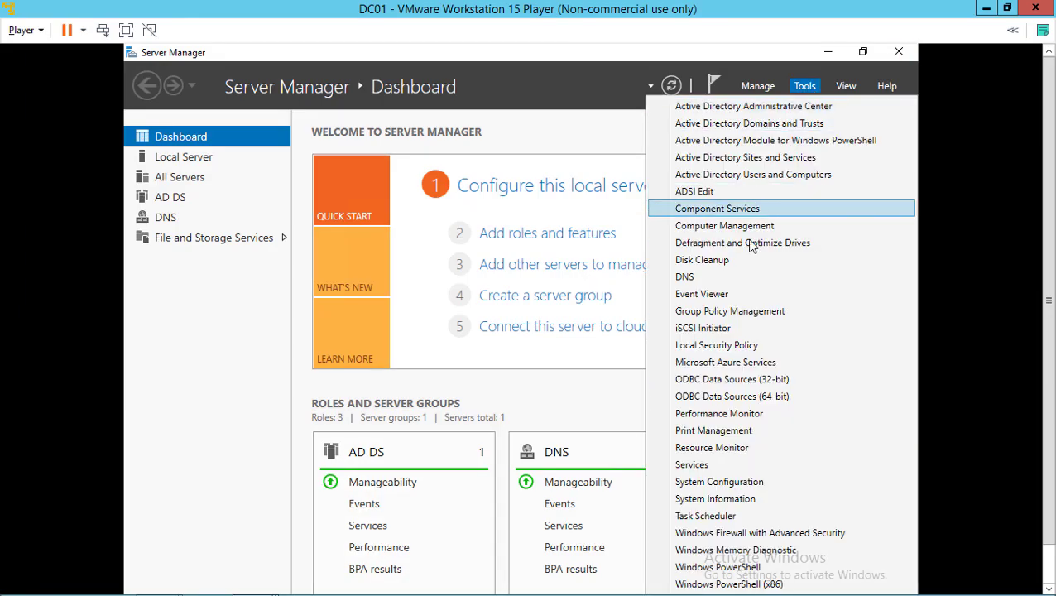
left_click(741, 276)
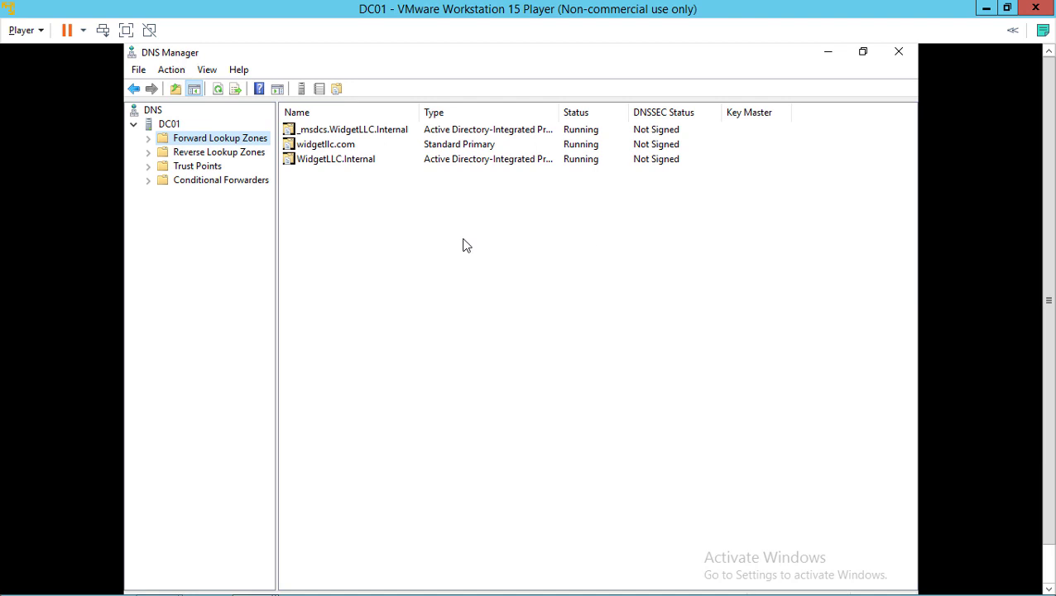
left_click(148, 139)
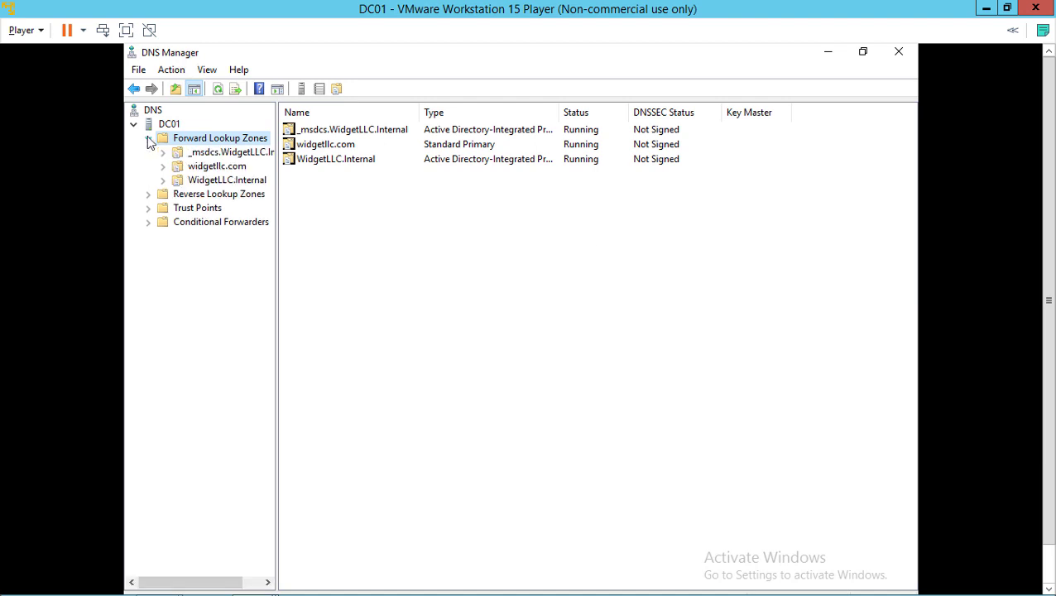
left_click(204, 183)
left_click(212, 167)
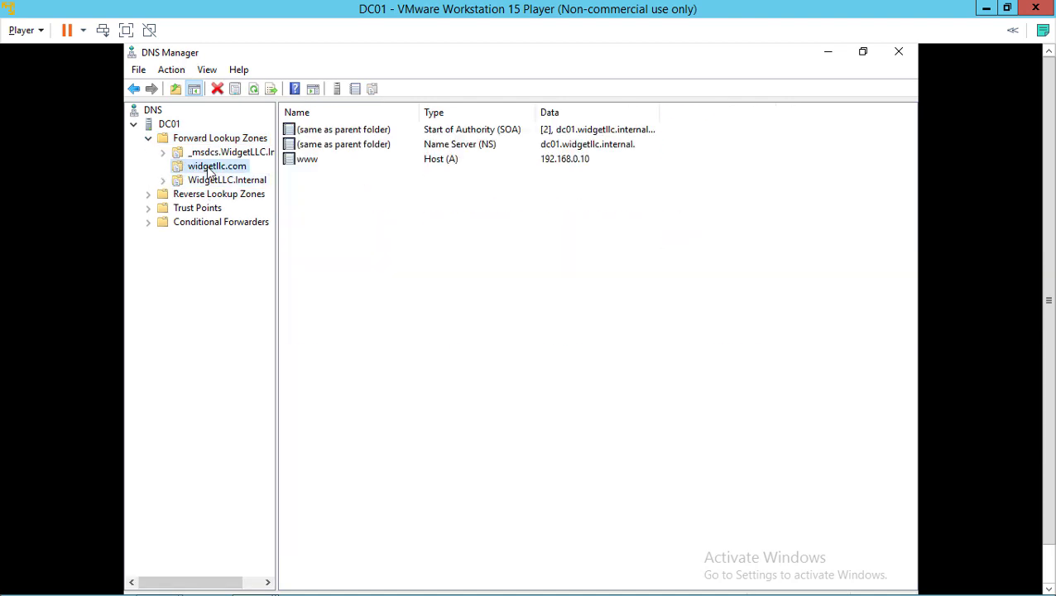
Step: Add a host (A) record 'orders' pointing to 192.168.0.10 in widgetllc.com
right_click(209, 171)
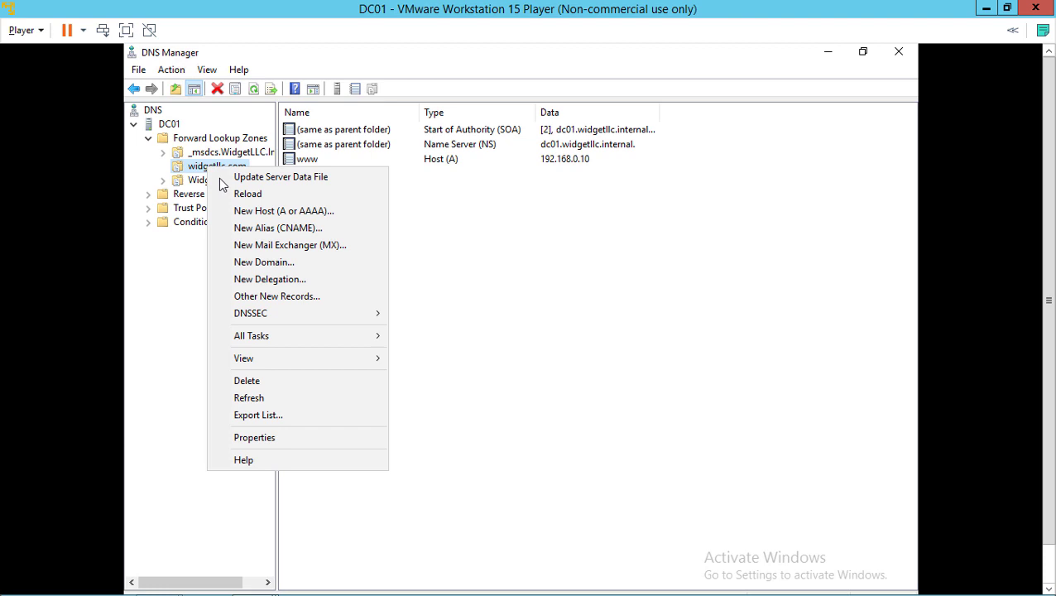
left_click(252, 212)
type("o")
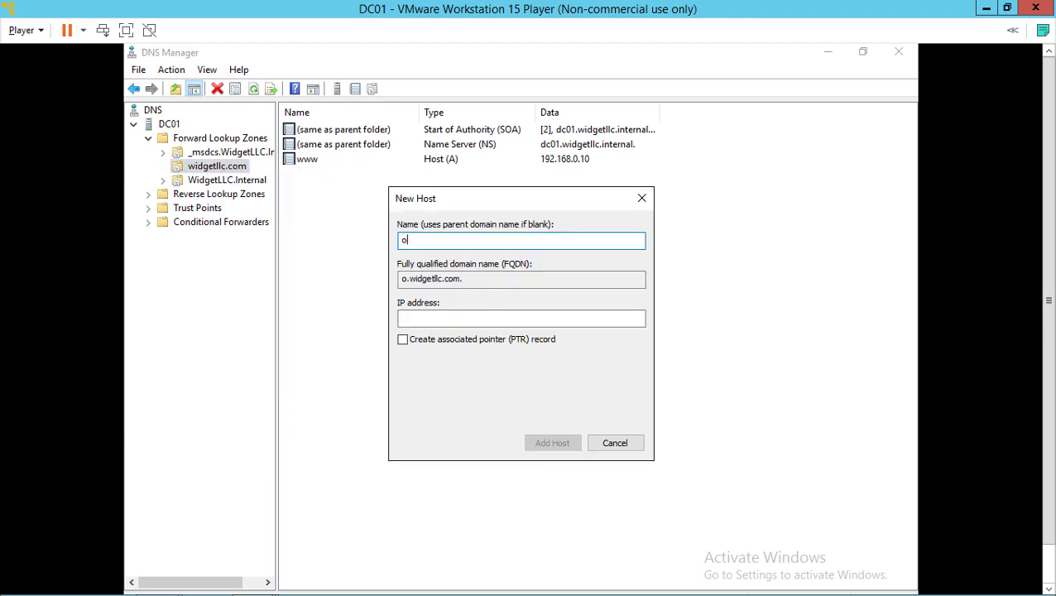
type("rders")
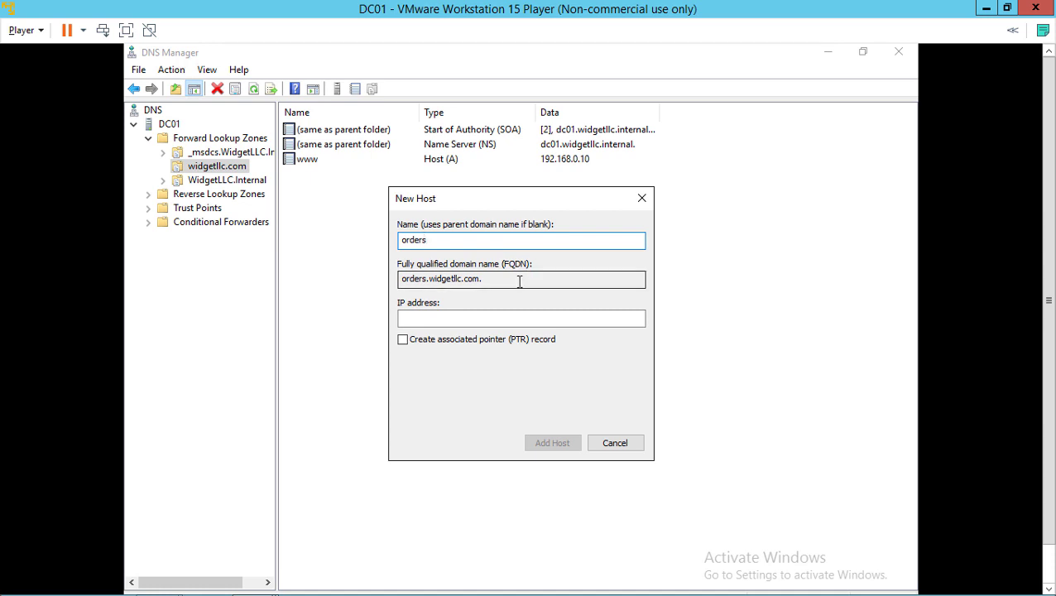
left_click(487, 323)
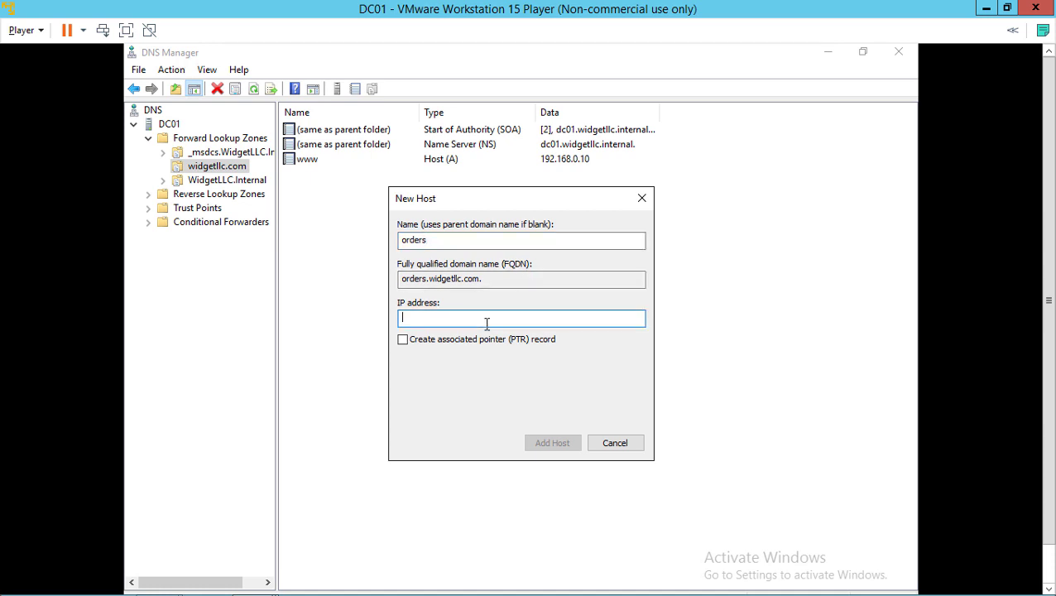
type("192.168.0.10")
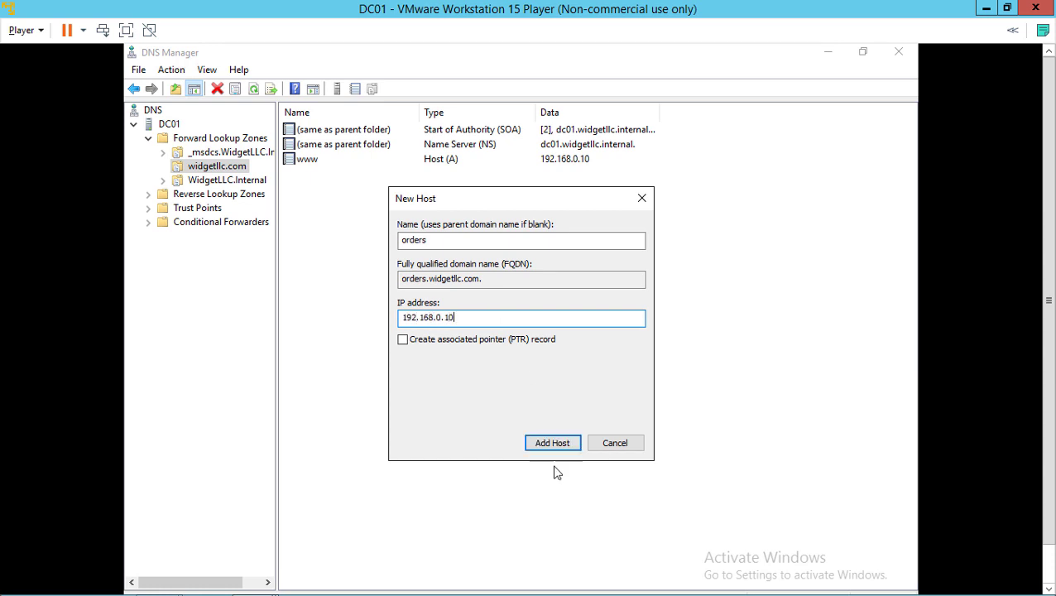
left_click(556, 444)
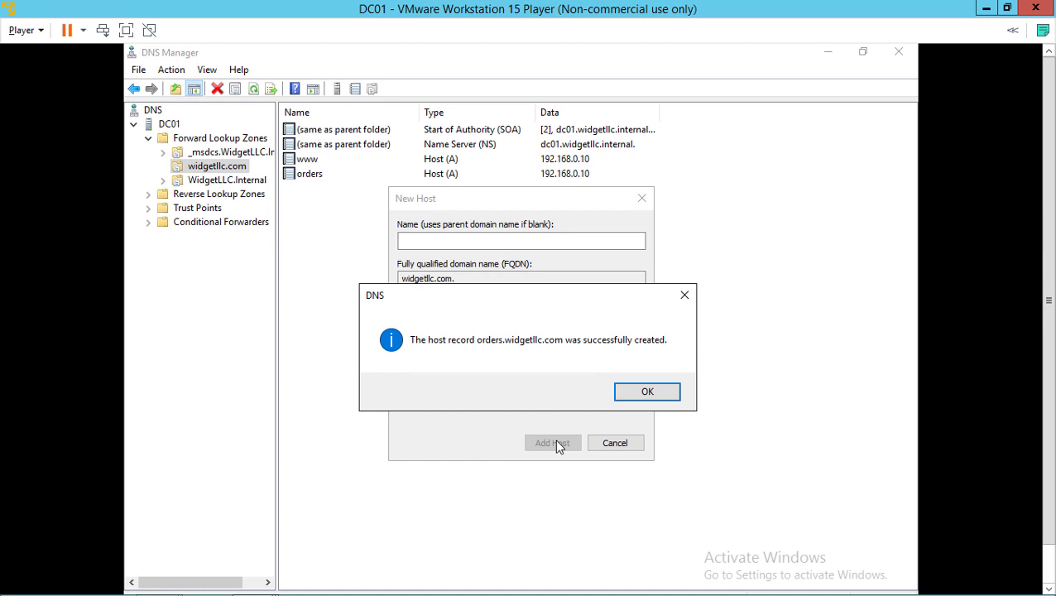
left_click(635, 393)
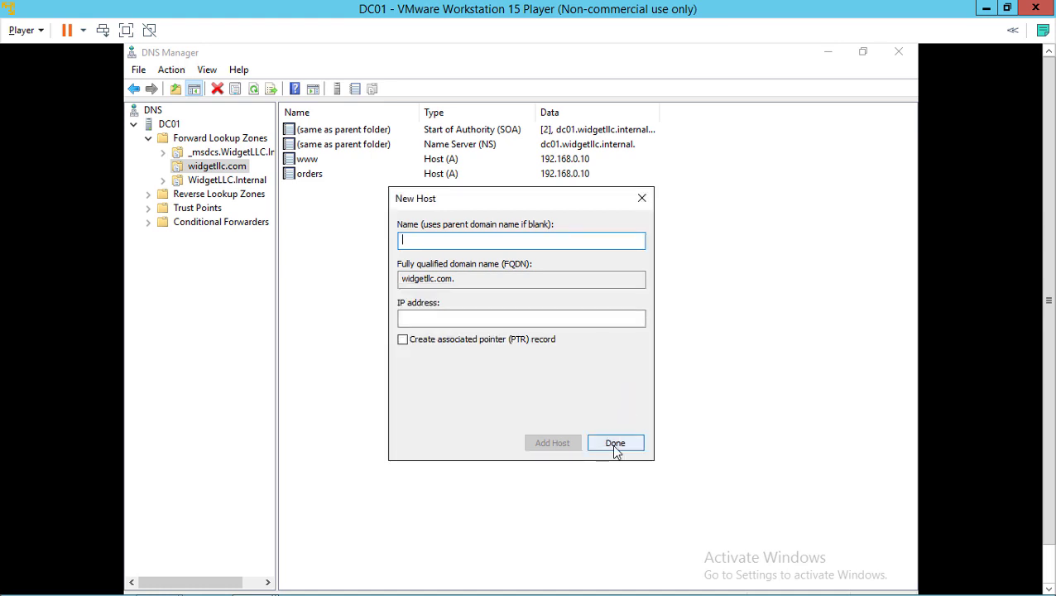
left_click(615, 447)
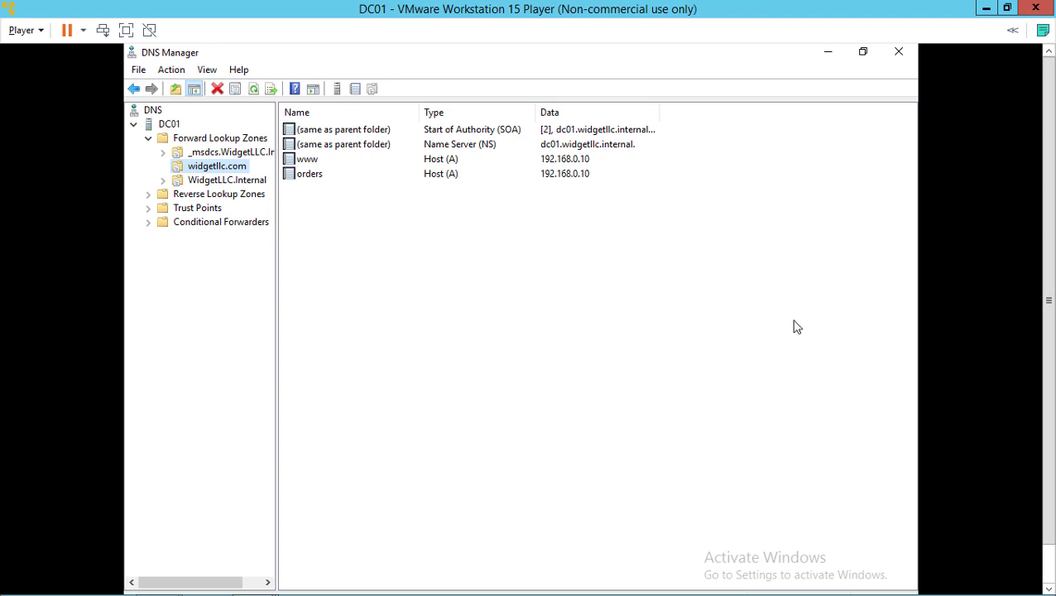
Step: Minimize the DC01 window and switch to the Windows Server 2016 machine
left_click(986, 10)
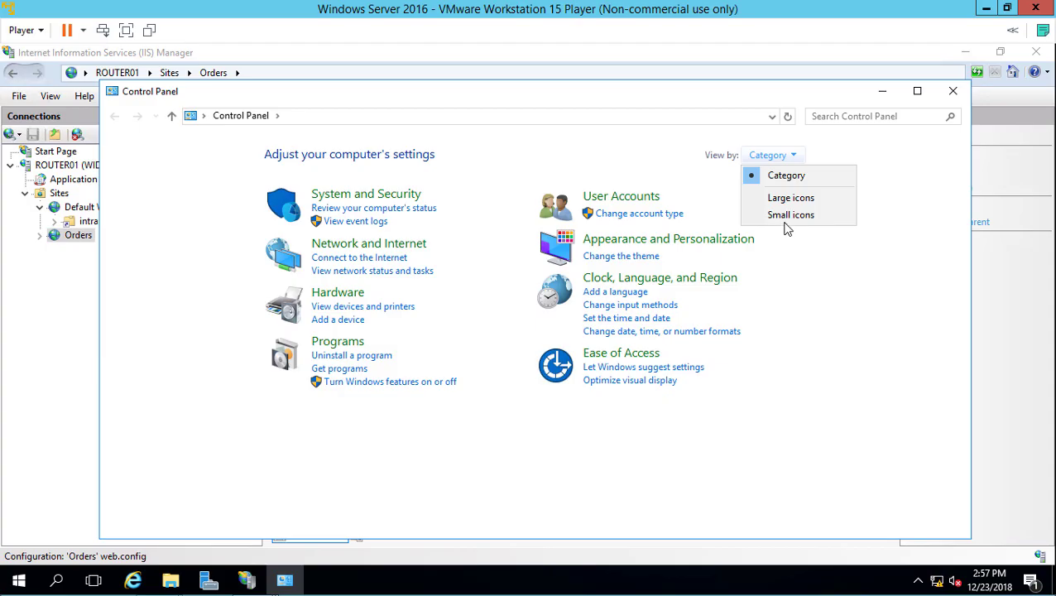
left_click(787, 217)
left_click(787, 217)
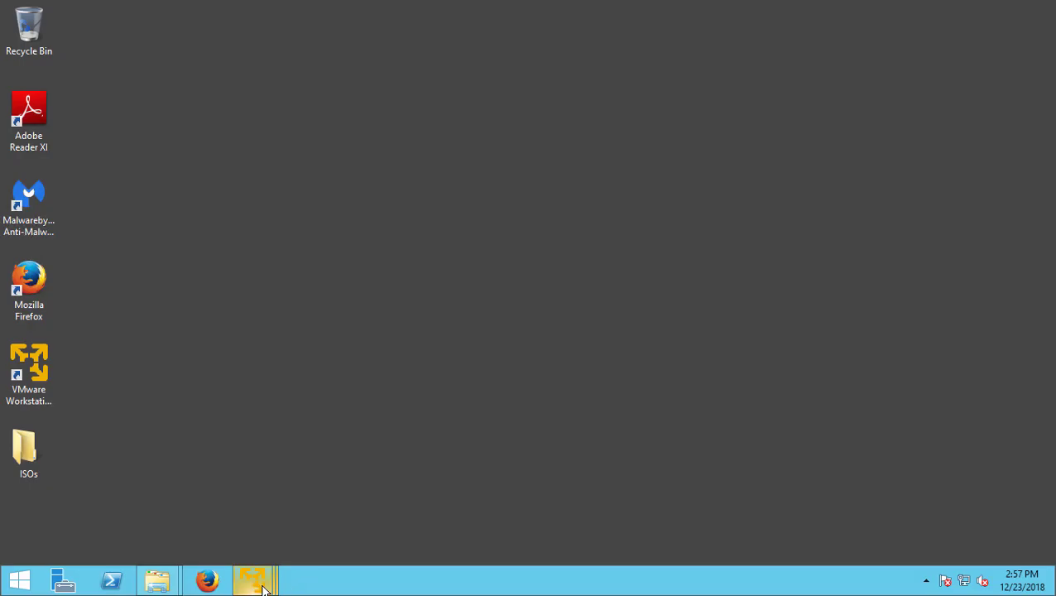
mouse_move(263, 586)
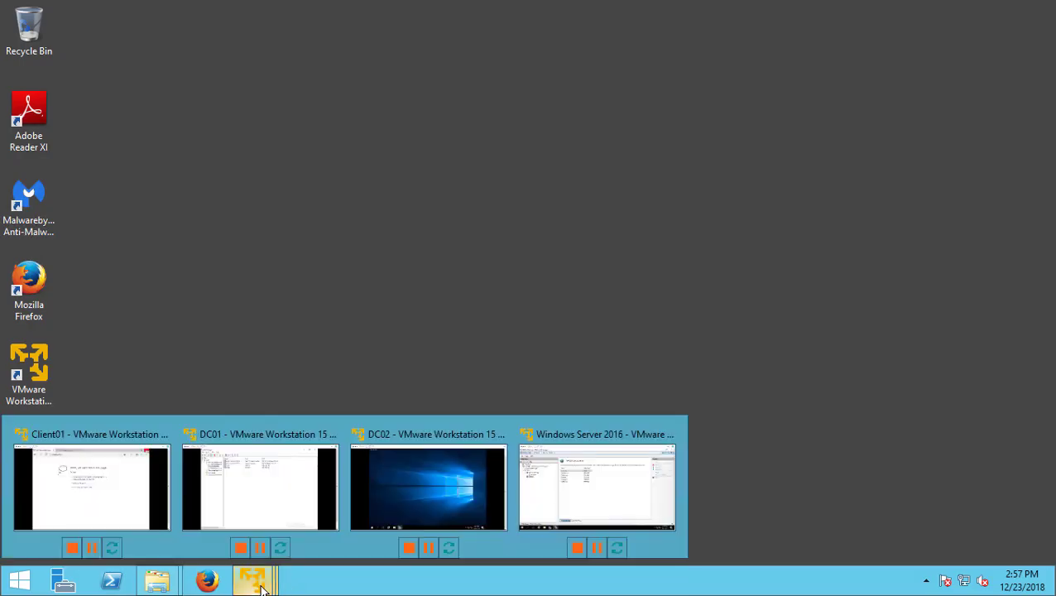
left_click(586, 490)
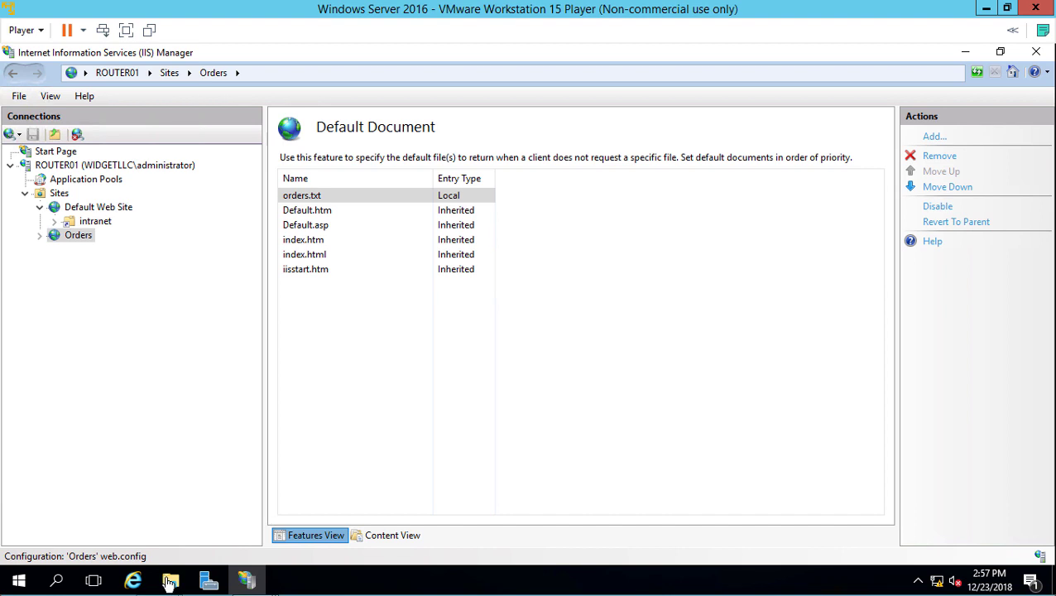
Step: Open Control Panel in Small icons view and go to Windows Firewall
right_click(20, 585)
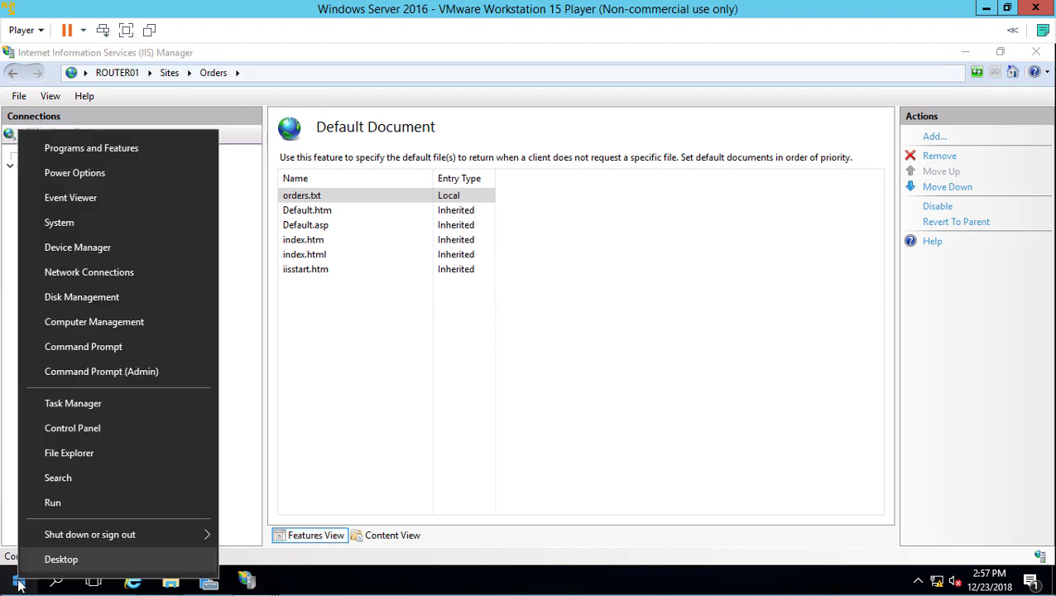
left_click(79, 427)
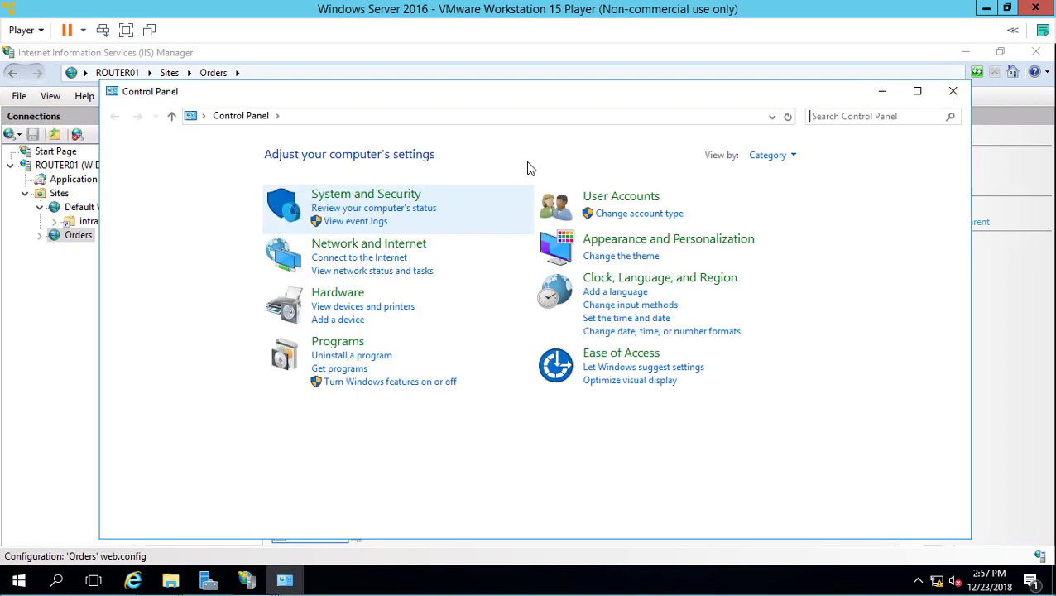
left_click(788, 160)
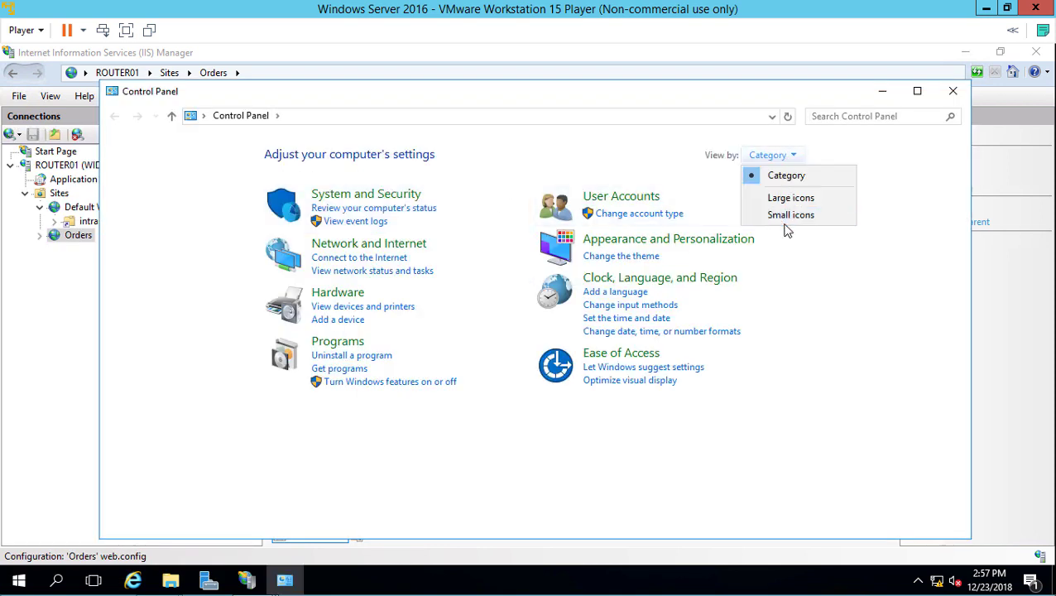
left_click(787, 216)
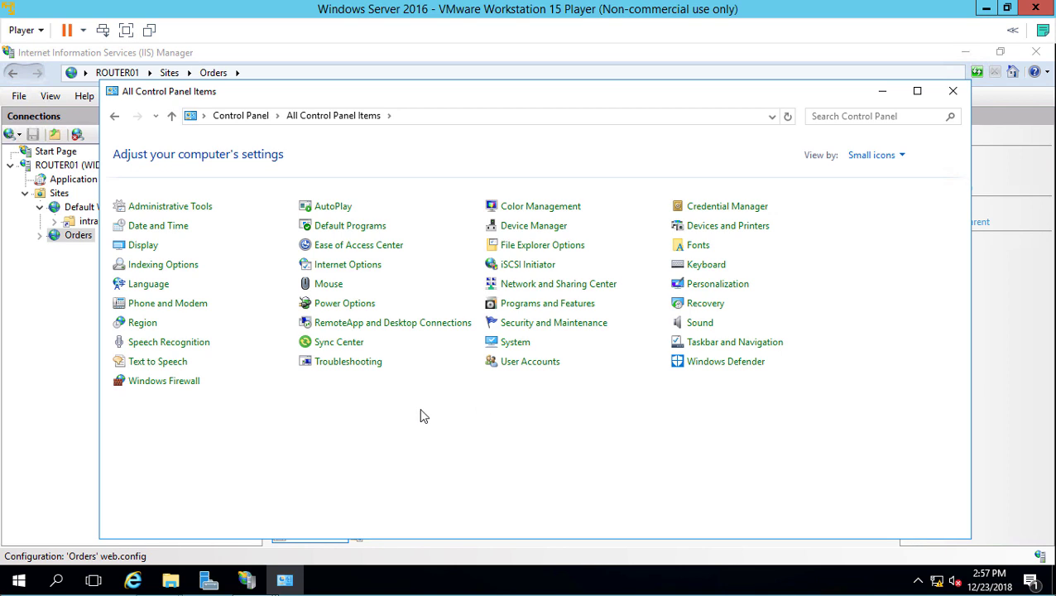
left_click(192, 386)
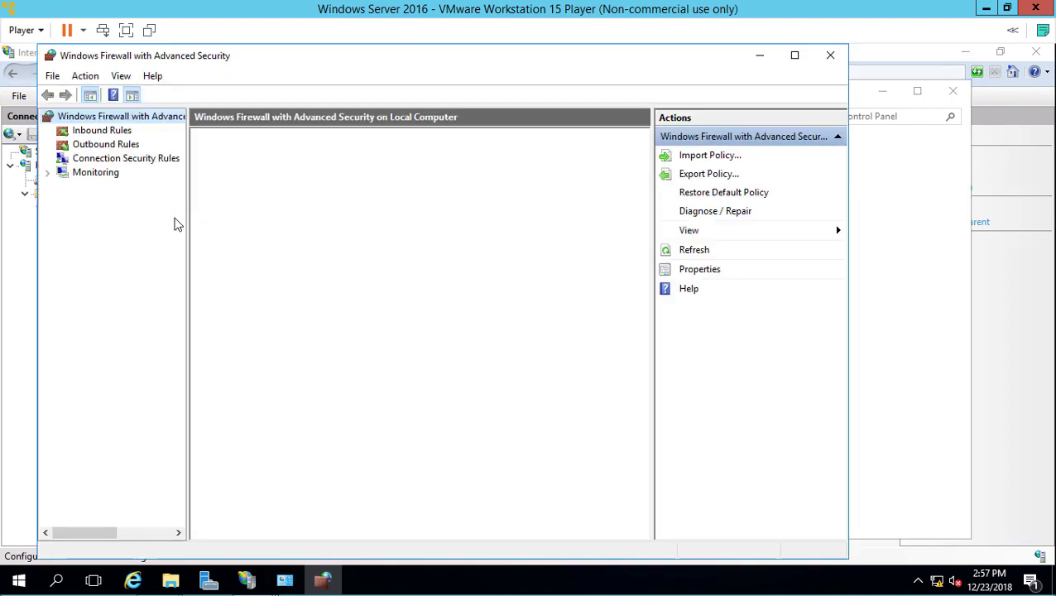
Step: Maximize the firewall console and start a new inbound rule
left_click(102, 131)
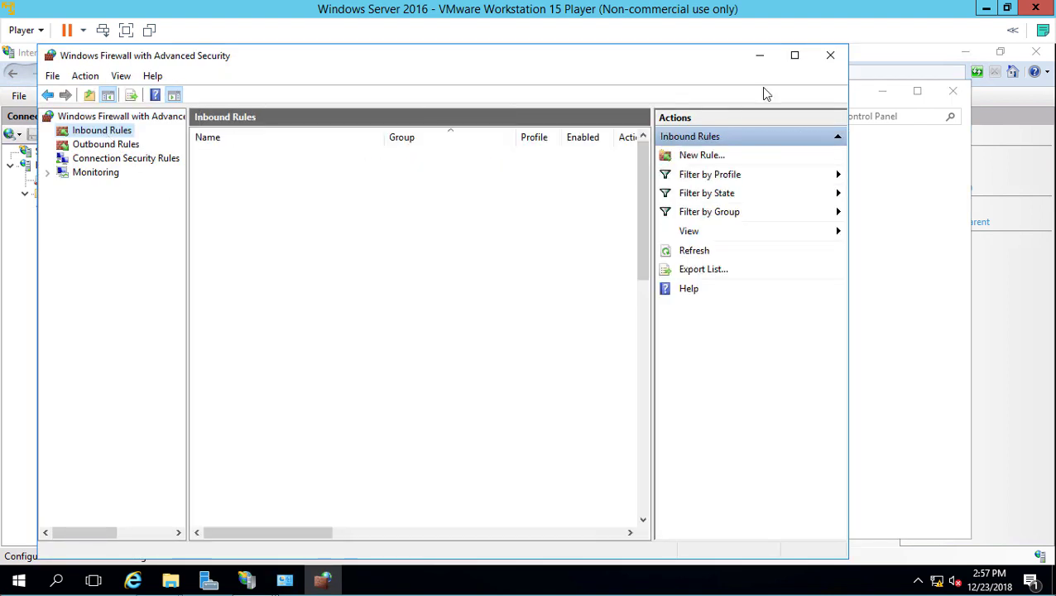
left_click(795, 55)
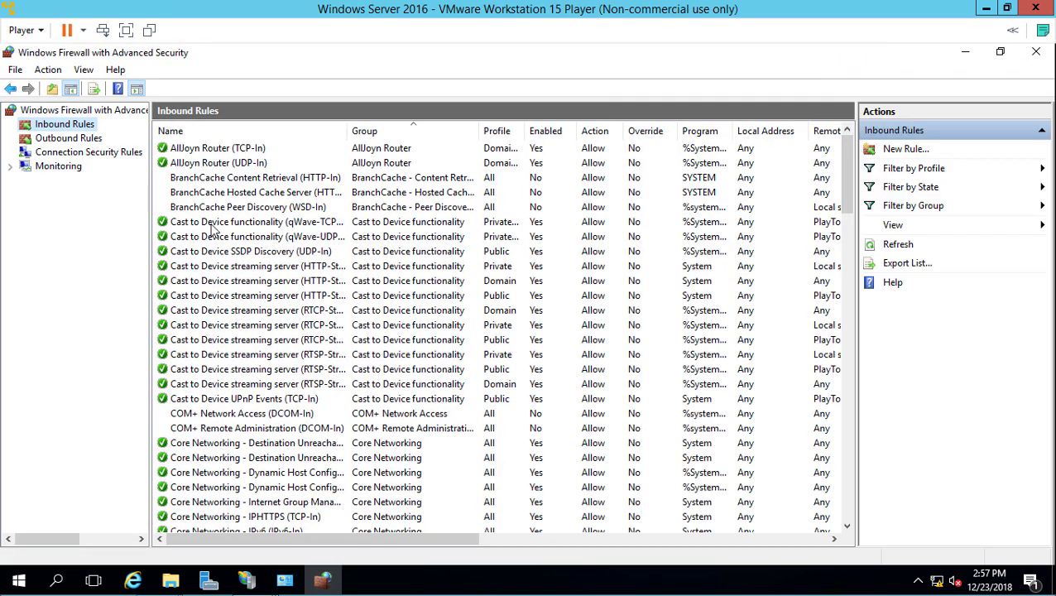
right_click(71, 128)
left_click(113, 137)
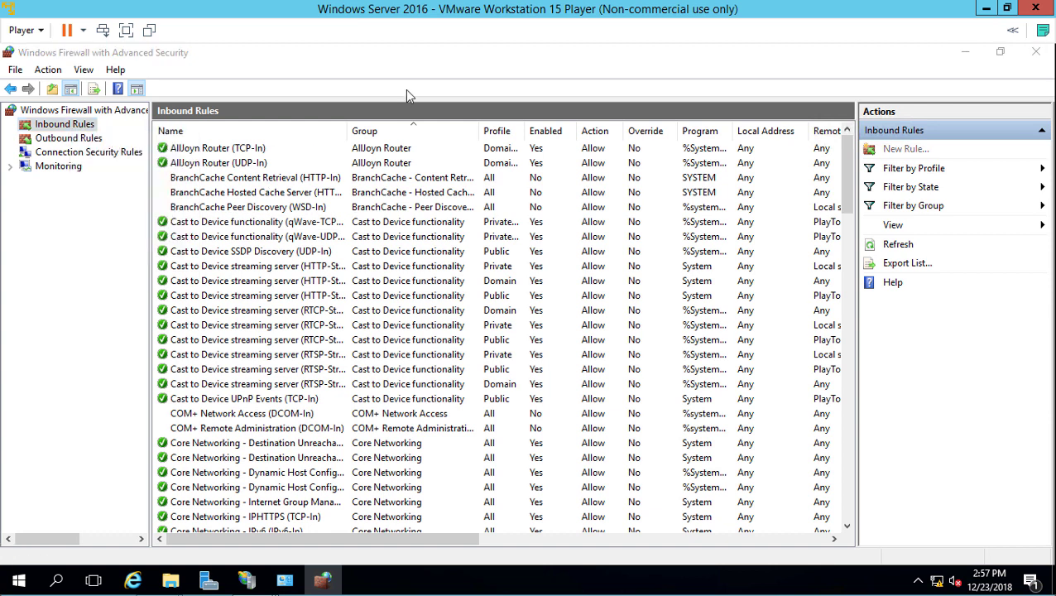
left_click_drag(416, 96, 601, 56)
Step: Make the rule allow TCP port 81 on all profiles and name it Port81
left_click(400, 216)
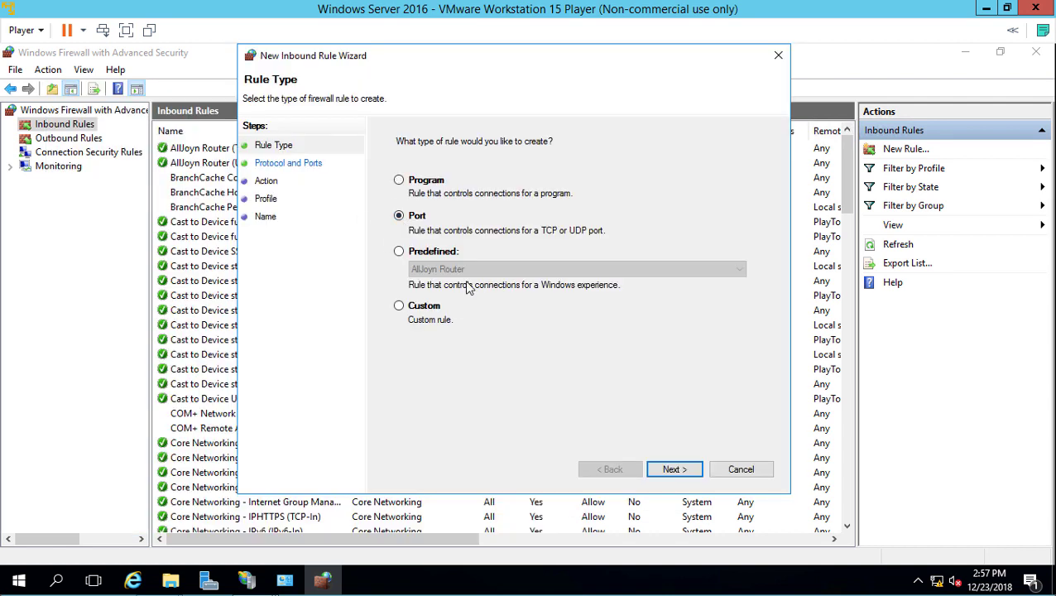
left_click(678, 469)
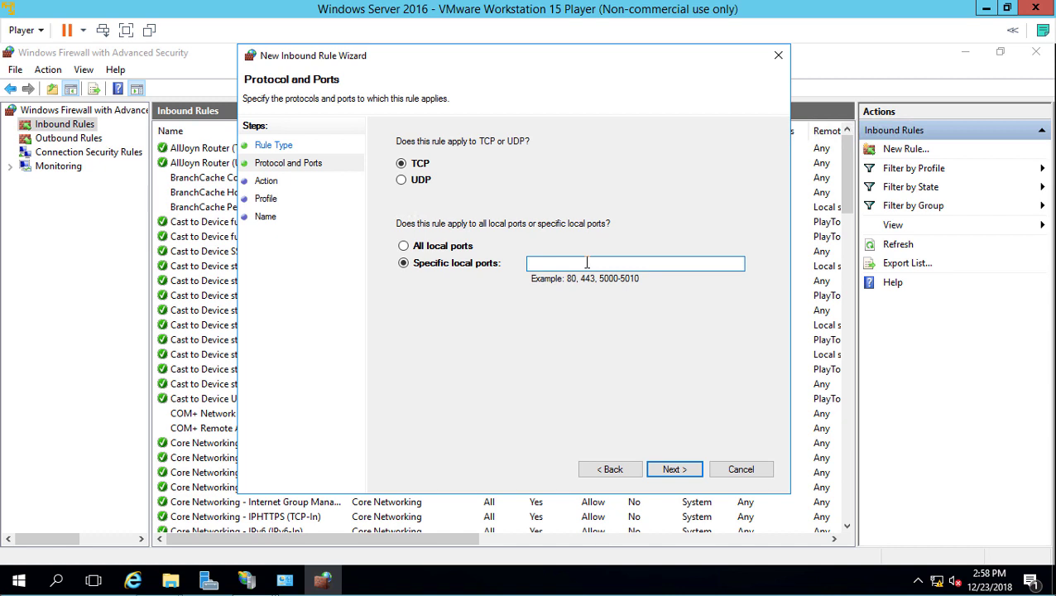
type("81")
left_click(666, 471)
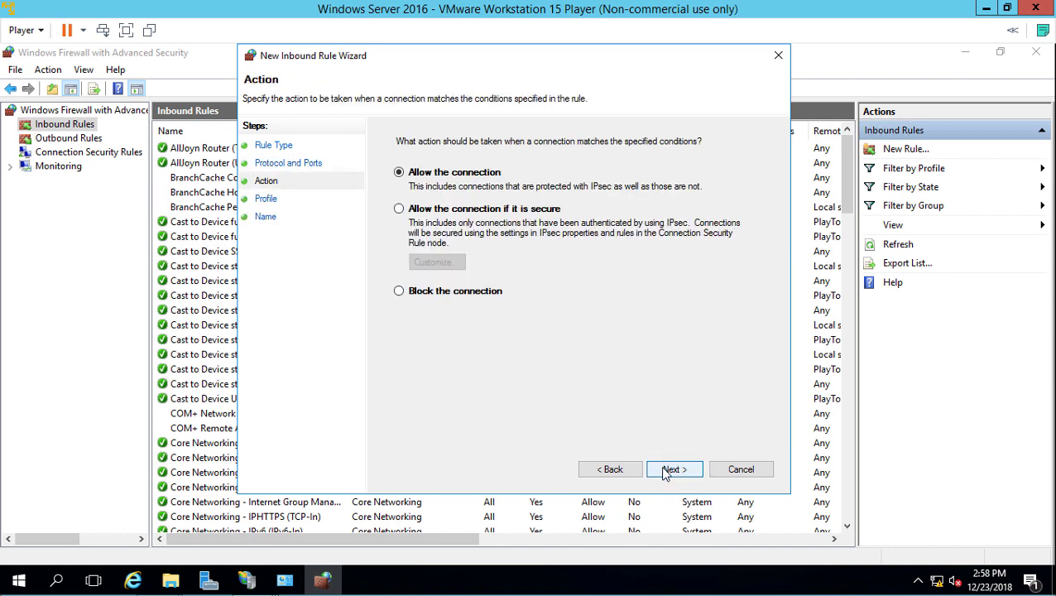
left_click(667, 470)
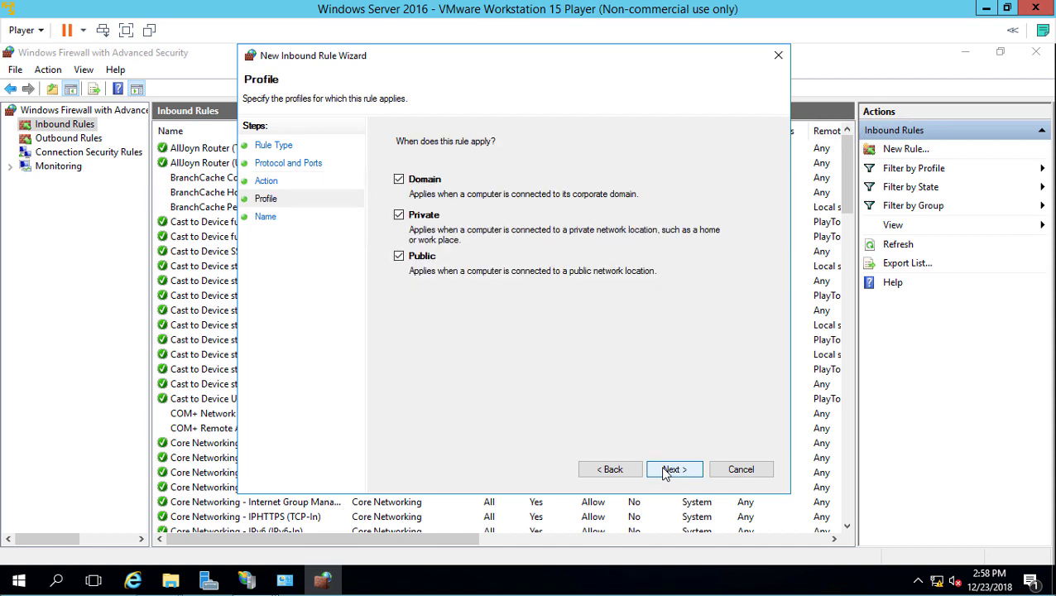
left_click(666, 470)
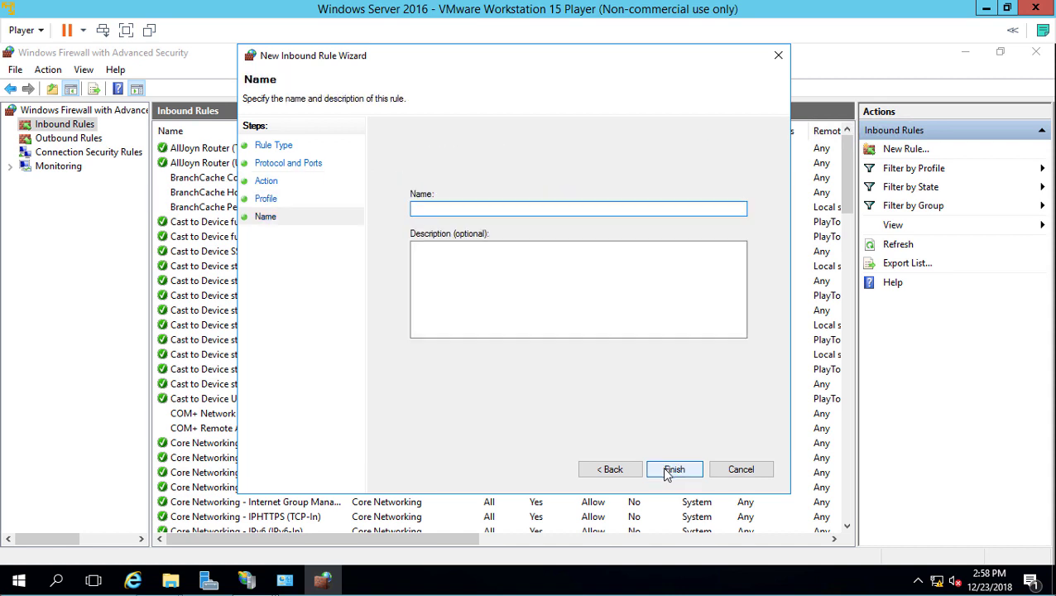
type("Port81")
left_click(676, 470)
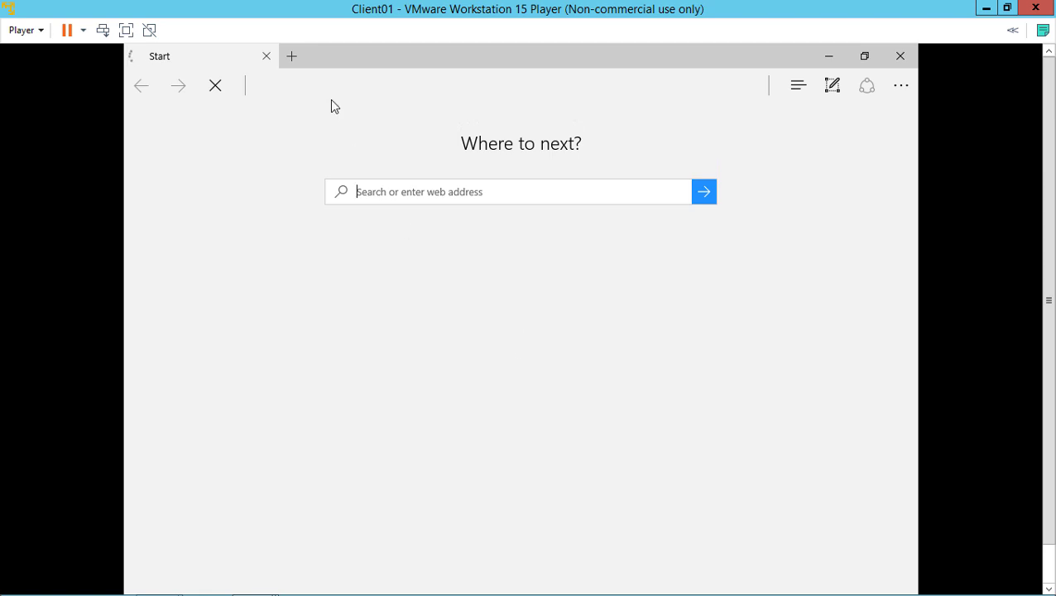
left_click(315, 83)
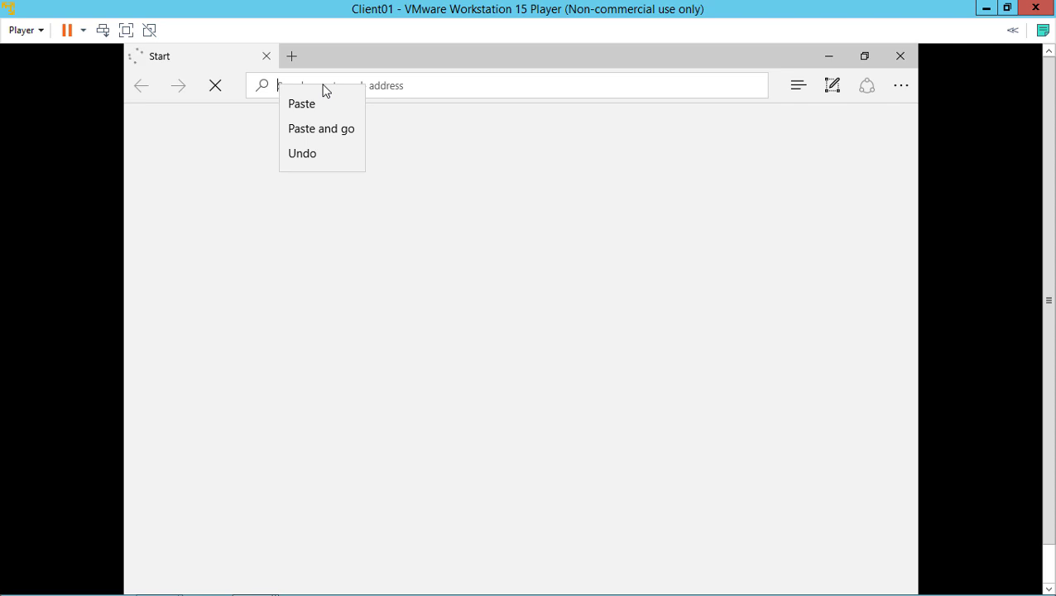
left_click(325, 105)
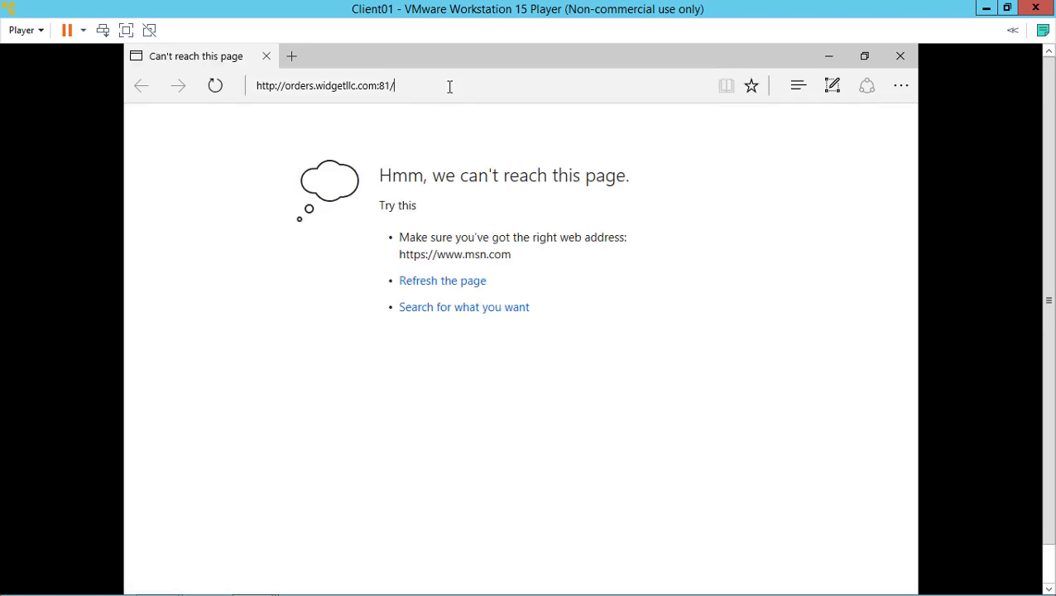
key("Return")
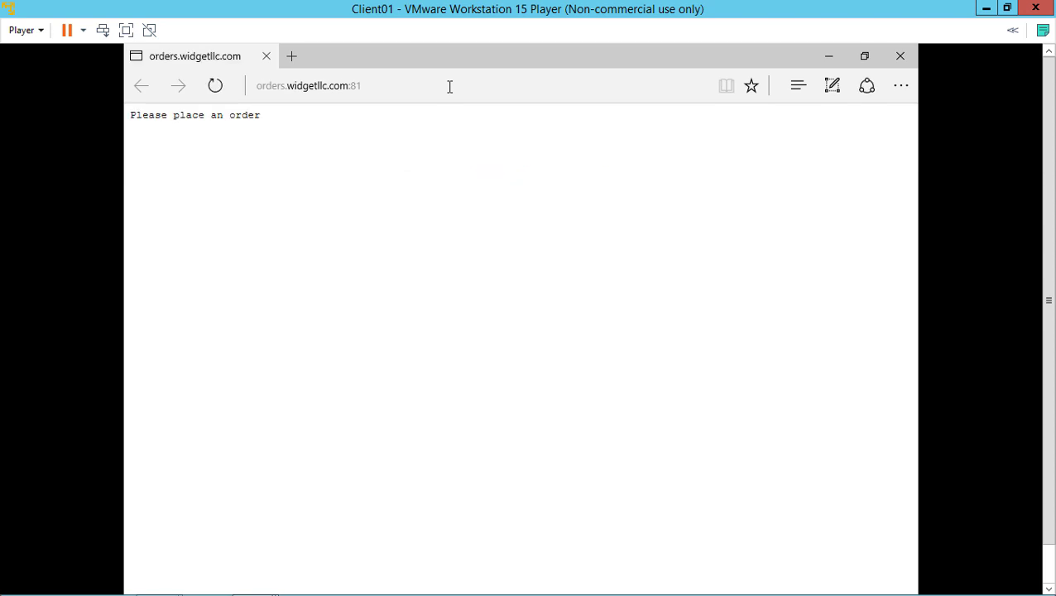